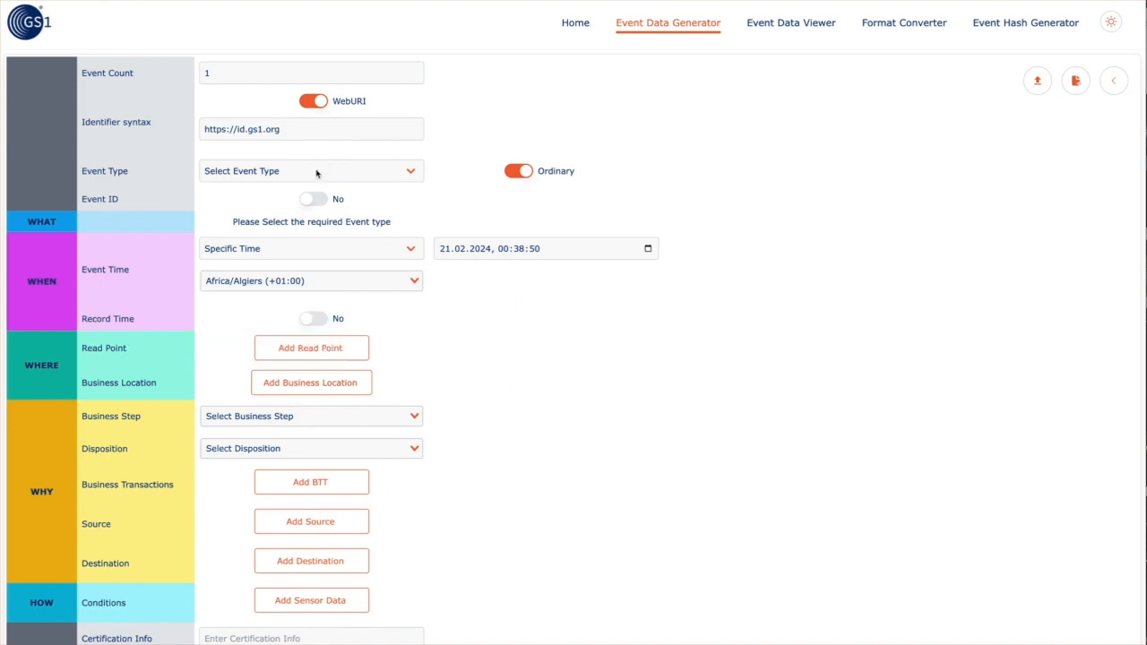
Generate with no event type to trigger 'Select required Event Type', then list the event types
scroll(457, 136, down, 2)
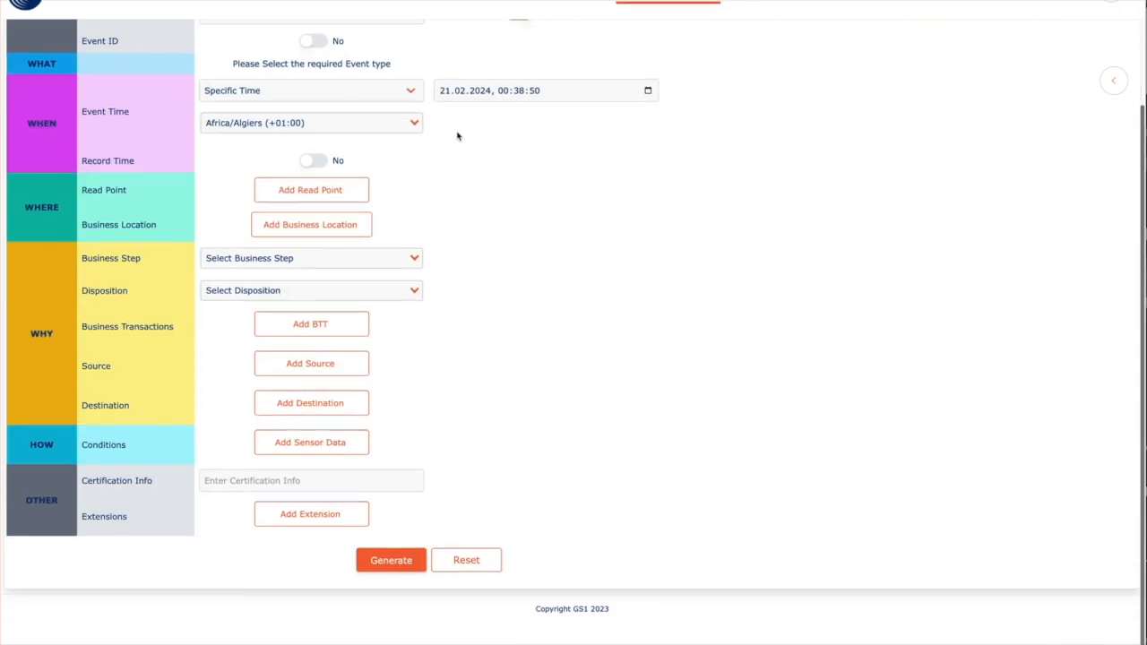
click(391, 587)
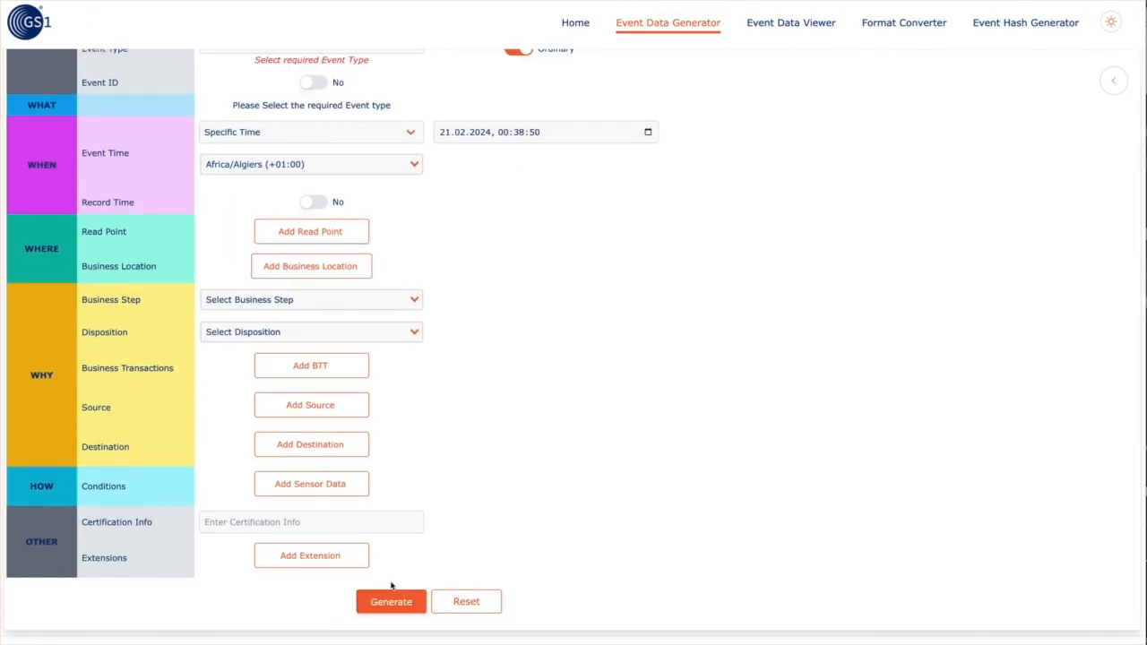
scroll(458, 408, up, 2)
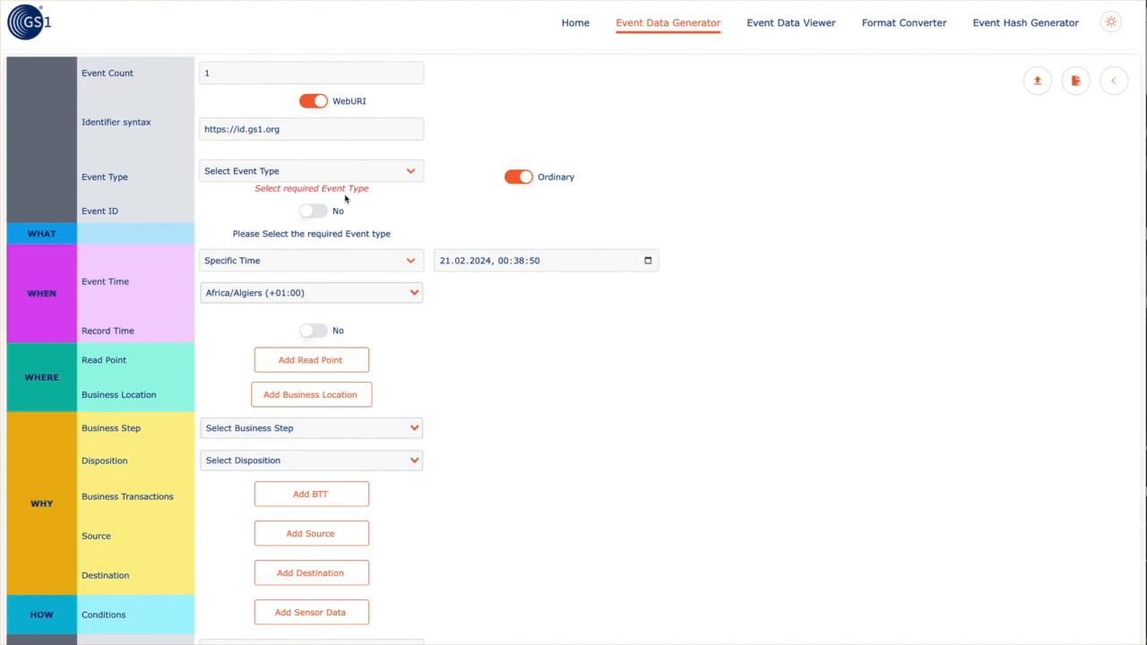
click(289, 176)
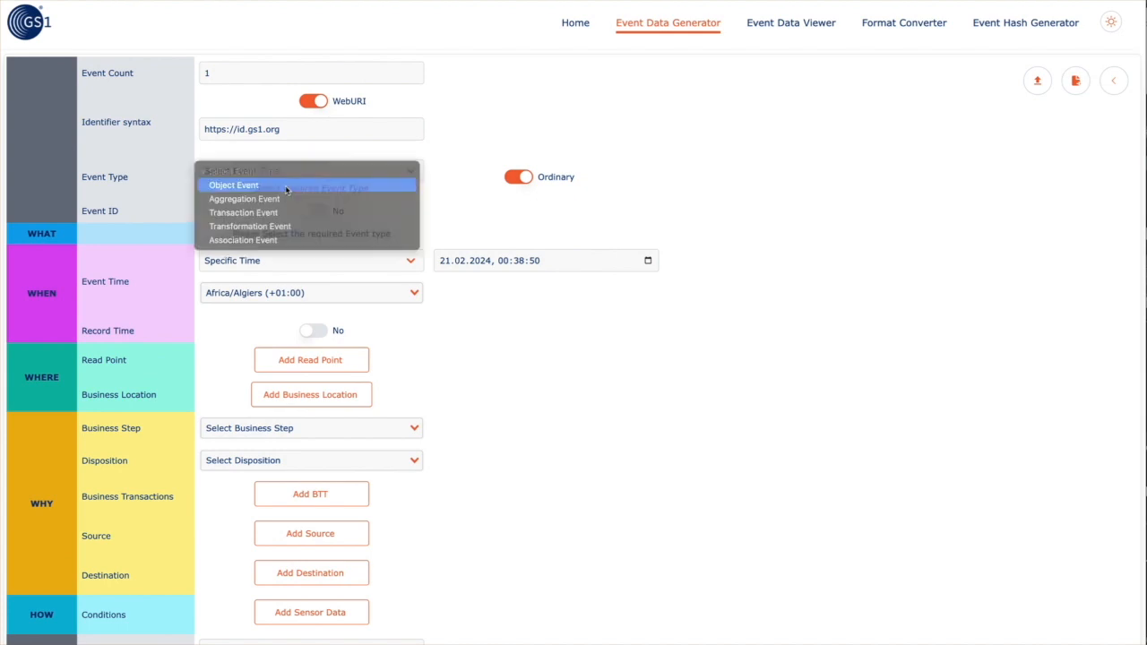
Choose Object Event as the event type and generate the event document
click(287, 183)
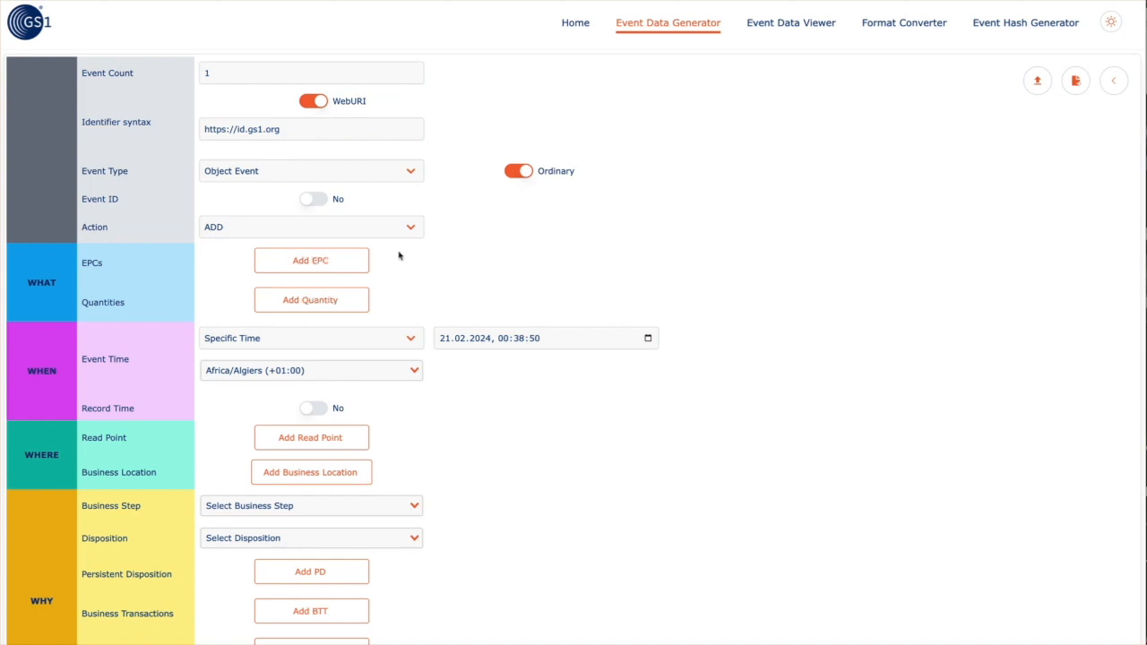
scroll(464, 259, down, 5)
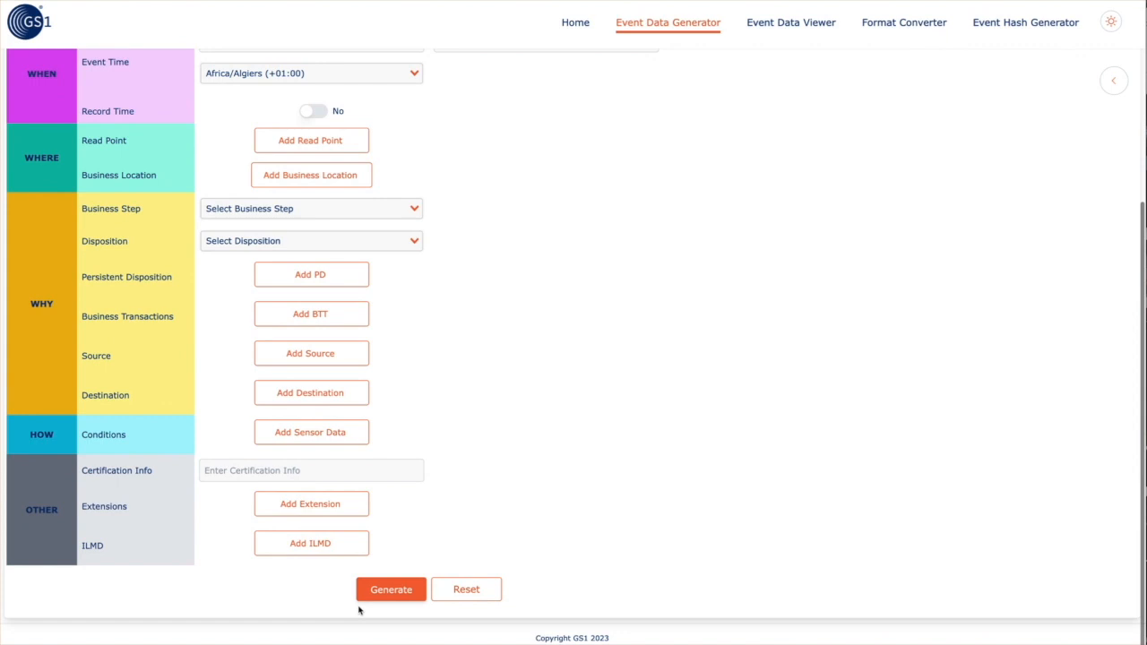
click(390, 590)
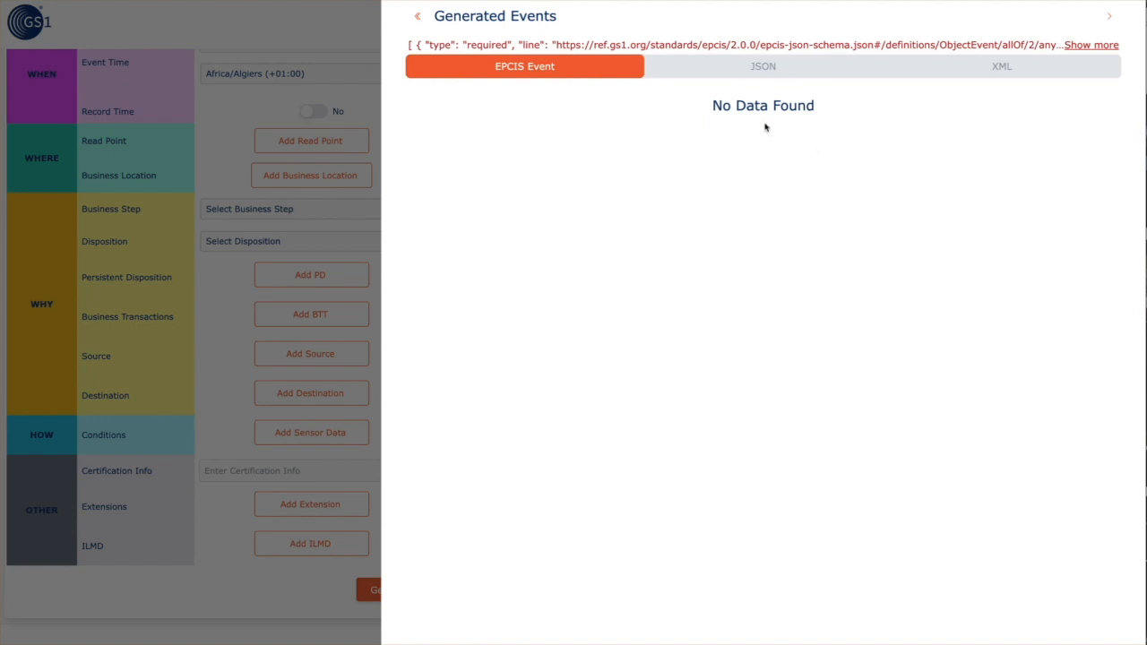
Show the generated document as JSON and read the full validation errors, then dismiss them
click(767, 75)
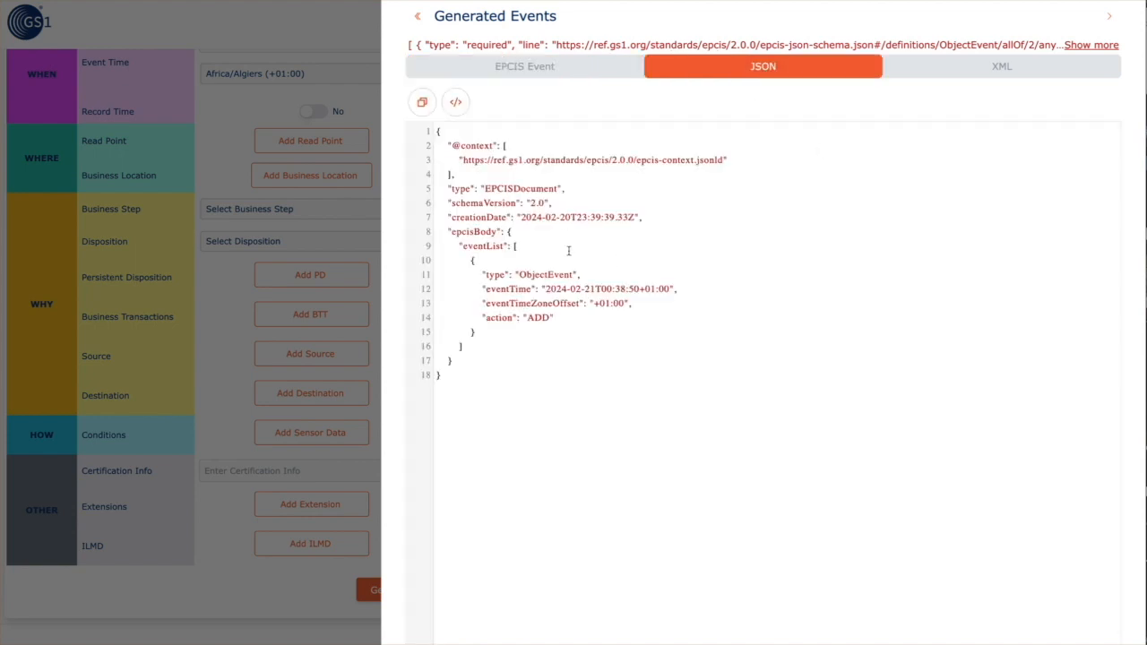
drag(573, 257, 621, 319)
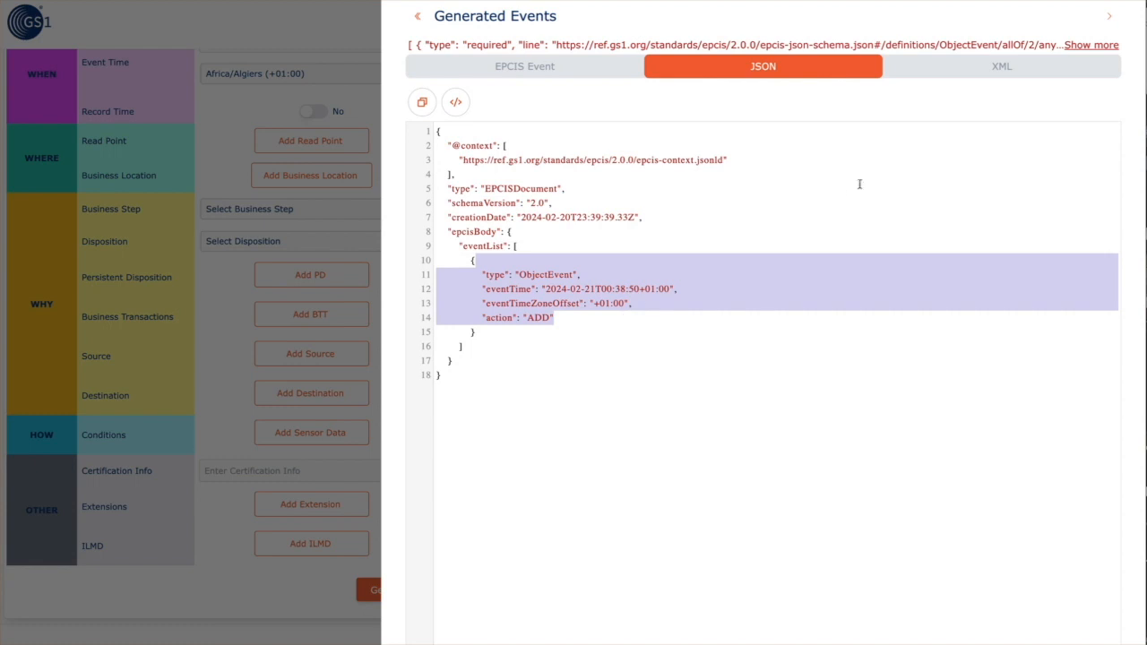
click(1095, 49)
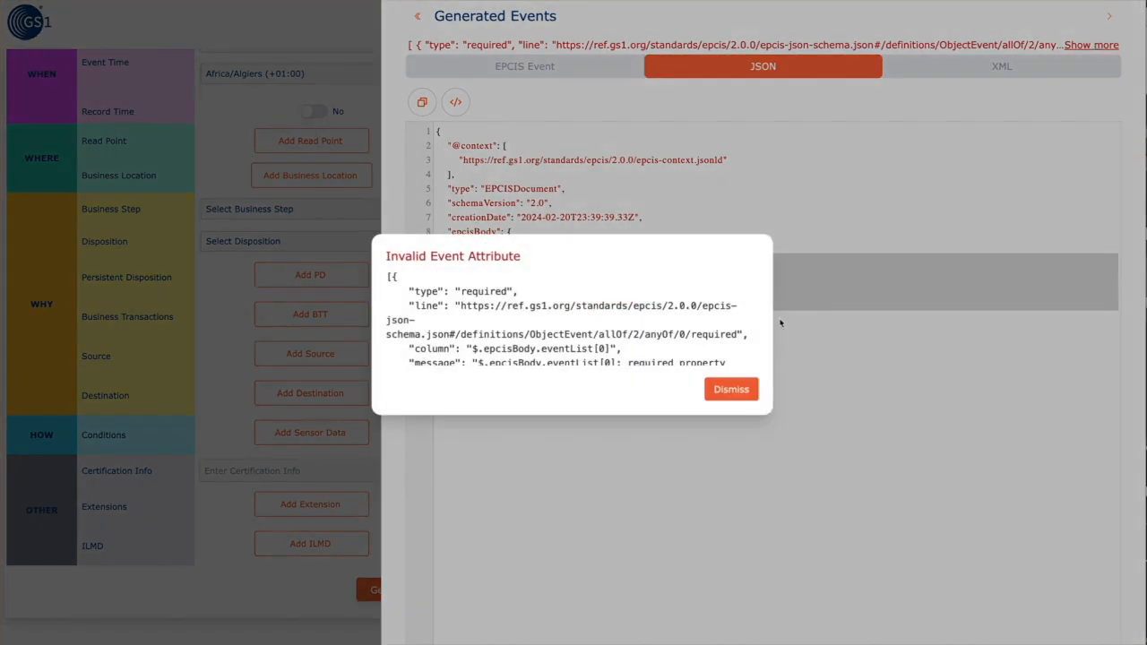
scroll(687, 336, down, 1)
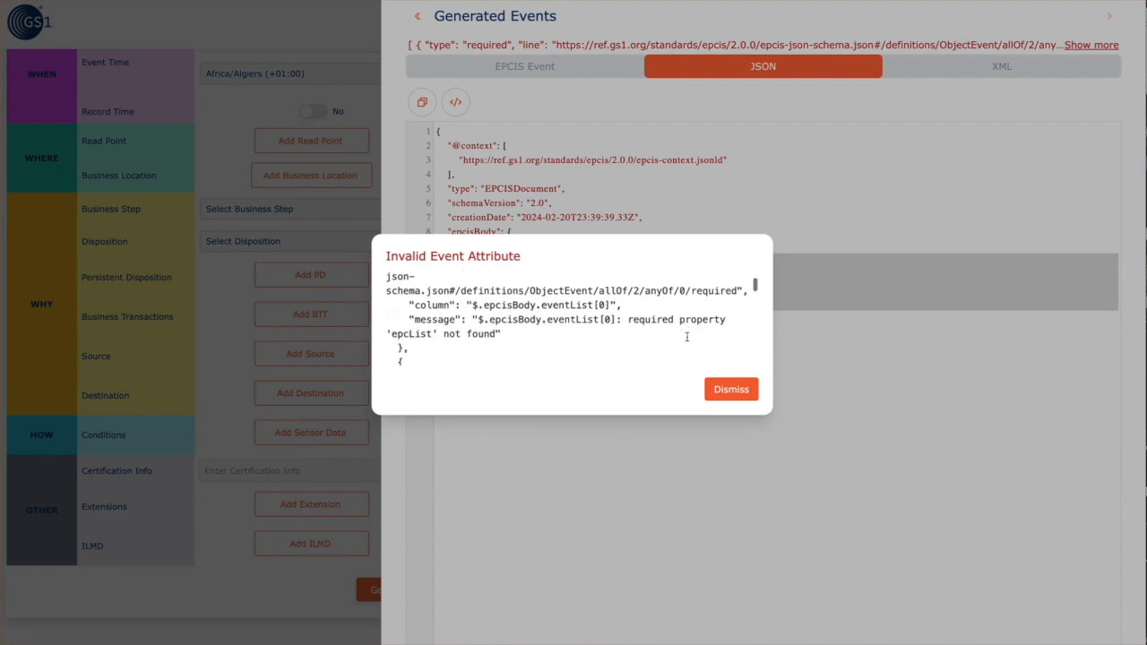
scroll(687, 337, down, 3)
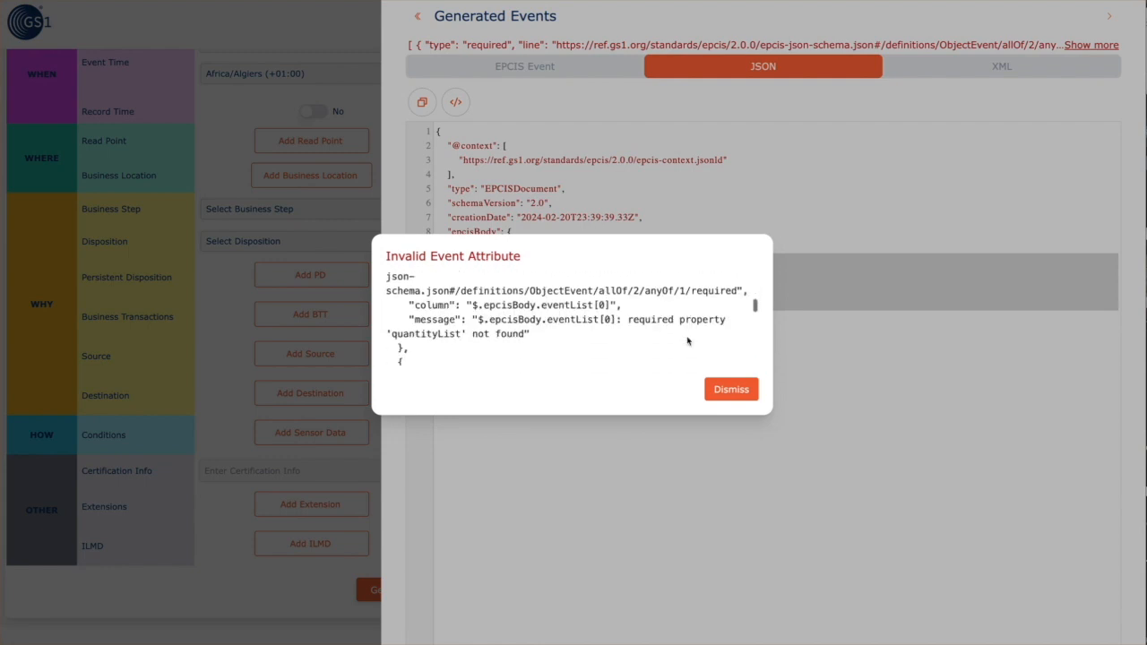
scroll(688, 341, down, 5)
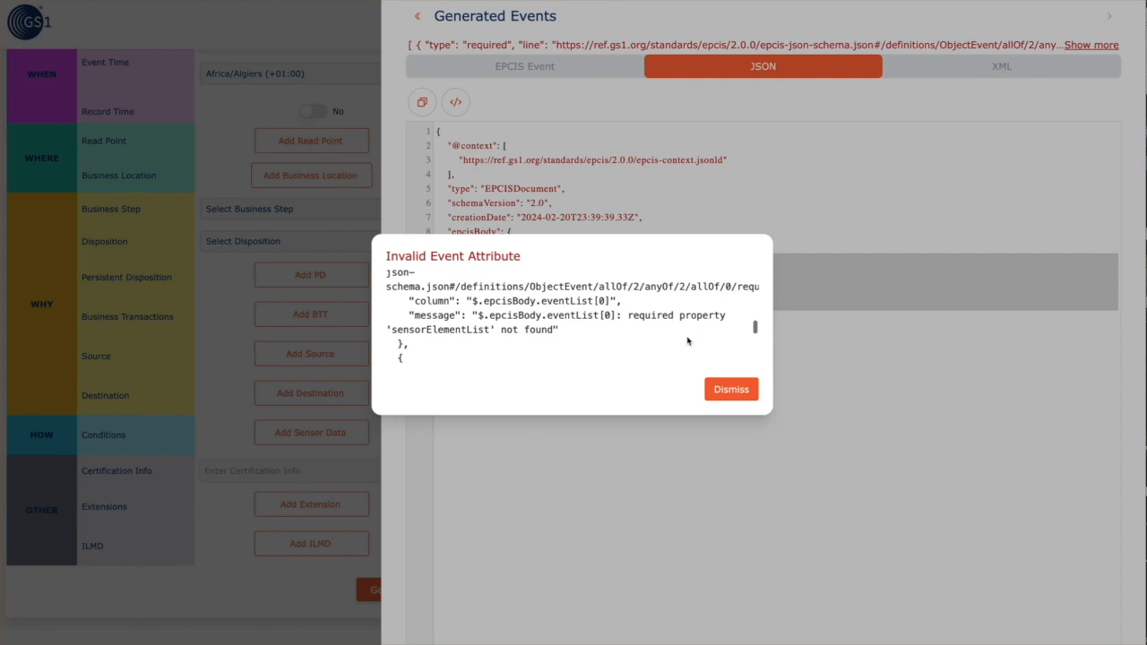
scroll(687, 339, down, 4)
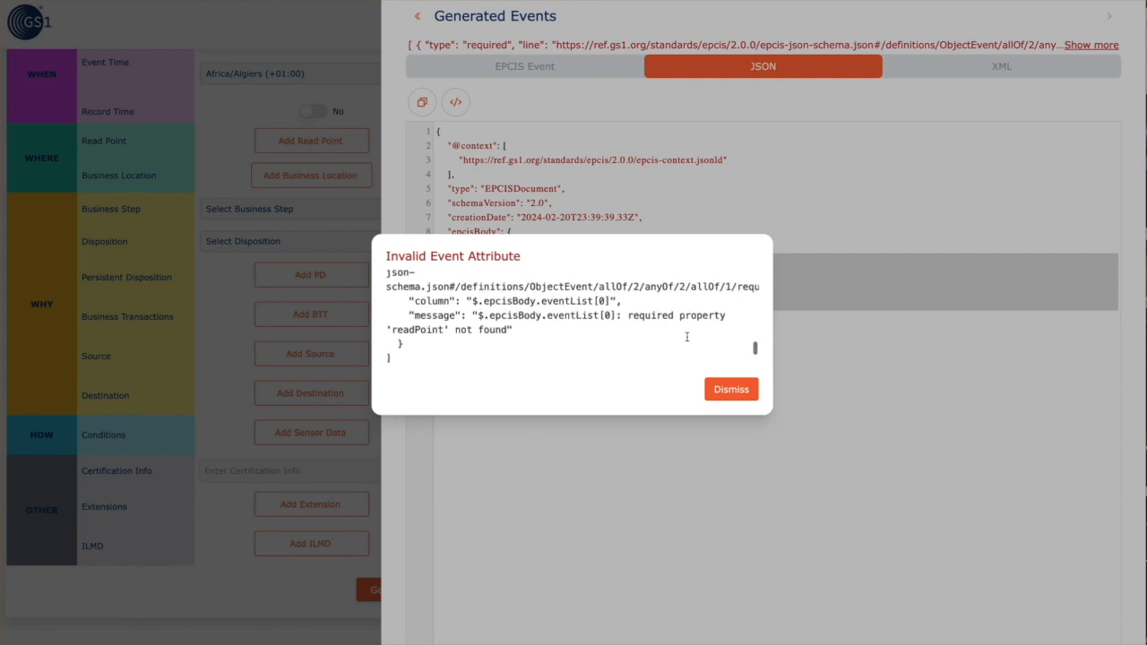
click(731, 391)
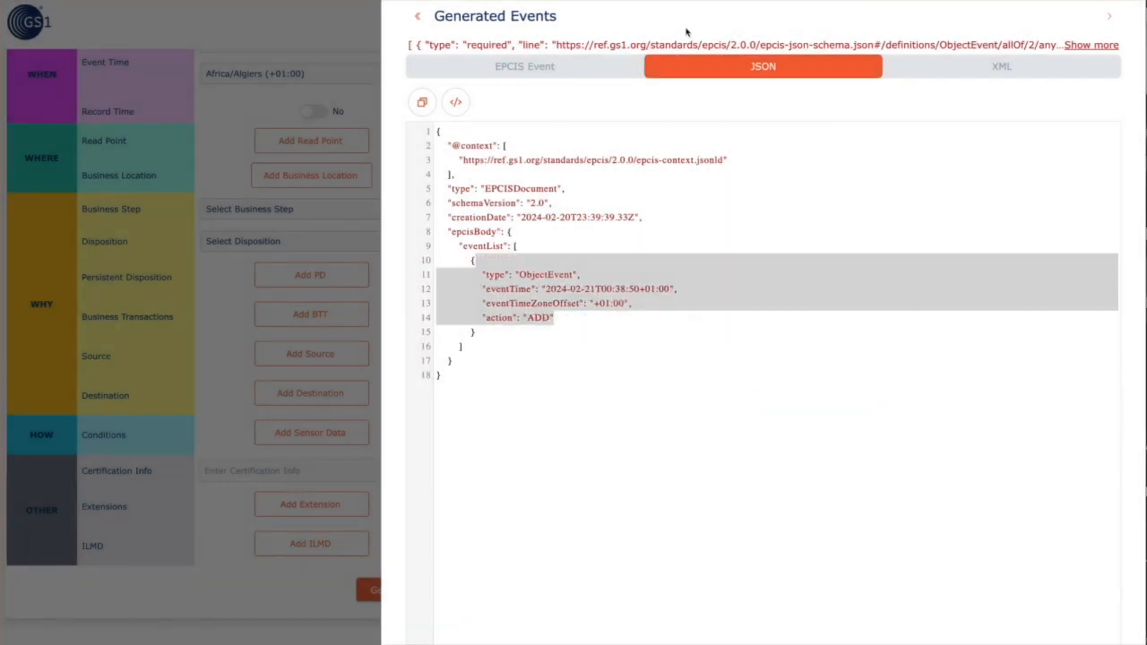
Widen the Generated Events panel to full width, then close it to return to the form
click(1111, 17)
click(420, 18)
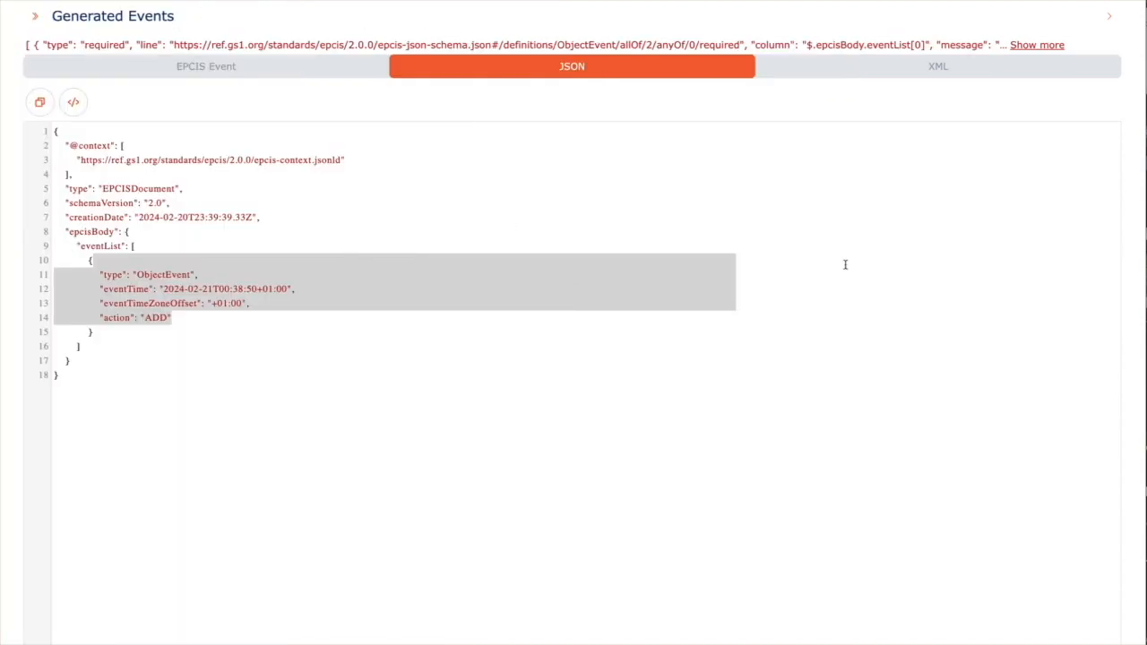
click(1110, 18)
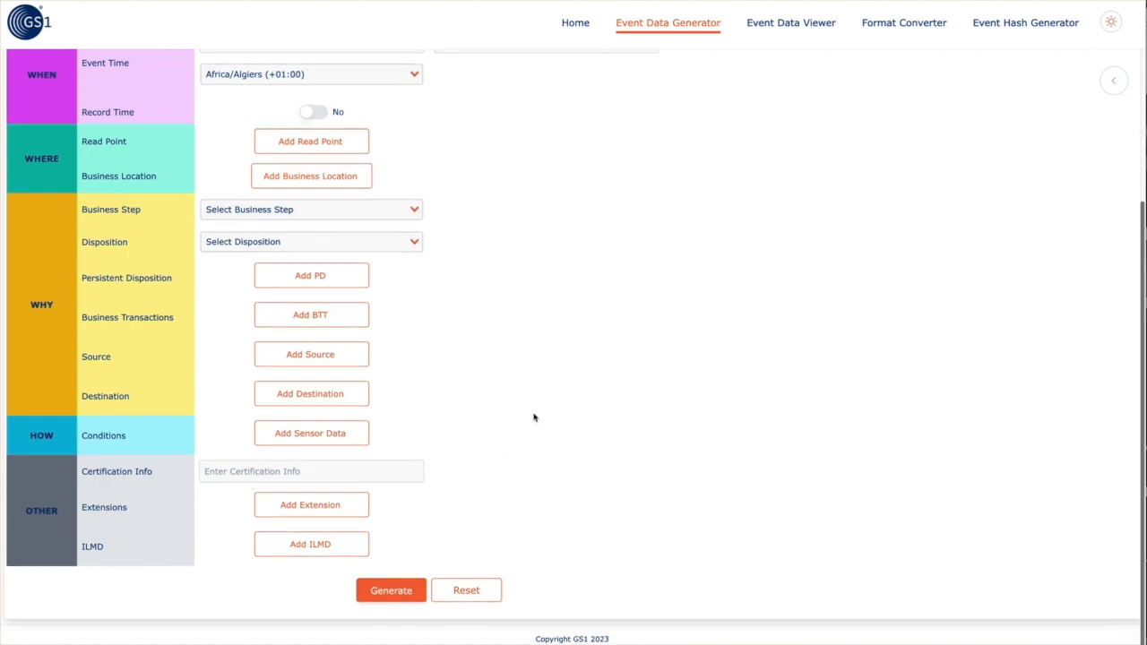
scroll(533, 417, up, 3)
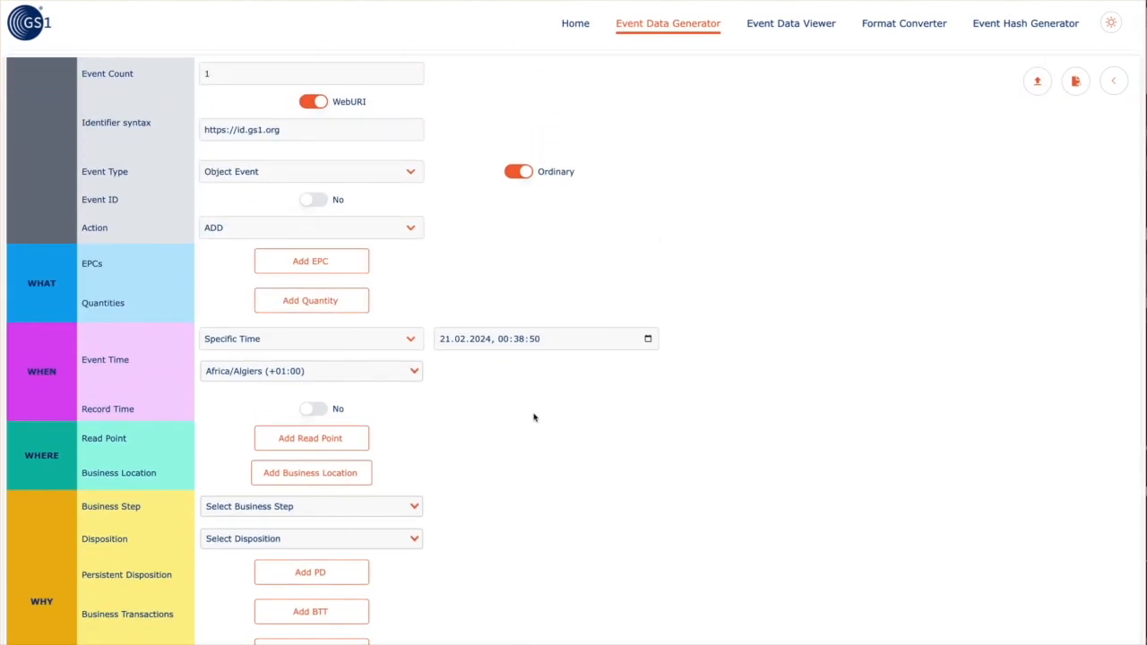
scroll(533, 417, down, 3)
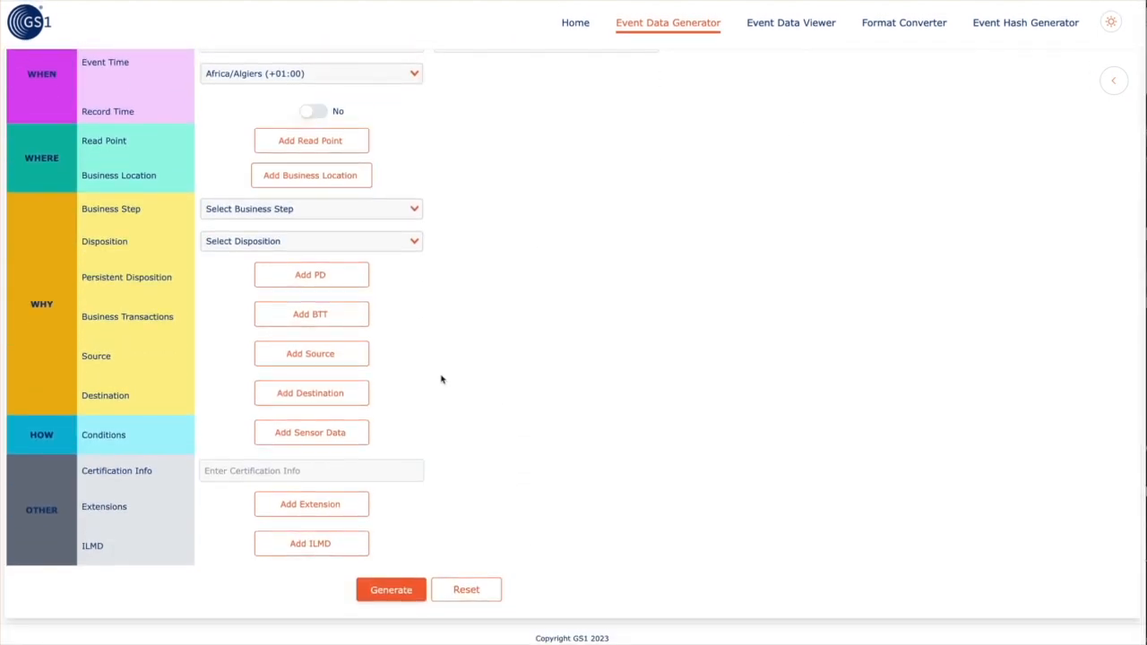
click(310, 141)
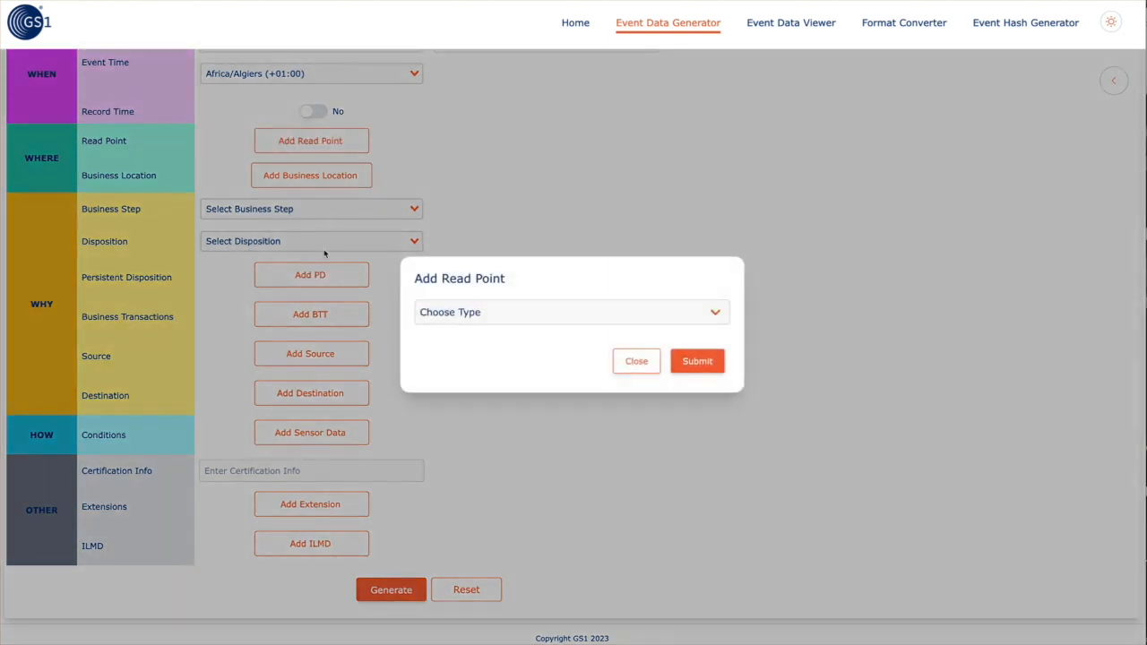
click(464, 351)
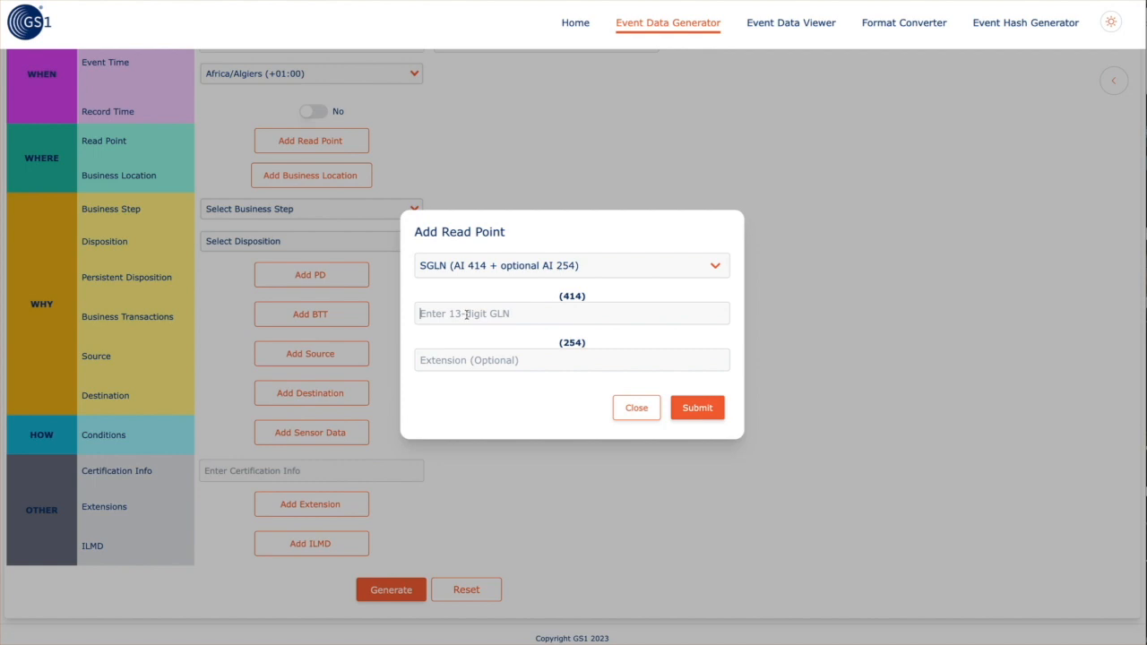
text(9521239493)
click(692, 407)
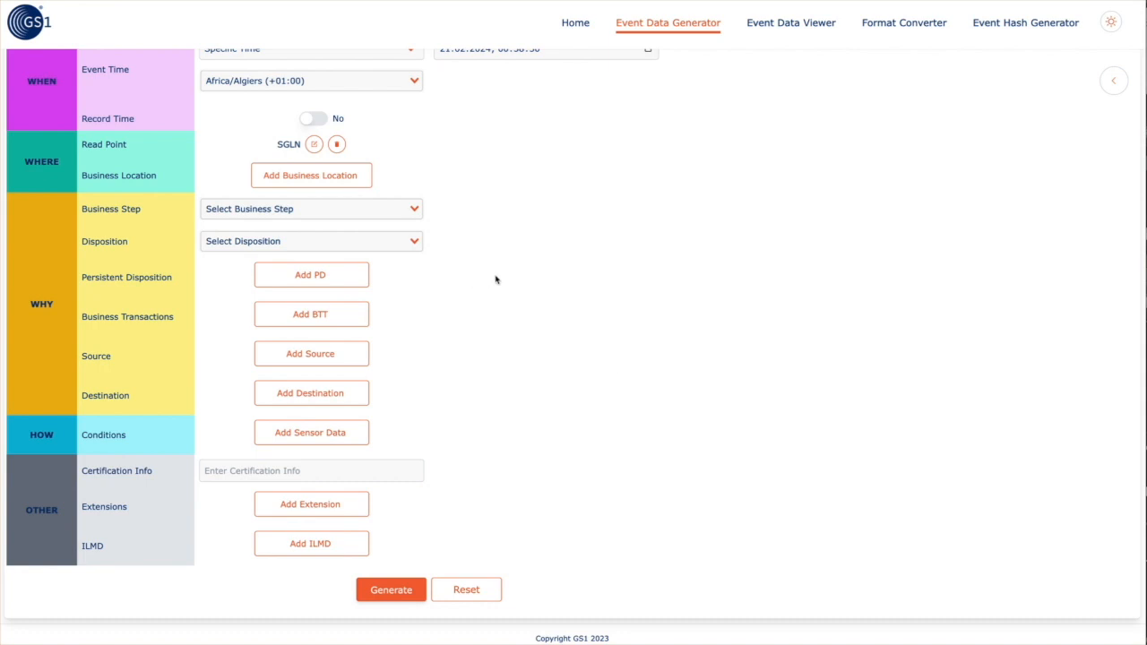
scroll(496, 280, up, 3)
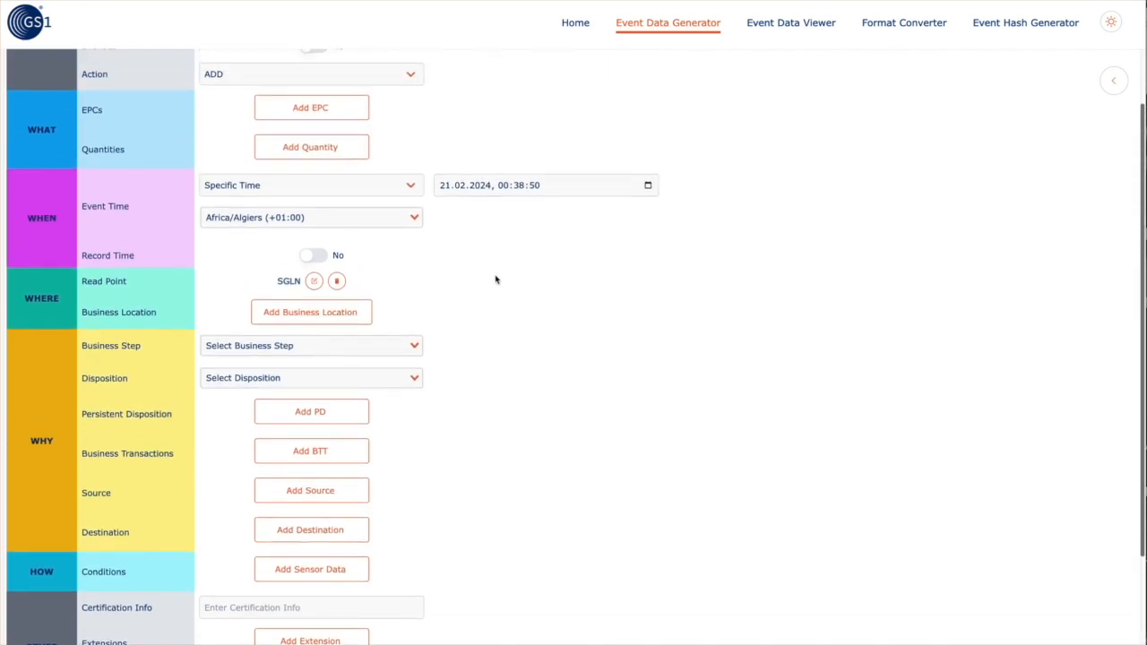
click(331, 115)
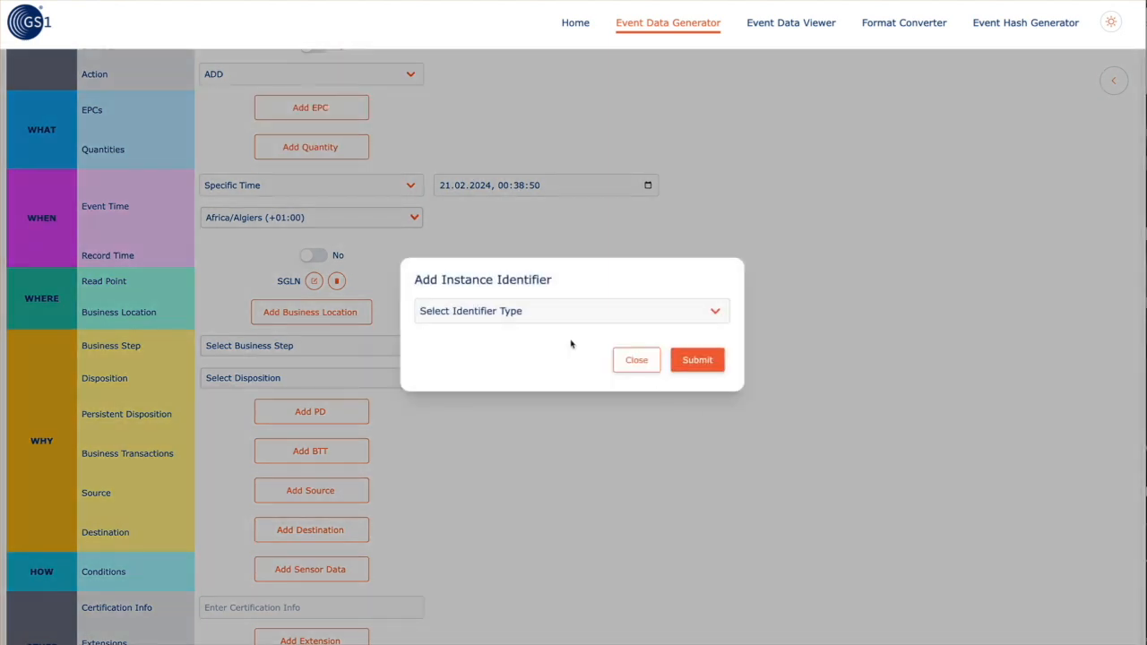
click(549, 311)
click(529, 325)
click(493, 318)
text(95239495943493)
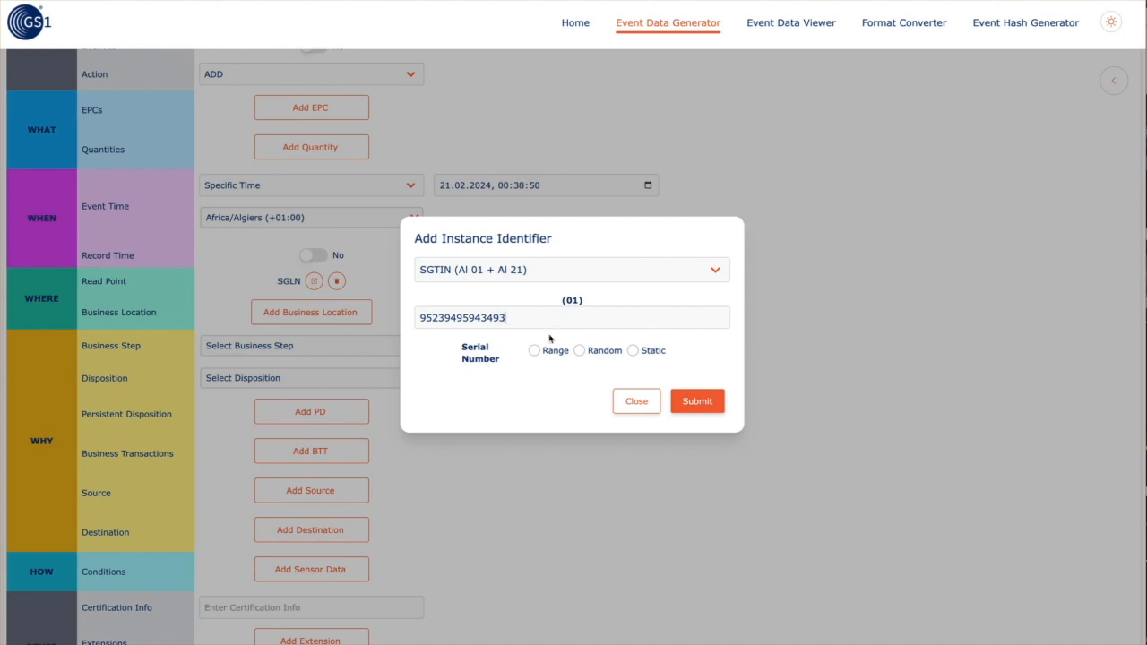
Add 4 random alphanumeric, URL-safe SGTIN serials of length 10 to the EPCs
click(579, 350)
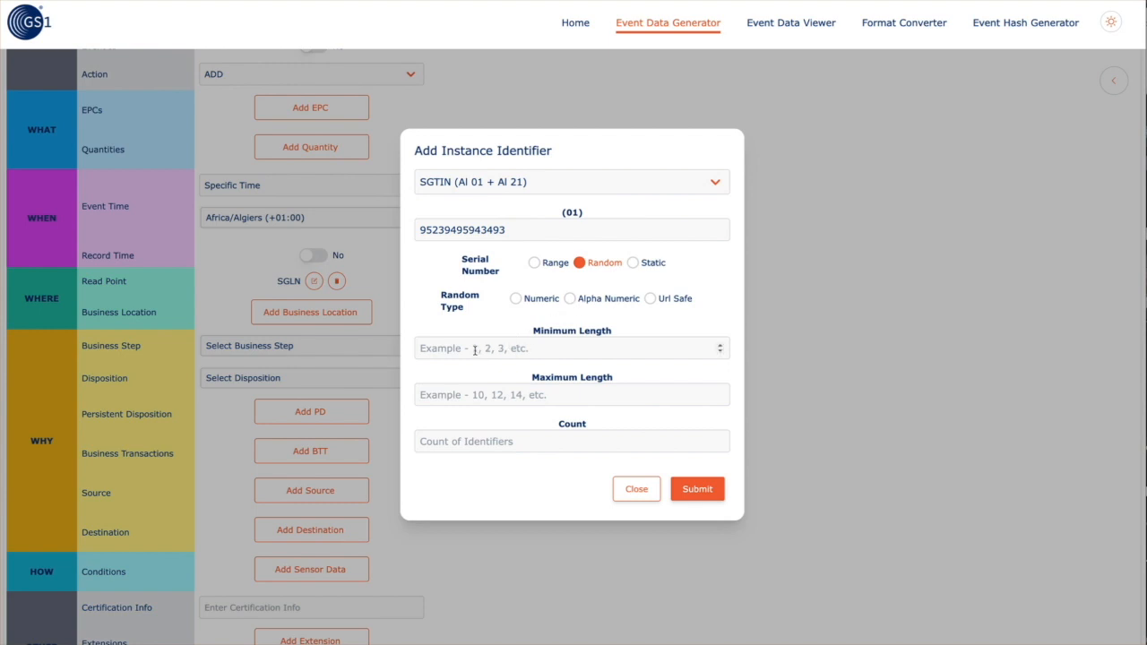
text(10)
click(466, 396)
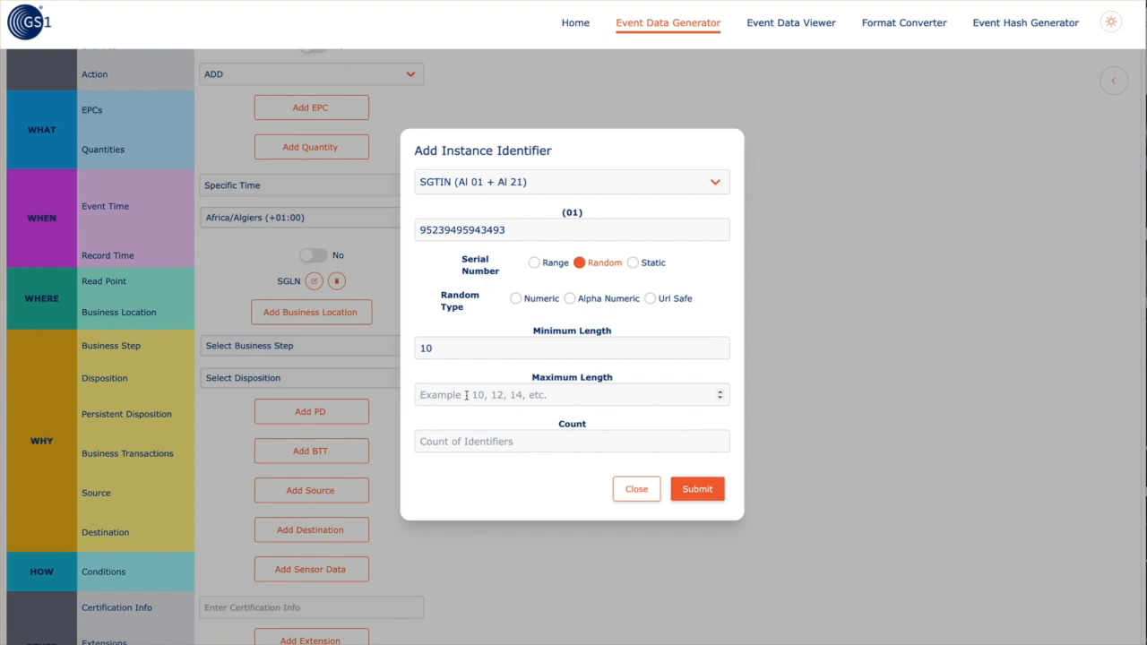
text(10)
click(458, 441)
text(4)
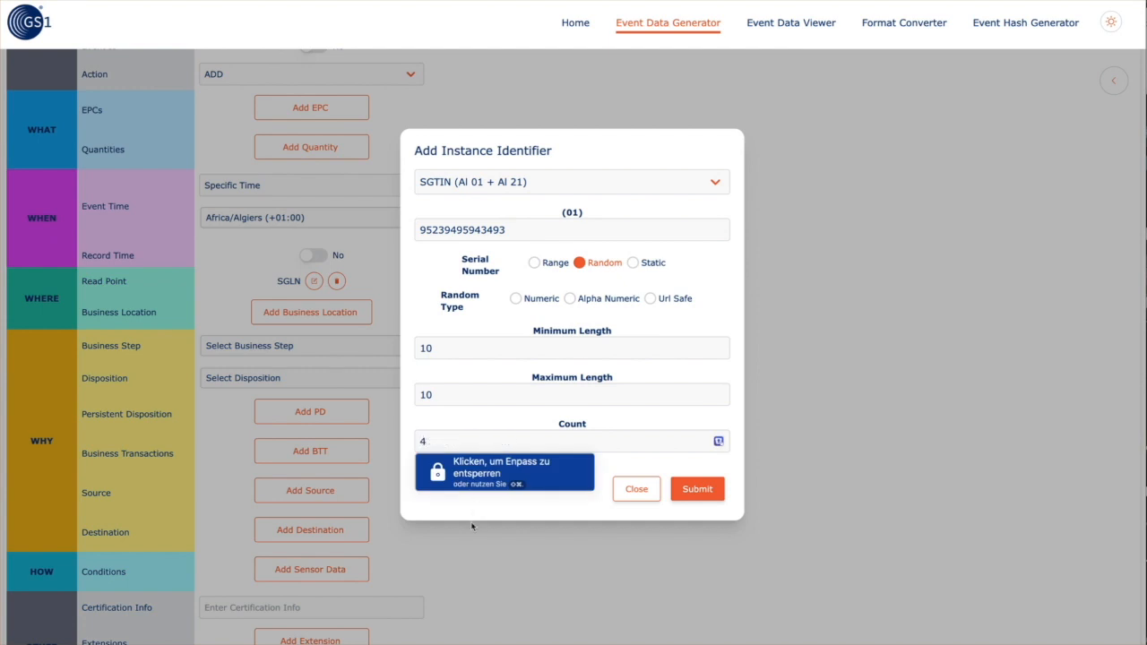
click(475, 509)
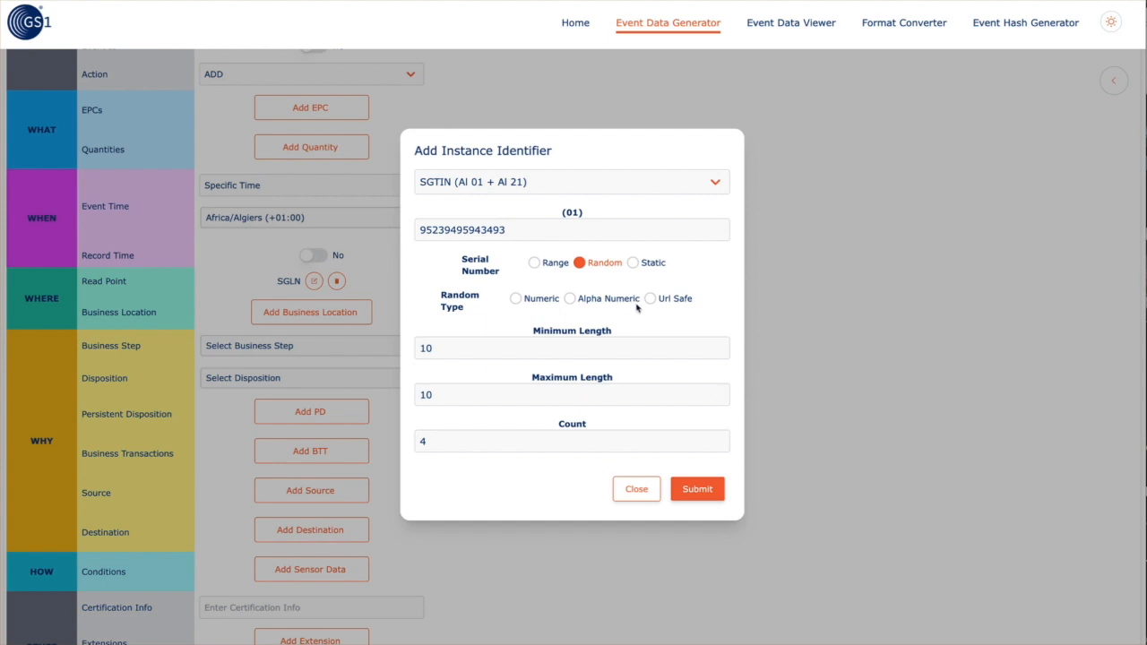
click(700, 497)
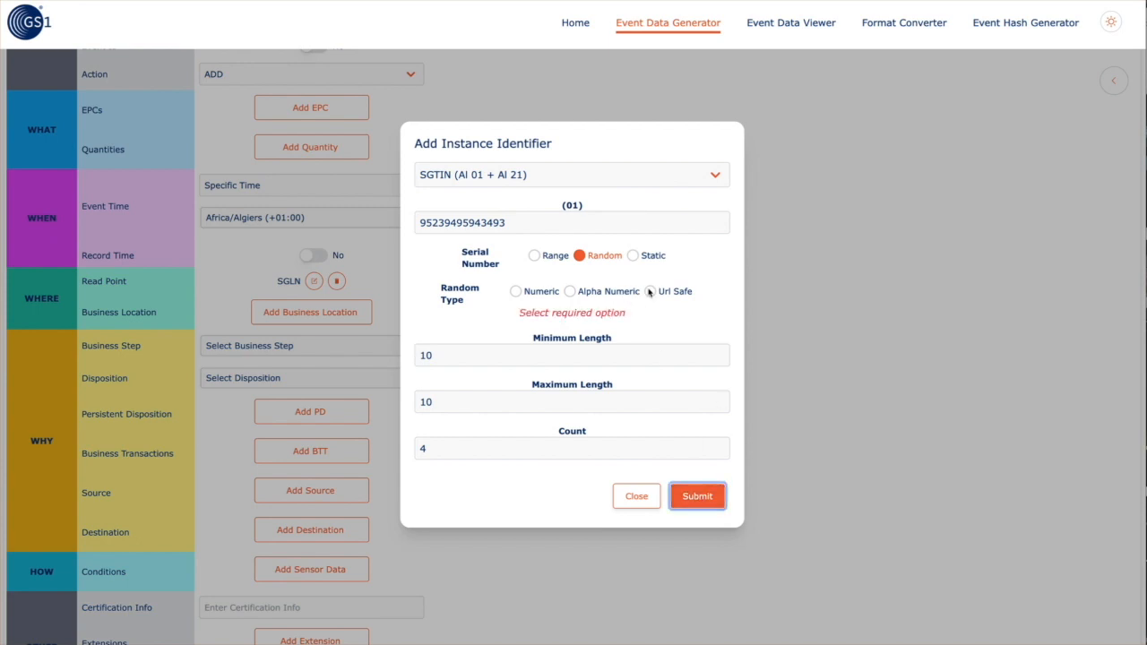
click(571, 292)
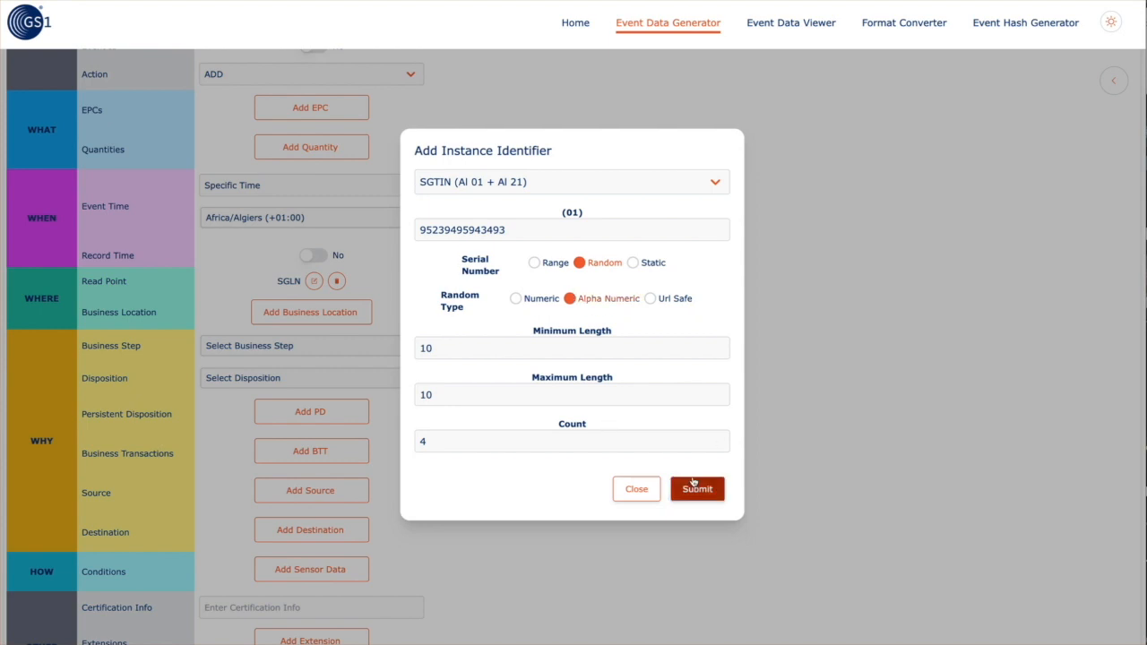
click(651, 298)
click(695, 491)
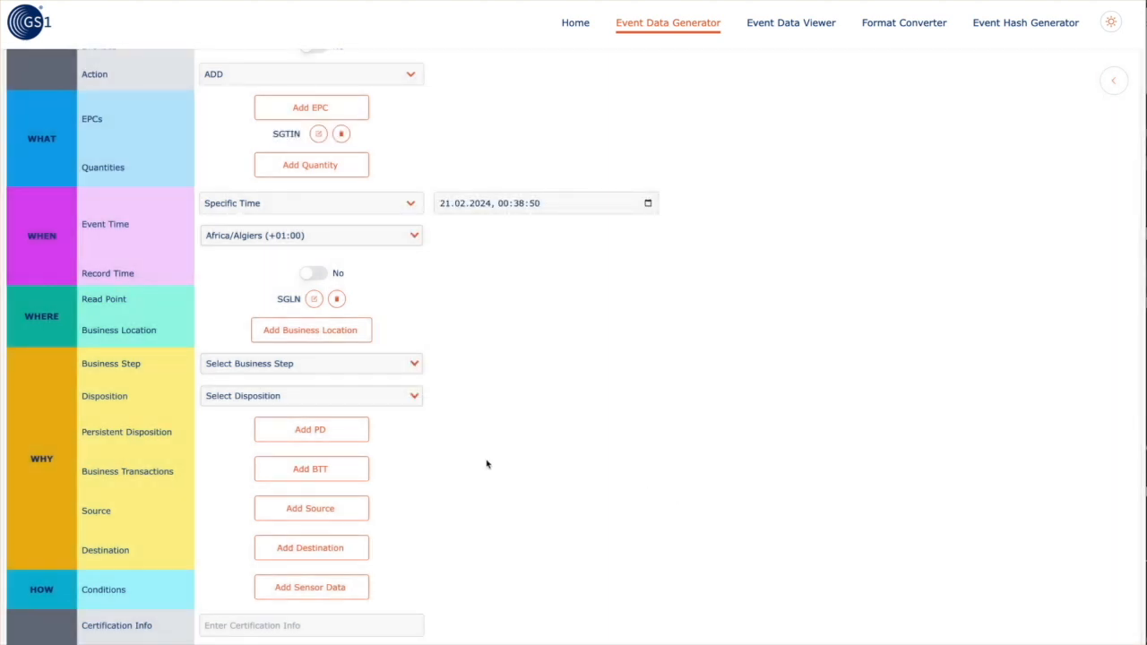
Generate the event and change its action from ADD to OBSERVE in the JSON
scroll(465, 439, down, 3)
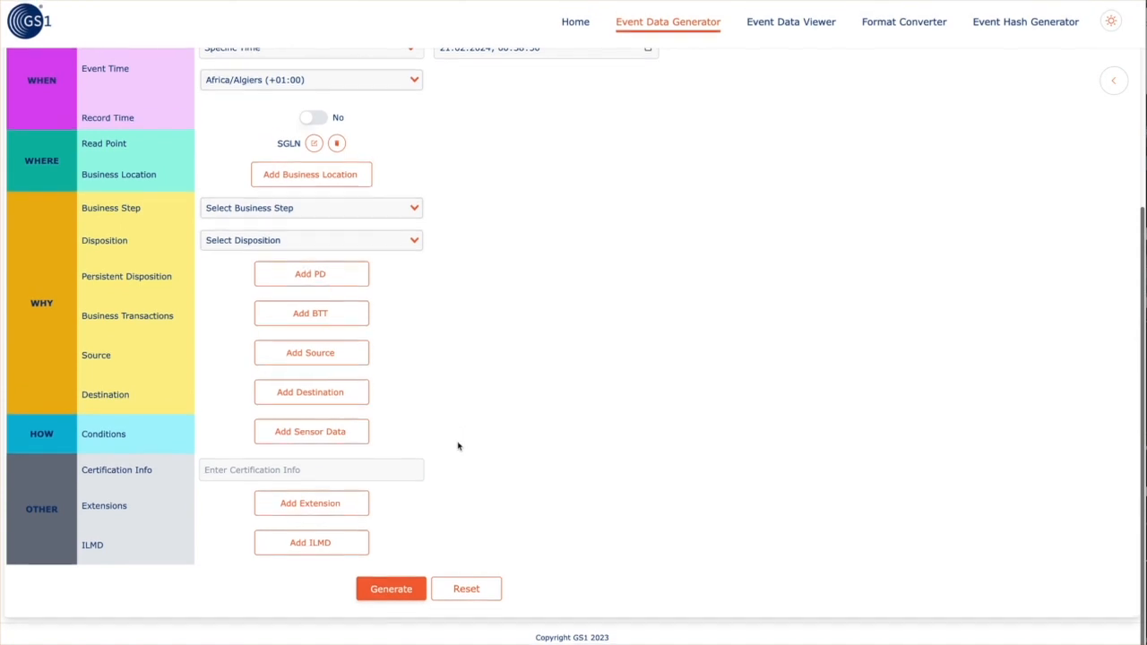
click(391, 591)
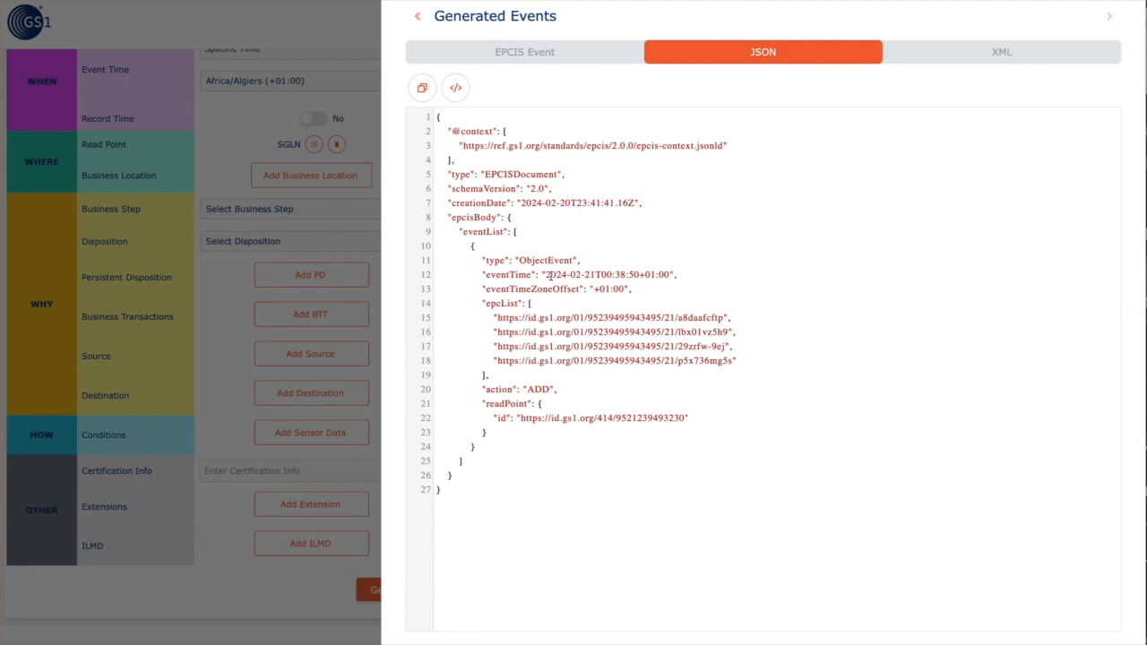
double_click(542, 388)
text(OB)
text(E)
key(BackSpace)
text(SERVE)
In the XML view, retype the action as AD and read the invalid event attribute error
scroll(555, 288, up, 3)
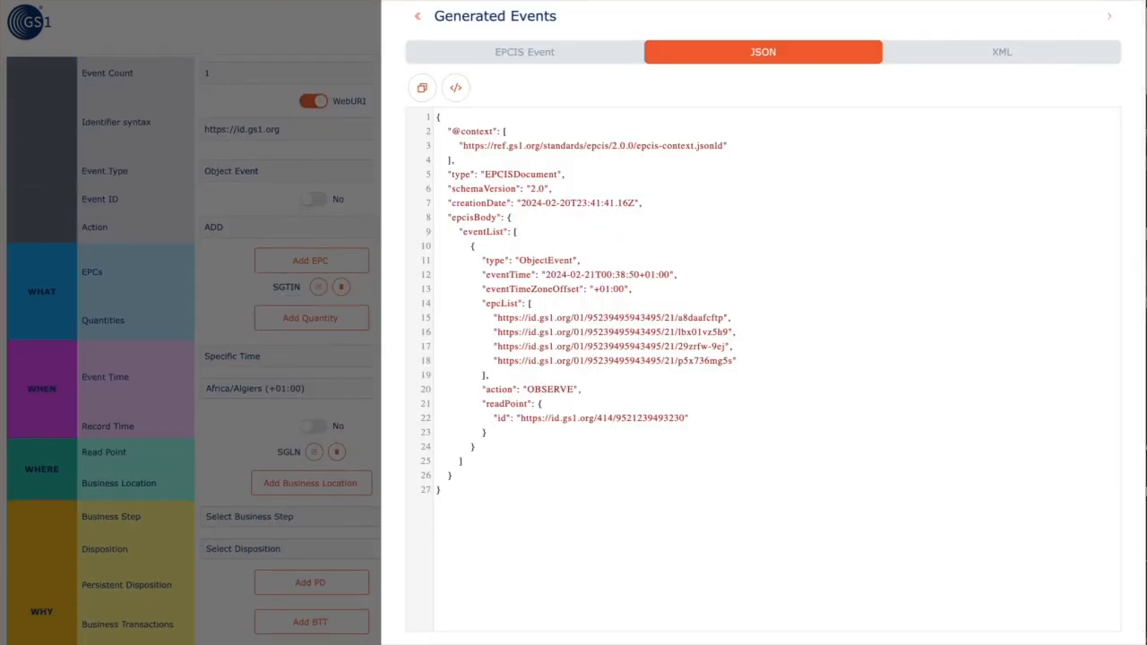
click(976, 60)
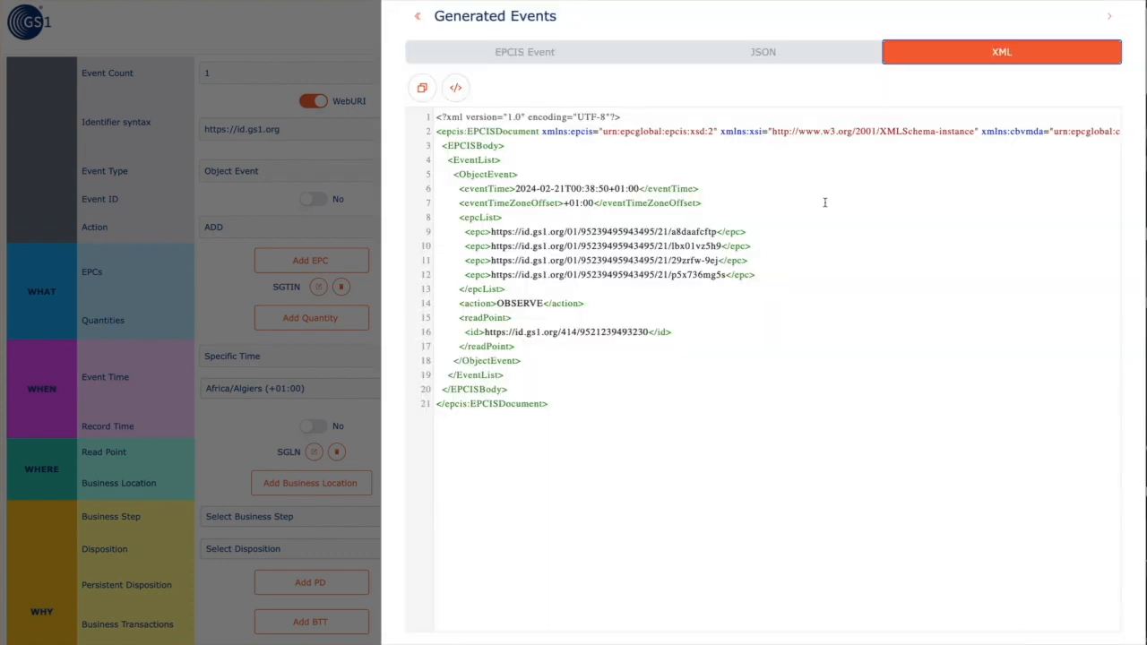
double_click(527, 304)
text(ADD)
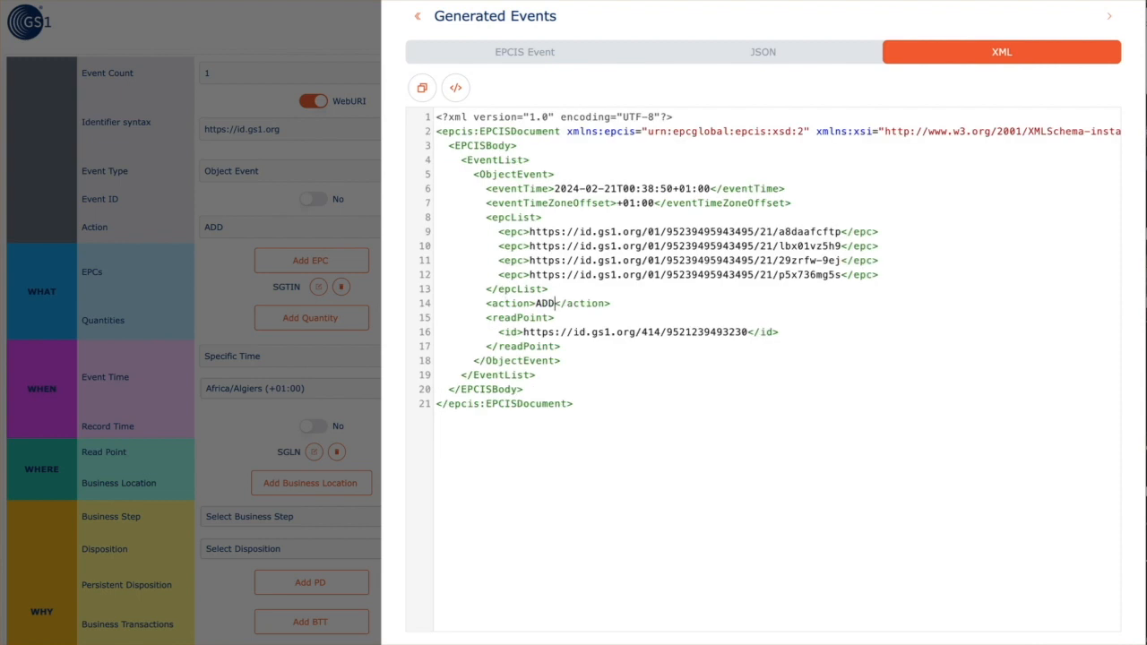
key(BackSpace)
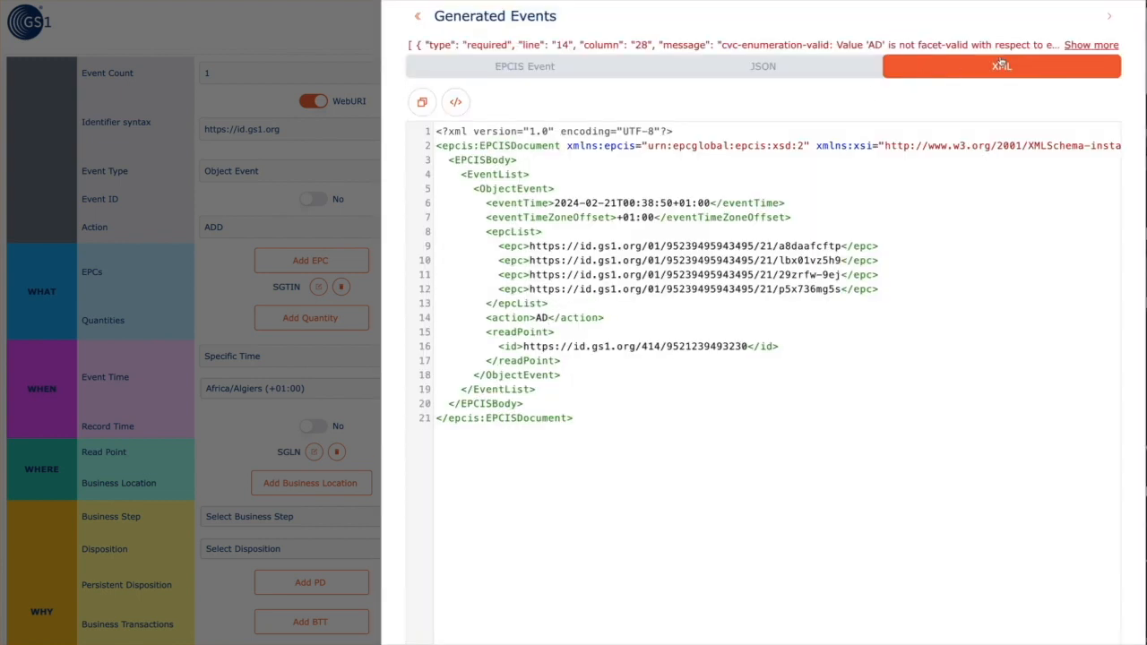
click(1092, 44)
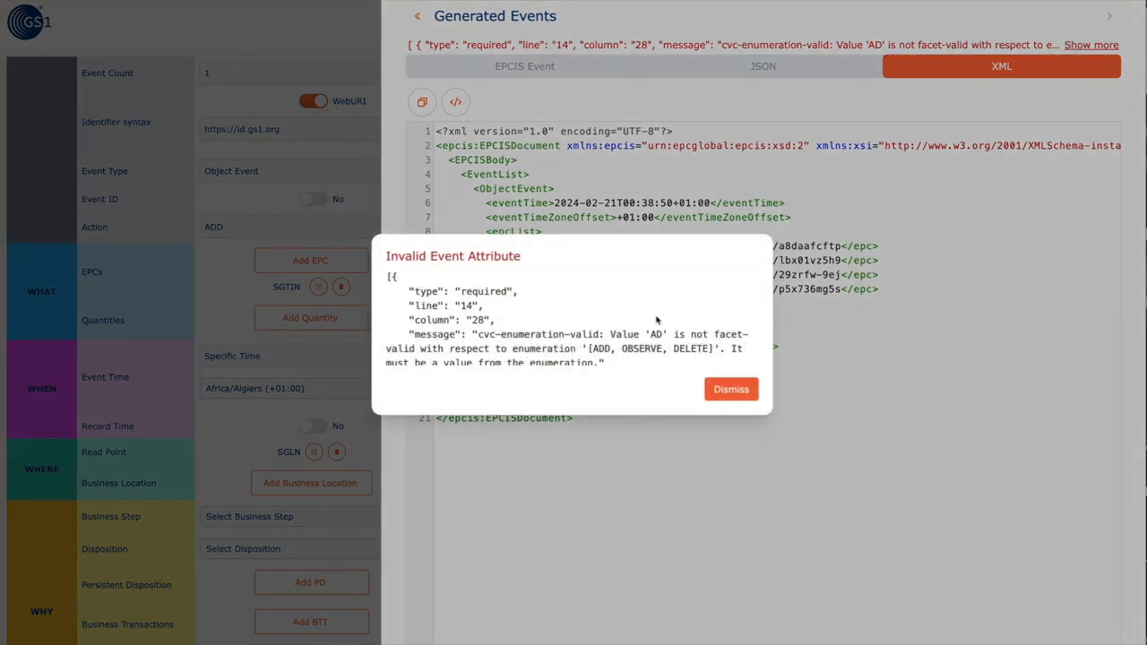
click(728, 389)
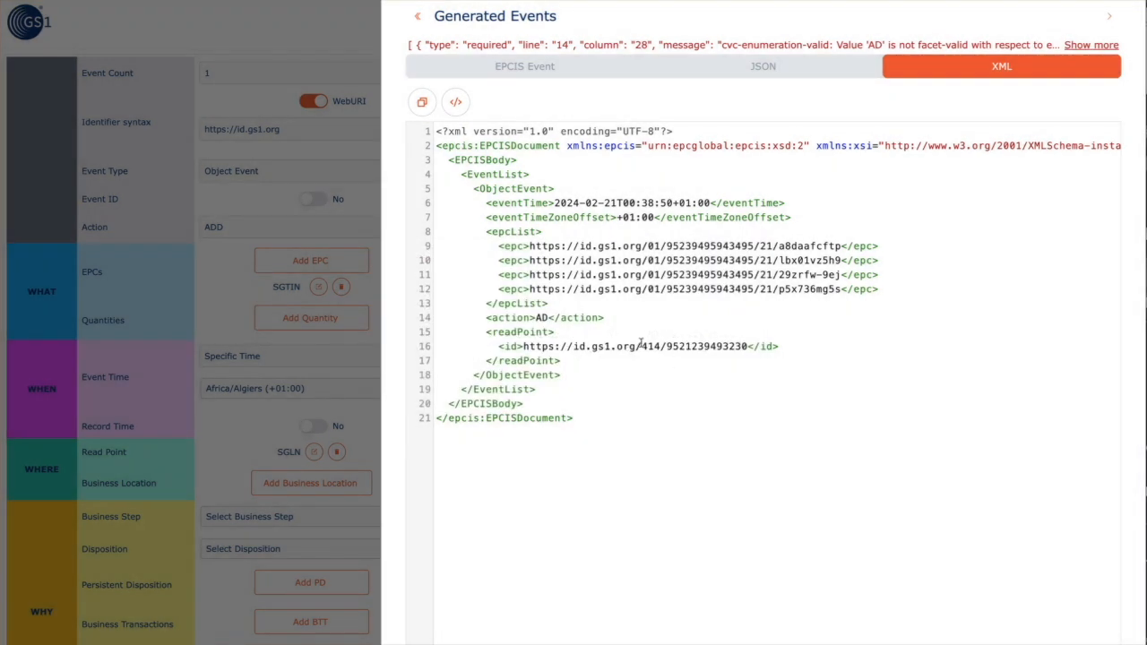
Restore the action to ADD in the XML and switch back to the JSON view
click(550, 317)
text(D)
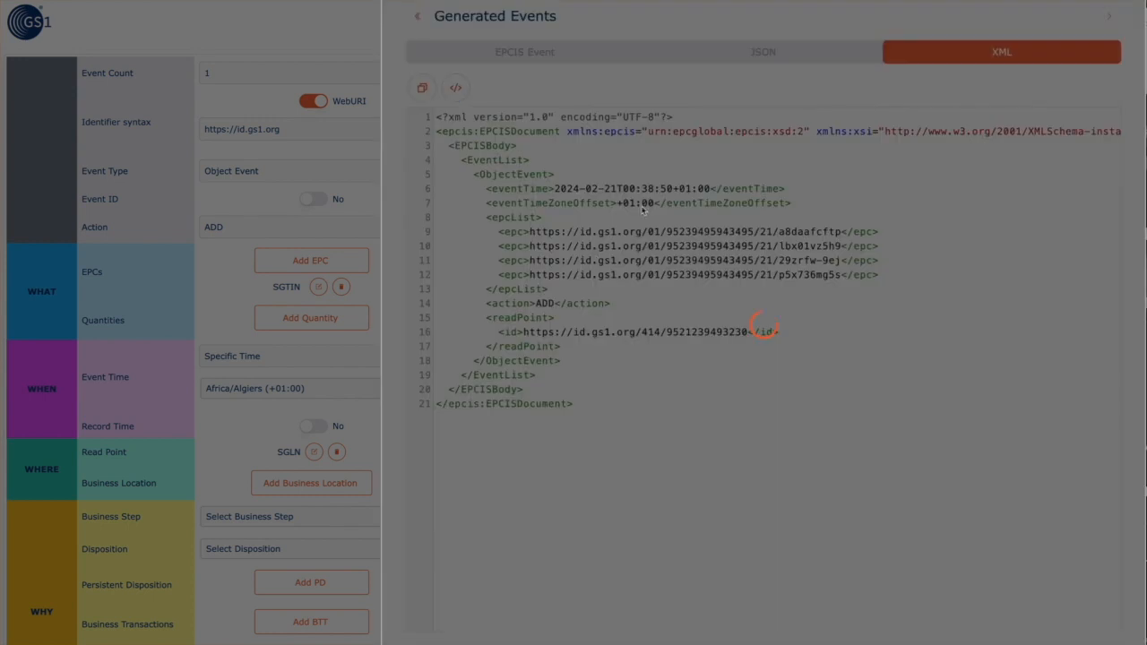
click(755, 60)
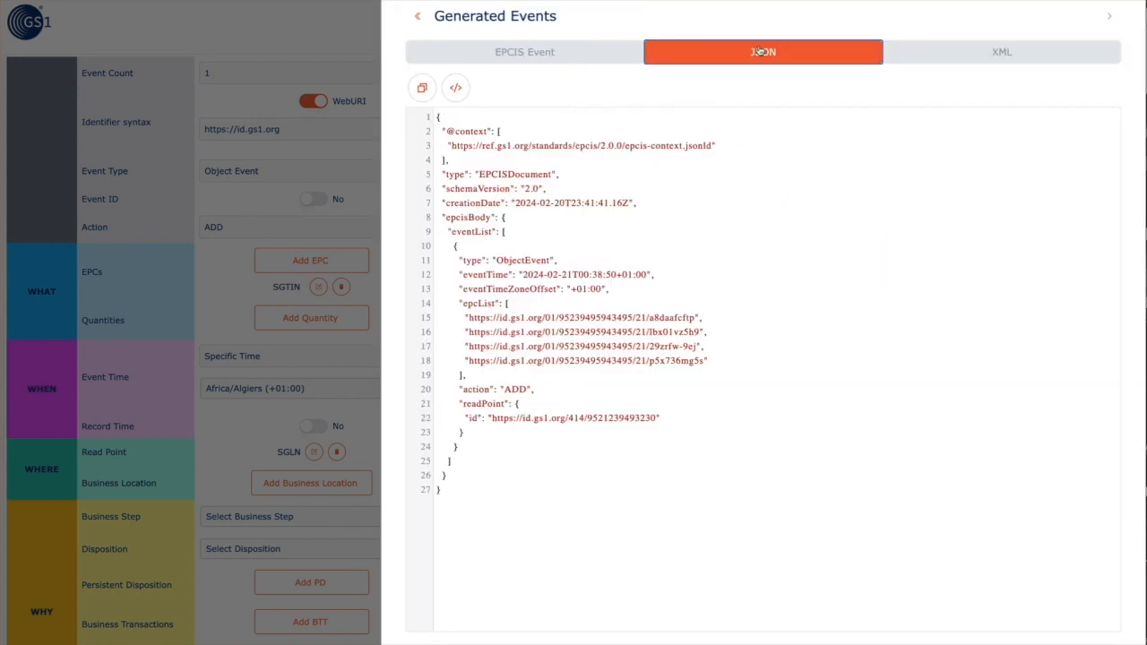
Open the ObjectEvent's full details from the events table, then close them and the results panel
click(585, 55)
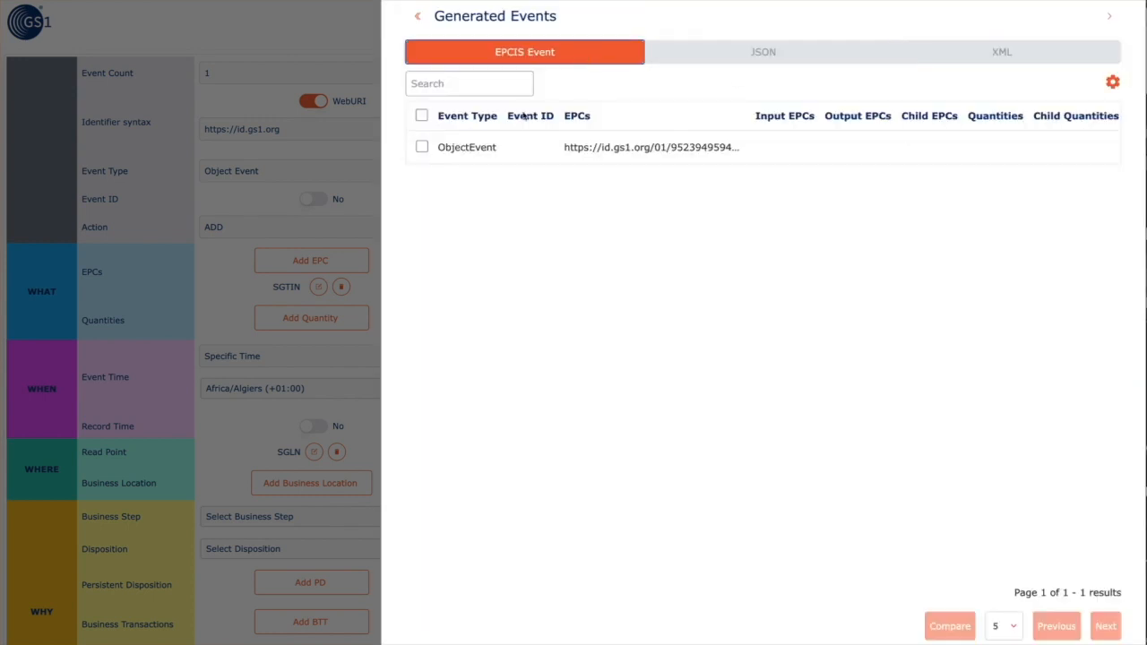
click(500, 156)
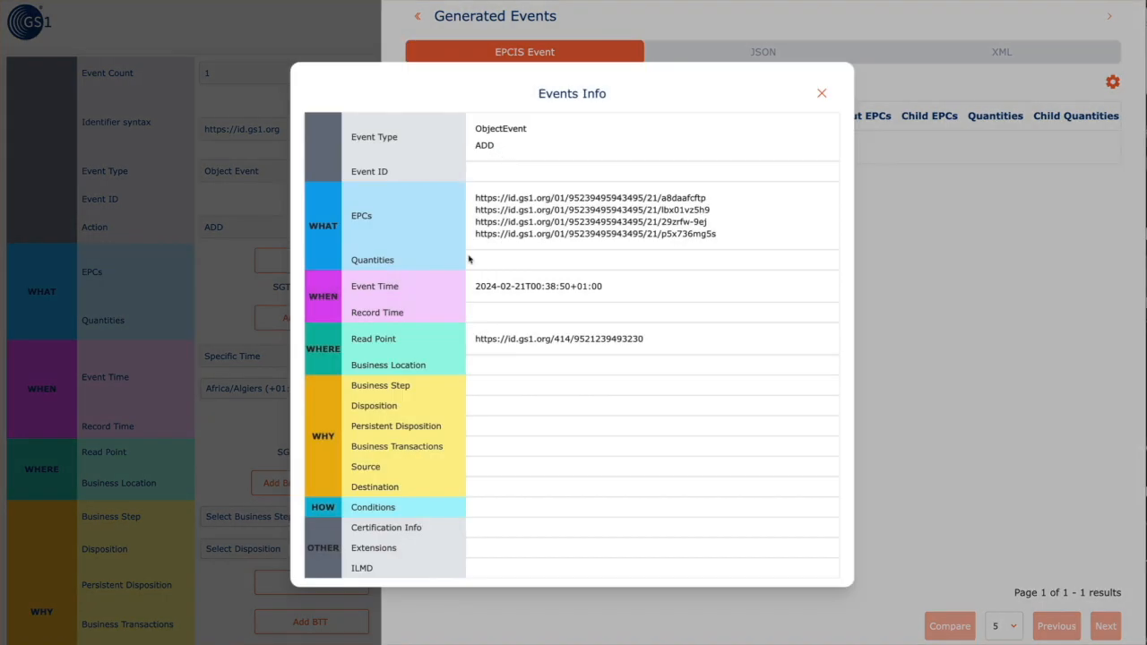
scroll(543, 434, down, 1)
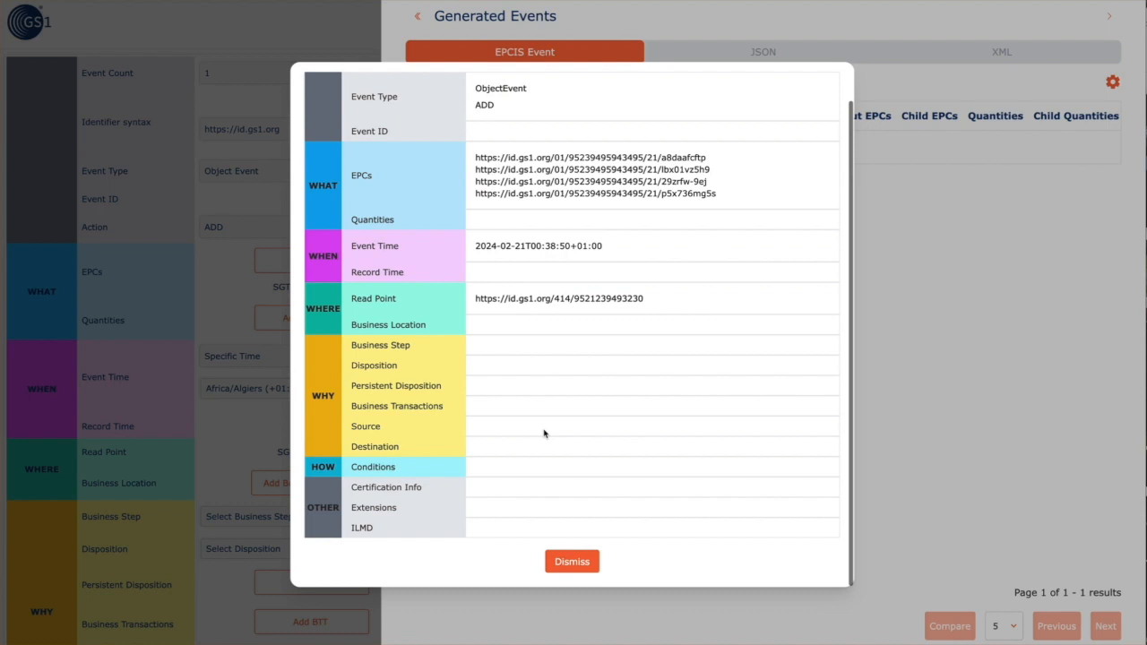
scroll(544, 434, up, 1)
scroll(559, 567, down, 1)
click(569, 562)
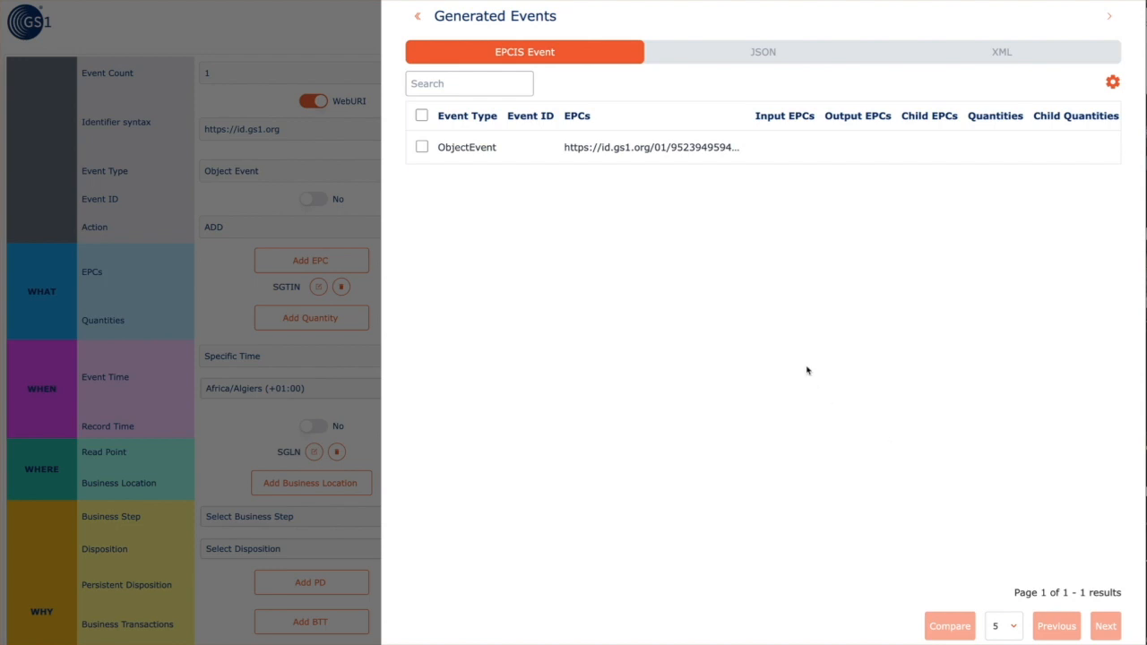
click(1108, 17)
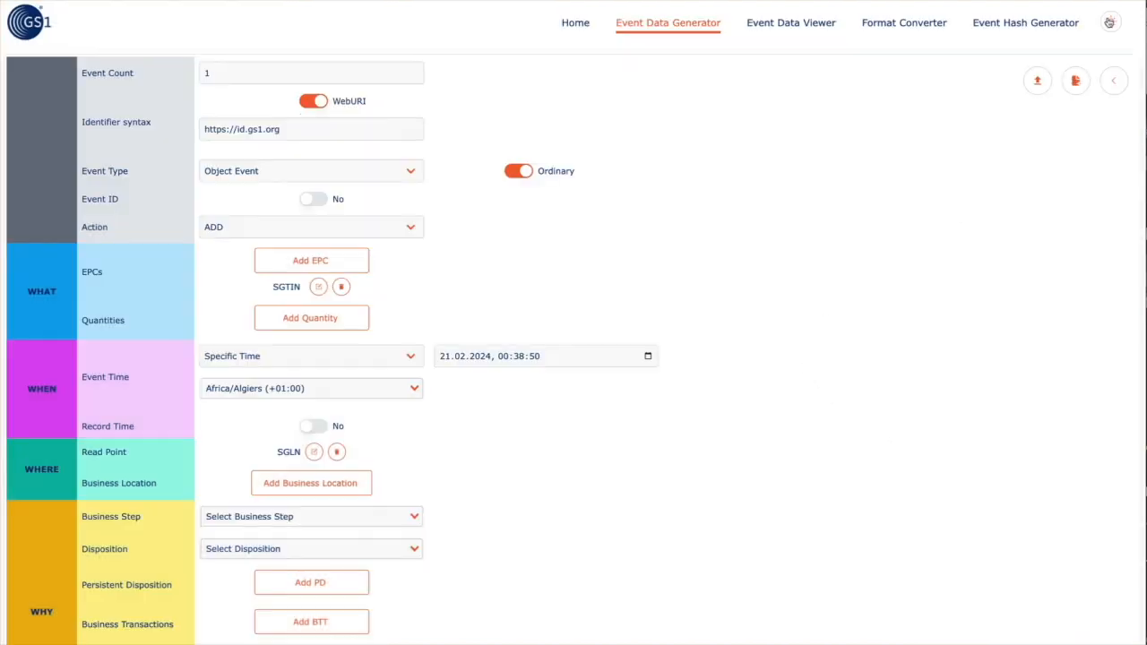
click(300, 79)
Set the Event Count to 10
text(0)
click(783, 288)
scroll(783, 287, down, 5)
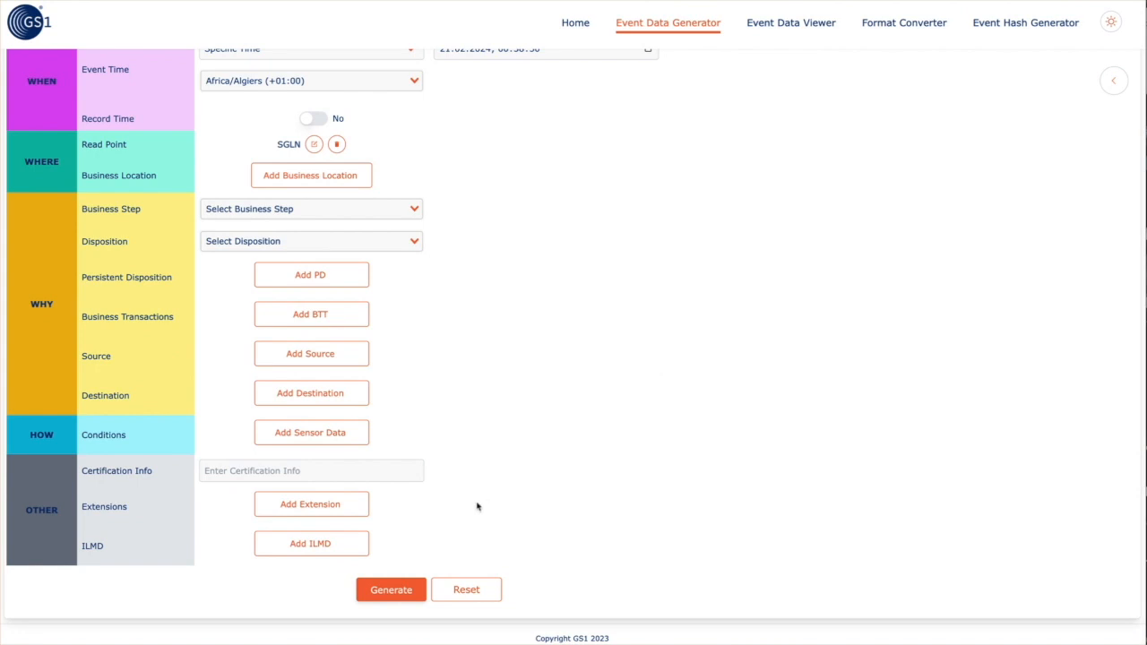
click(305, 547)
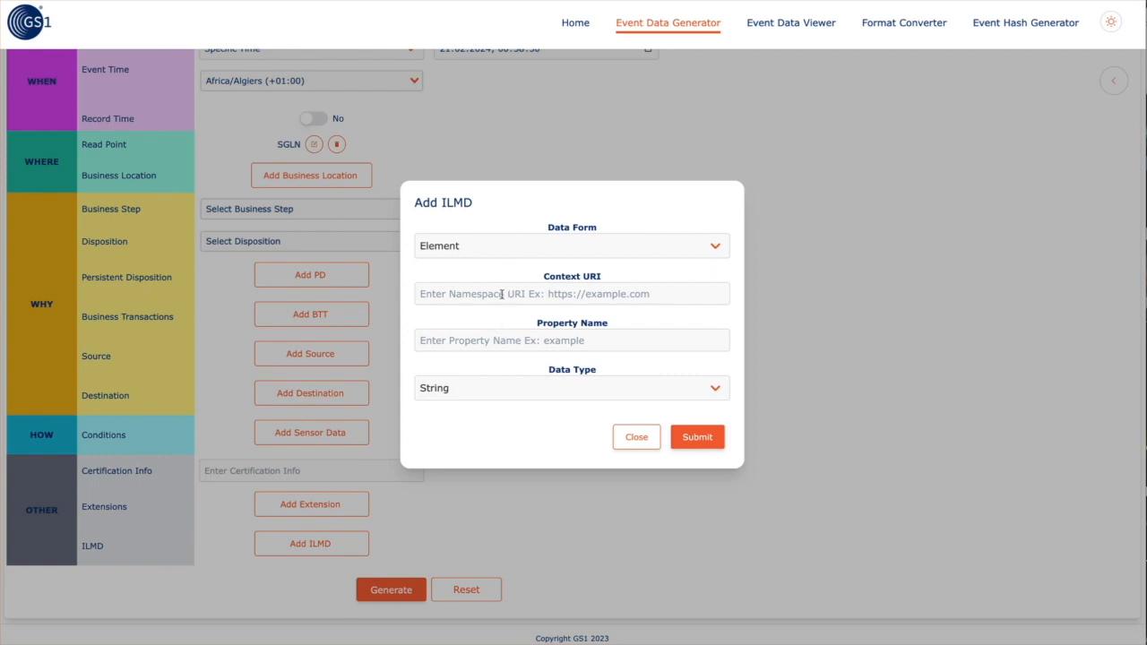
text(https:)
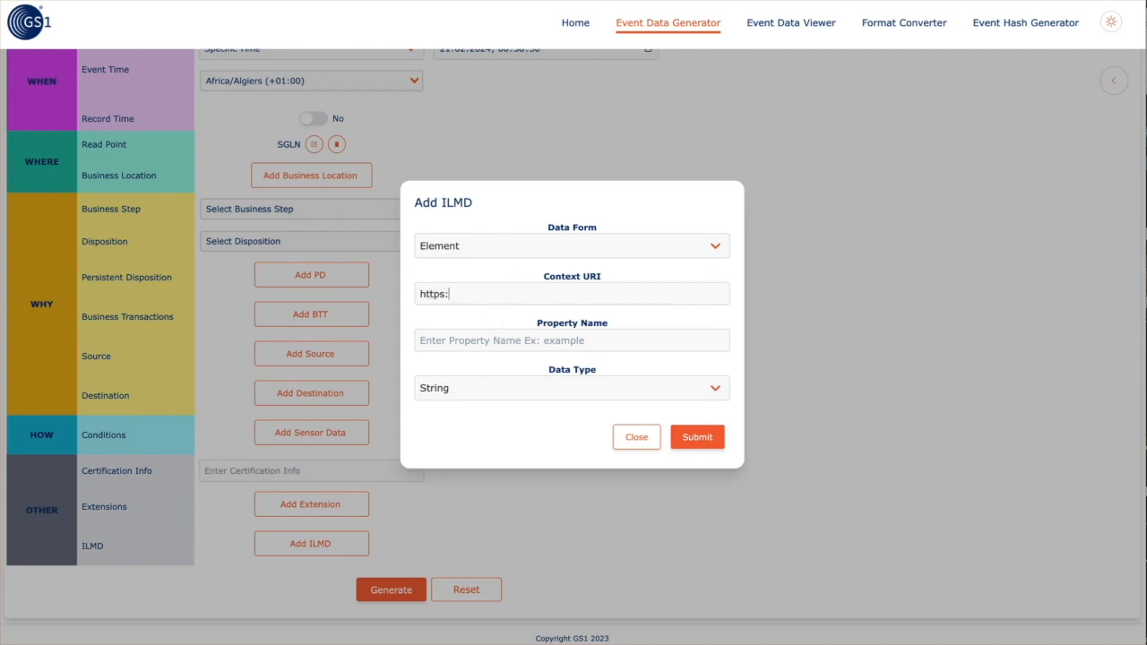
text(//exmaple)
text(mple.co)
text(m)
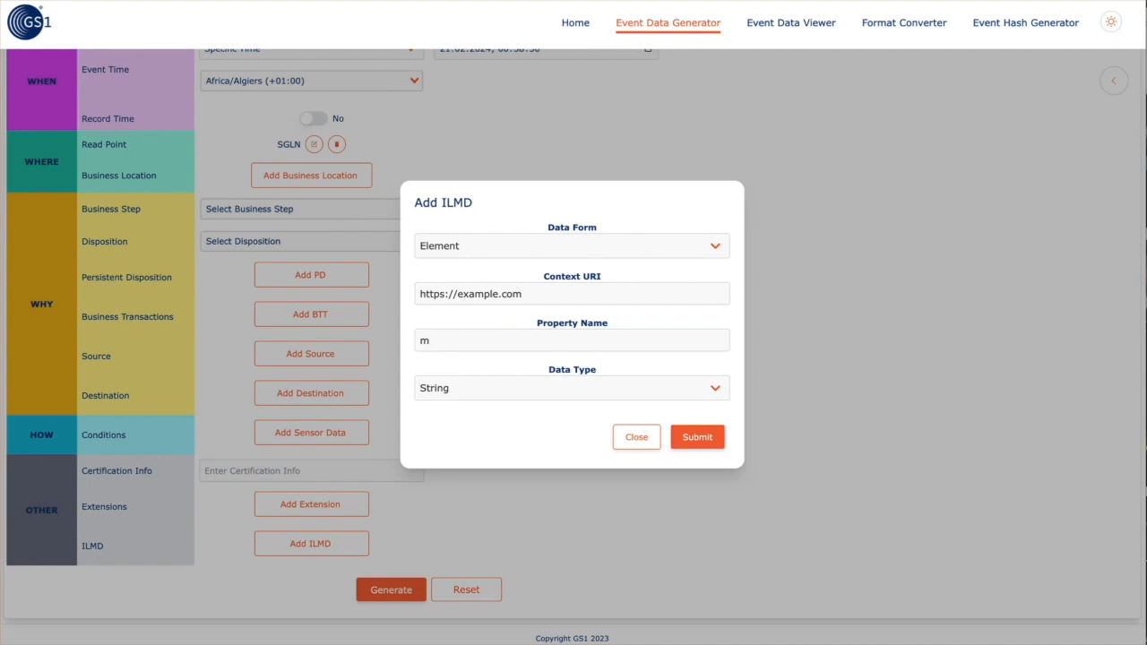
text(easurement)
key(ctrl+a)
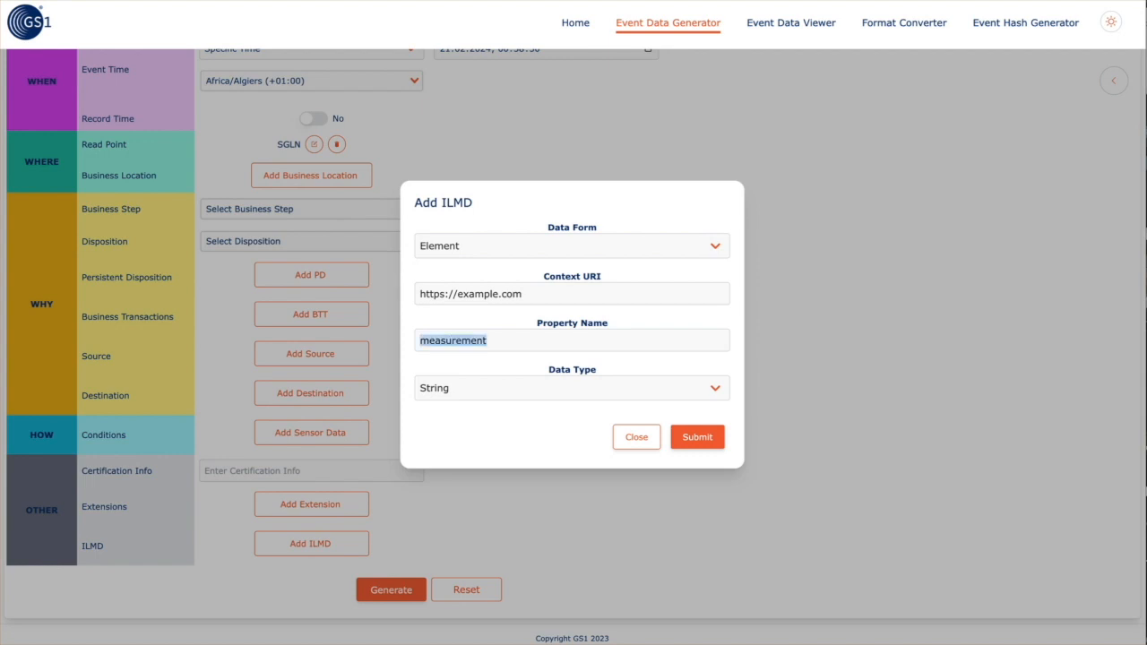
text(eartag)
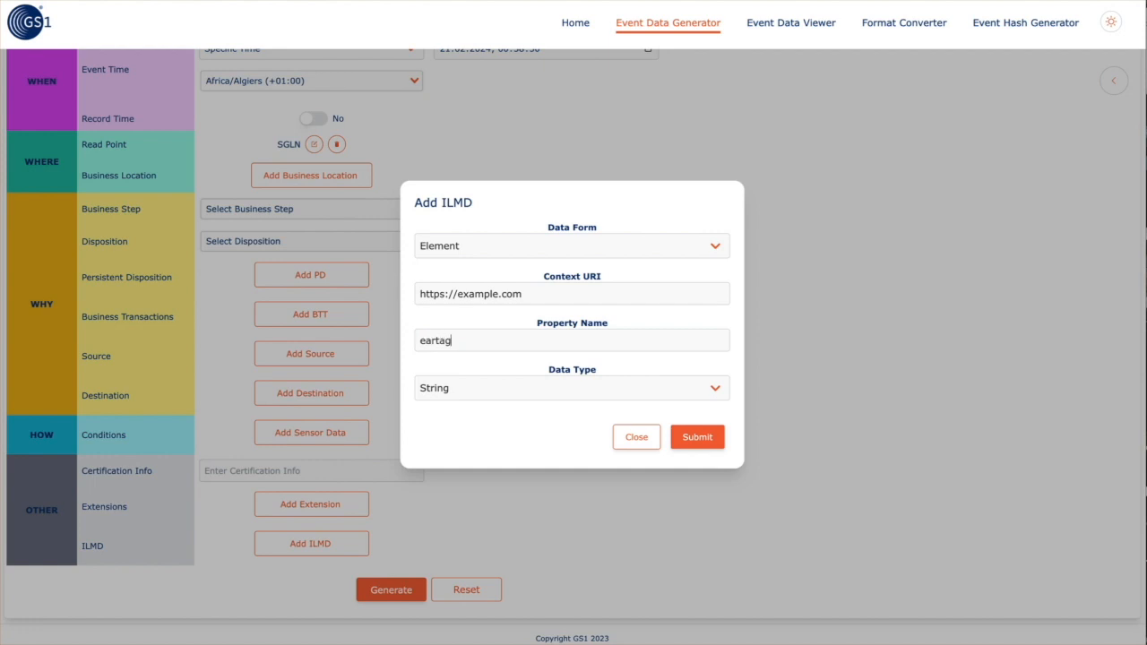
click(695, 439)
click(329, 574)
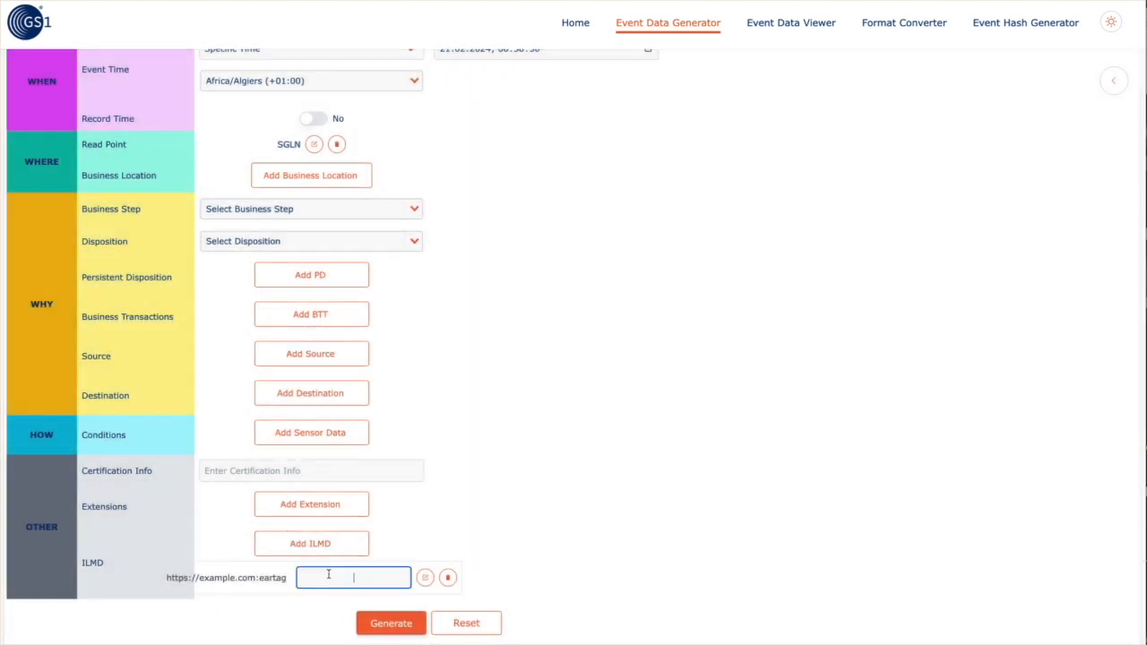
text(2323233DD)
Generate the 10 events with ILMD data, view them as JSON, and open the first event's details
click(381, 623)
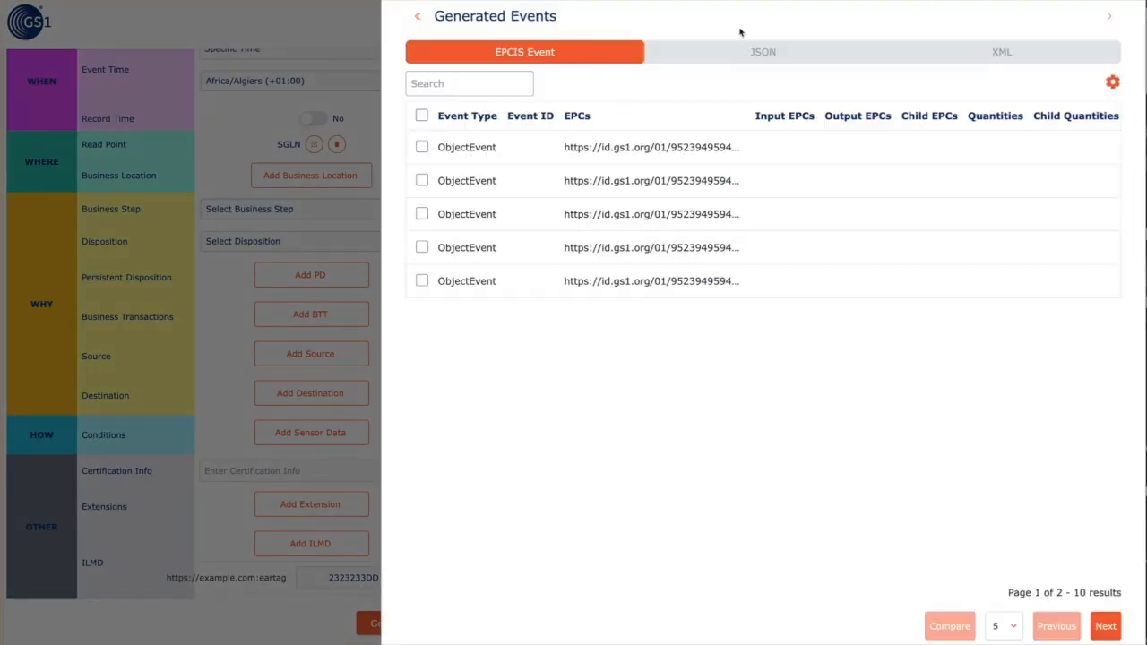
click(756, 54)
scroll(621, 357, down, 3)
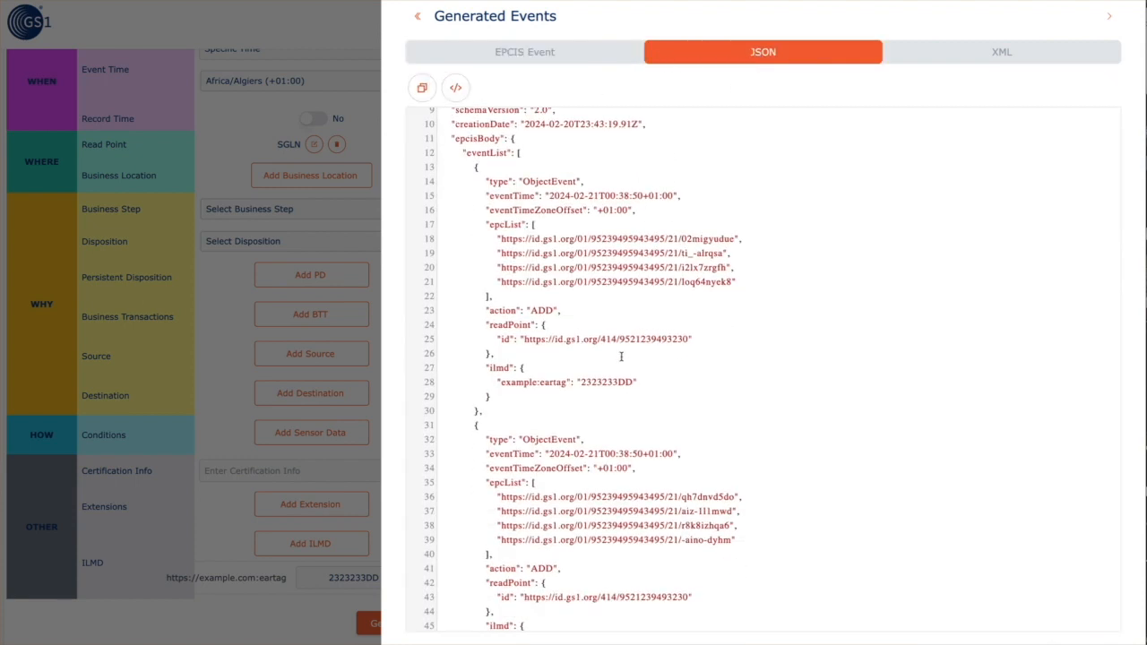
scroll(621, 357, up, 3)
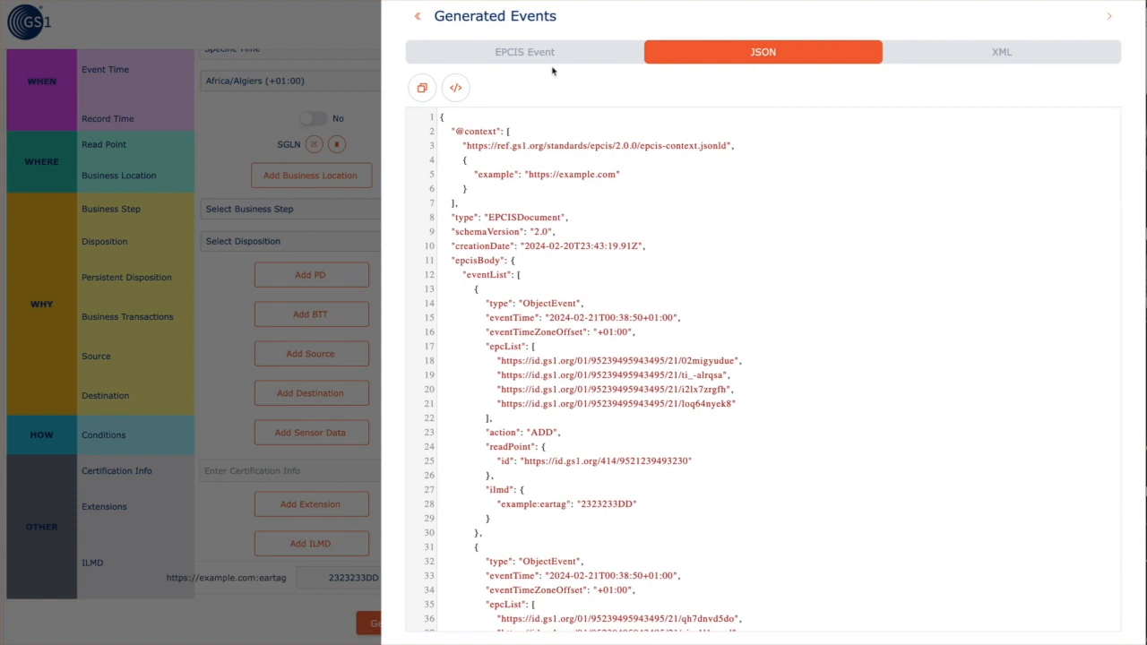
click(550, 52)
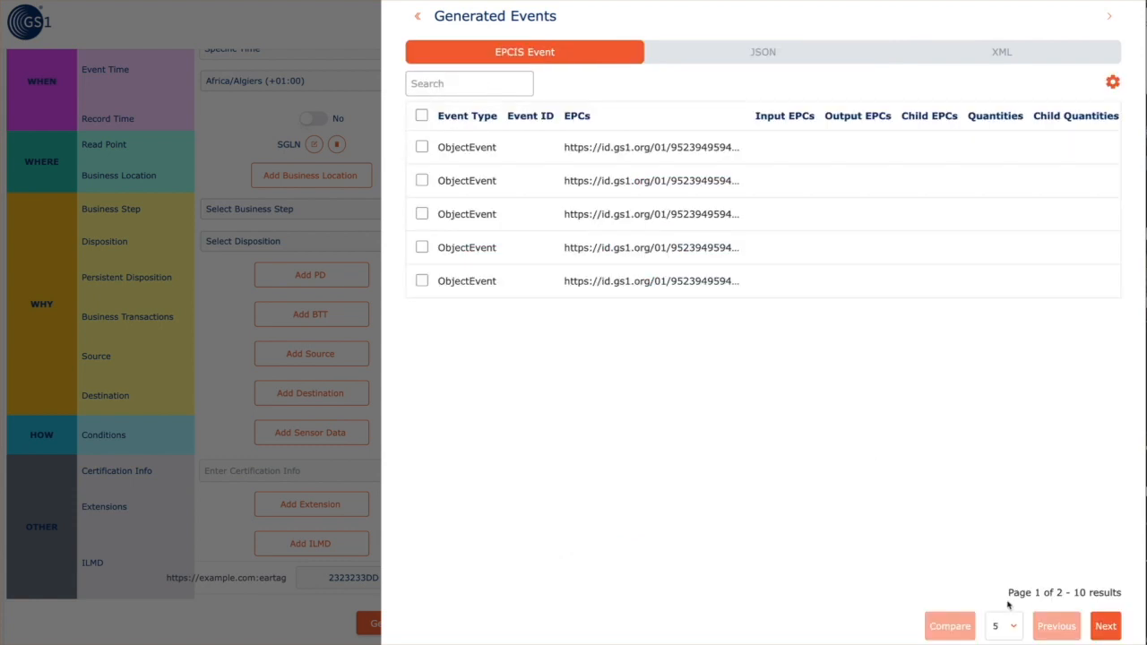
click(491, 89)
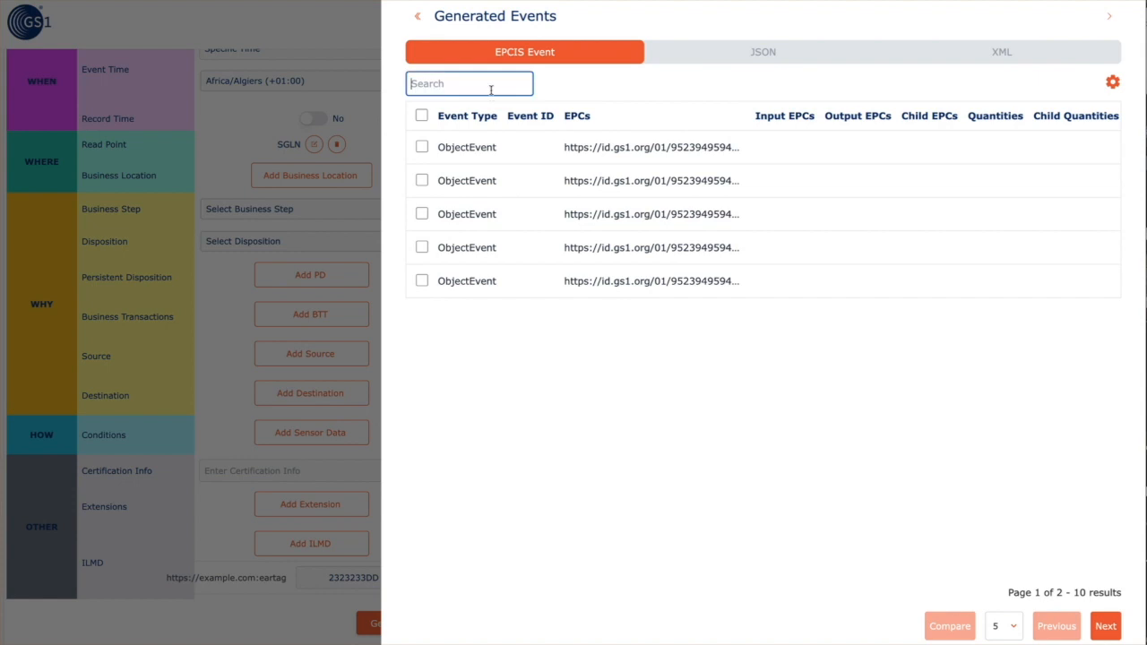
click(651, 157)
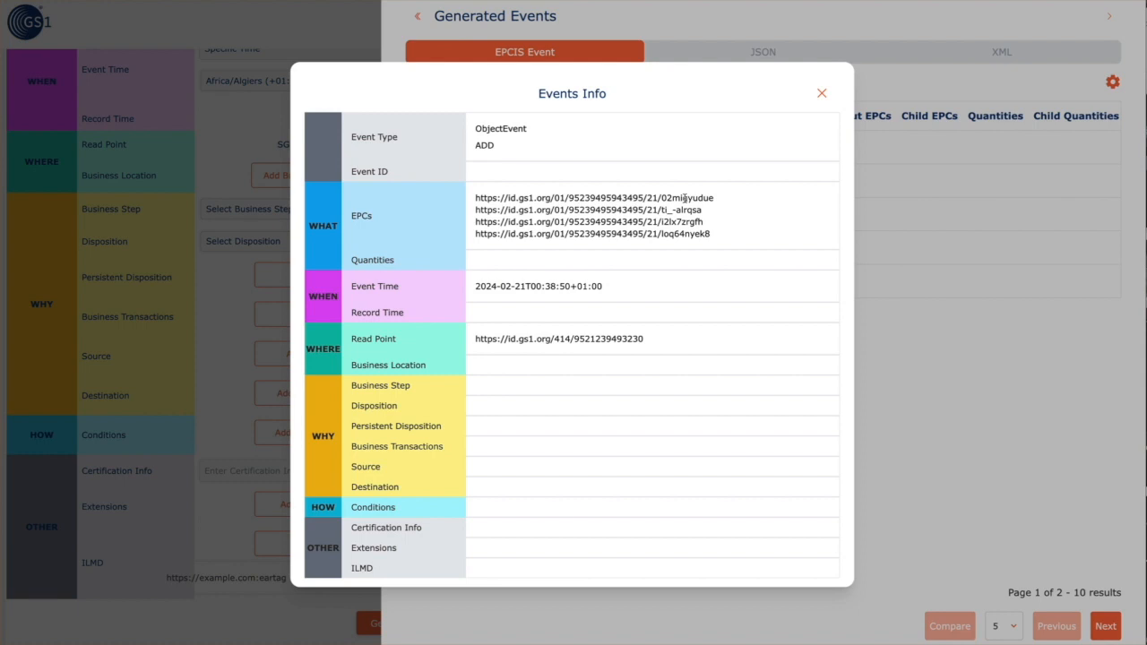
click(822, 93)
Filter the events by typing 'mi', 'gs' and 'm' in Search, clearing each to restore all events
click(500, 81)
text(mig)
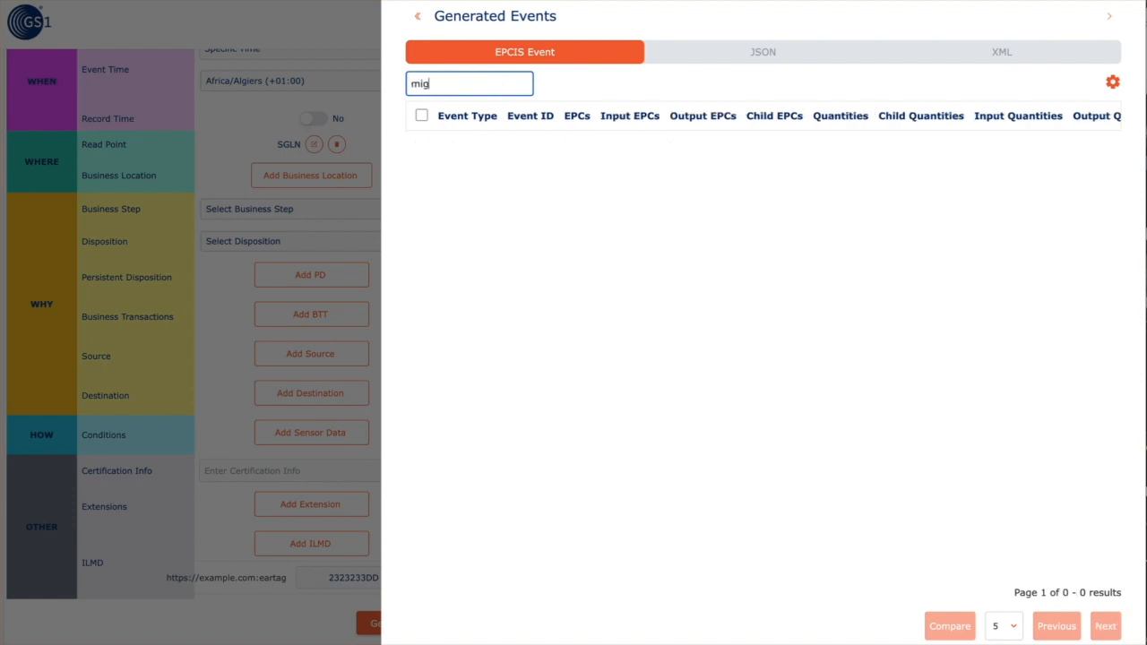
click(689, 64)
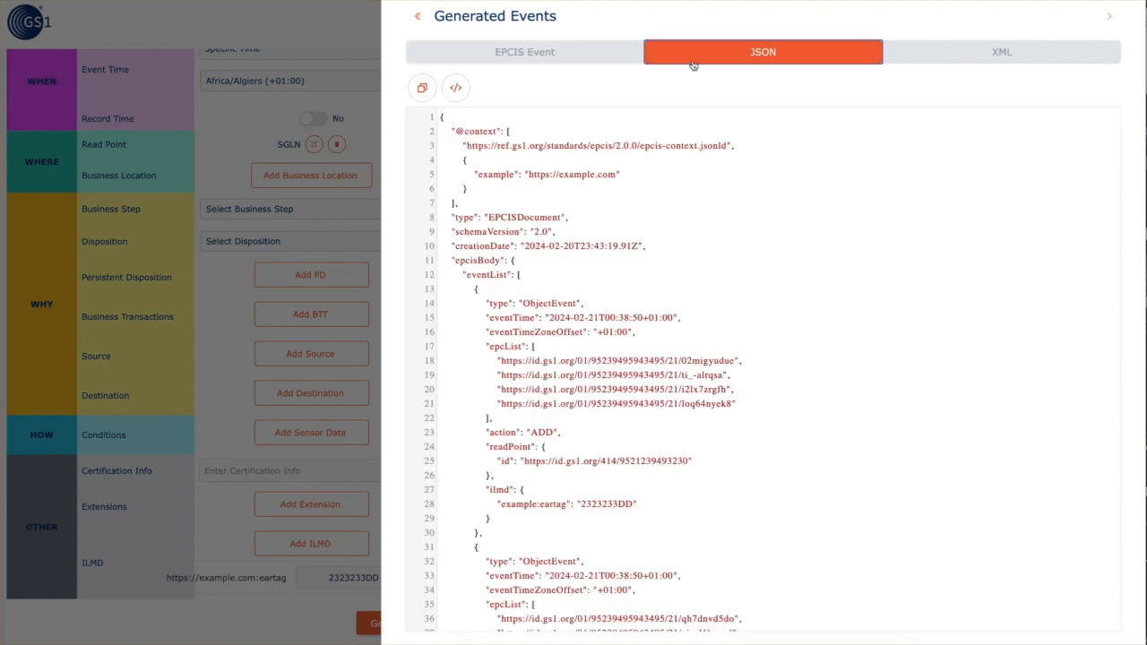
click(560, 56)
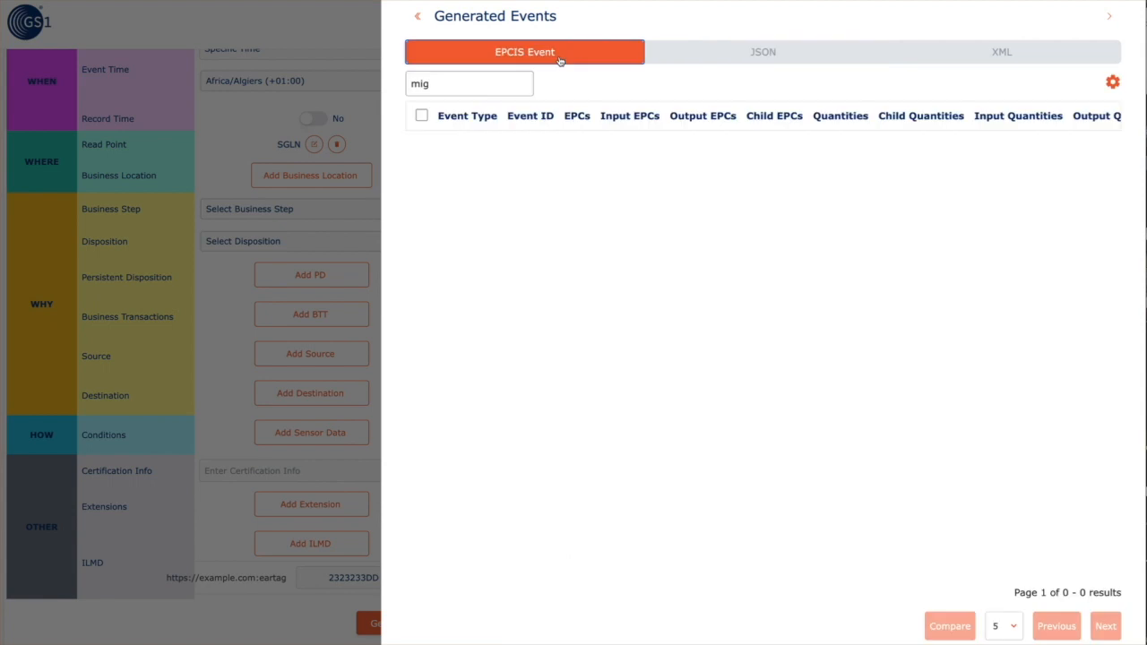
click(460, 87)
key(BackSpace)
key(BackSpace)
key(BackSpace)
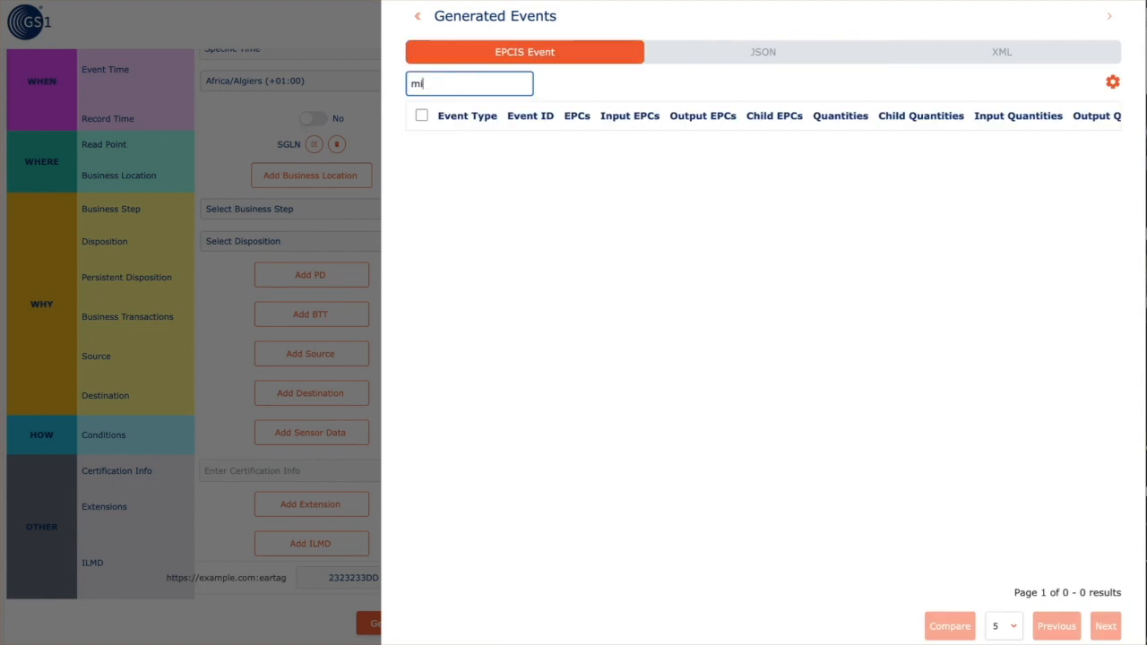
text(gs1)
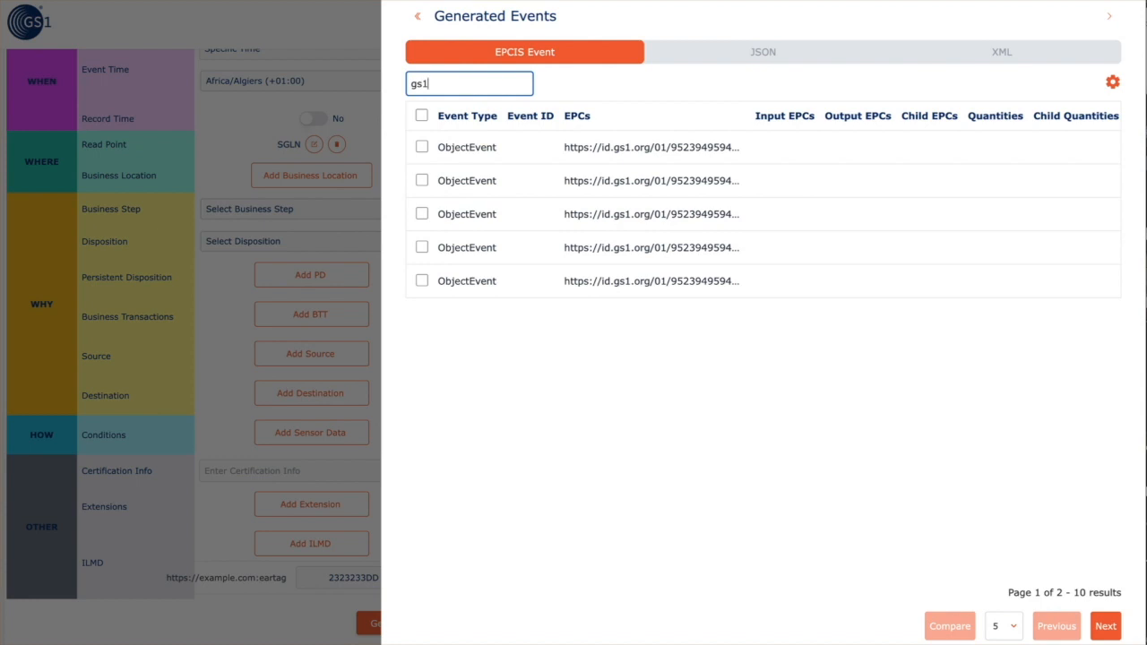
key(BackSpace)
key(BackSpace)
text(m)
key(BackSpace)
Select all listed events, compare them, and try searching by the copied read-point location number
click(421, 115)
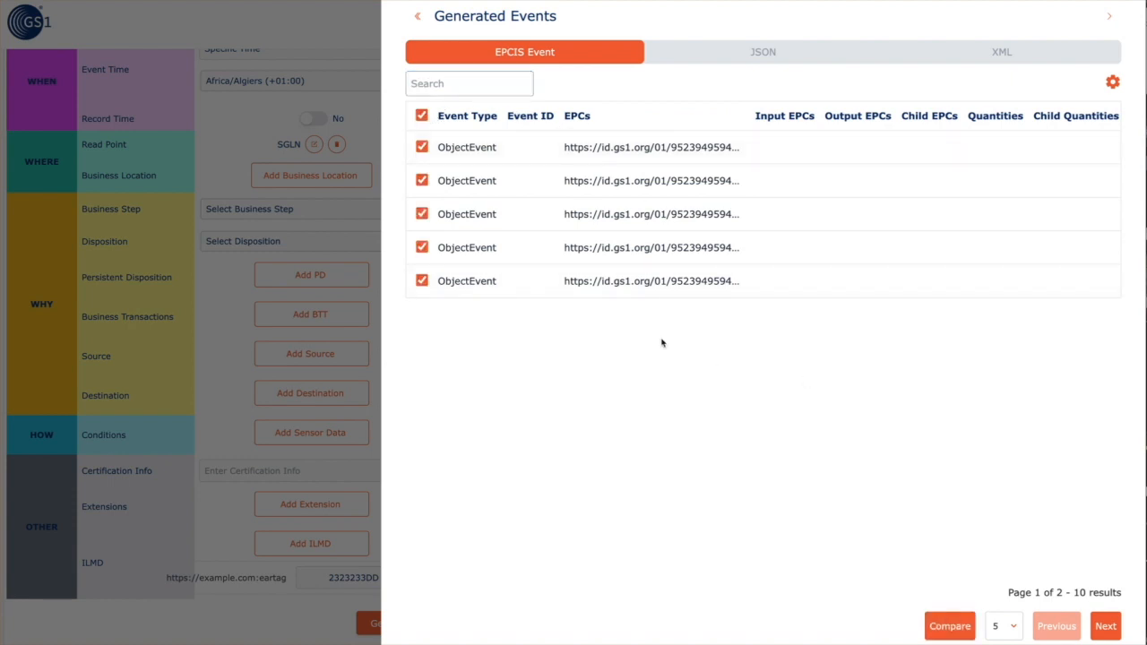
click(948, 626)
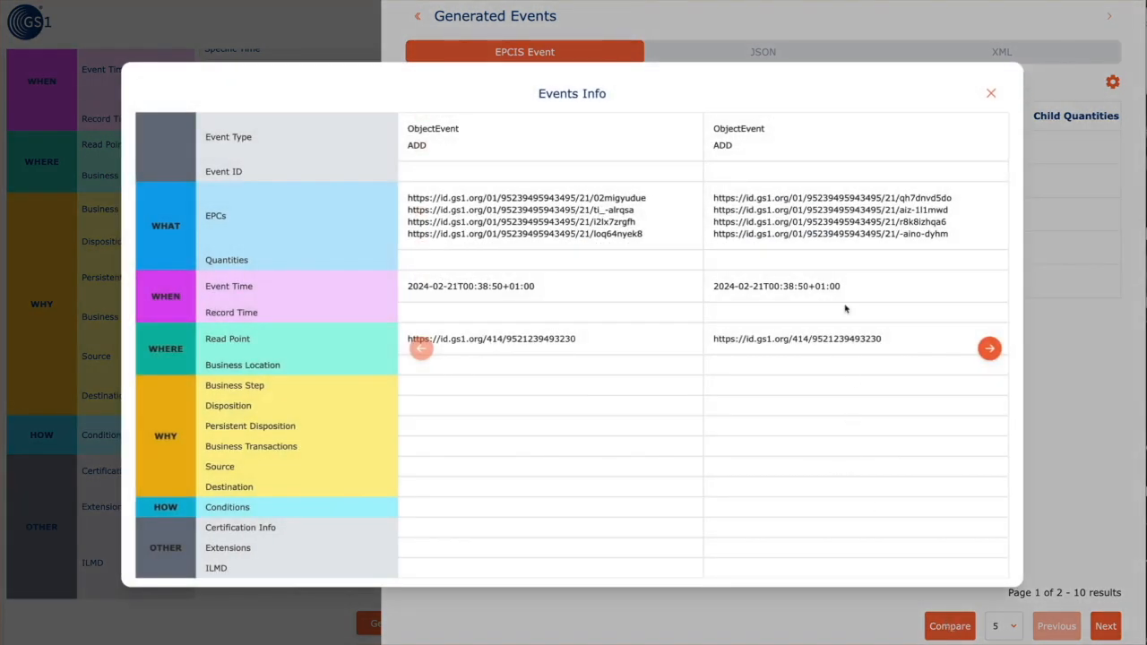
double_click(835, 340)
key(super+c)
click(991, 94)
click(438, 86)
key(super+v)
key(super+a)
key(BackSpace)
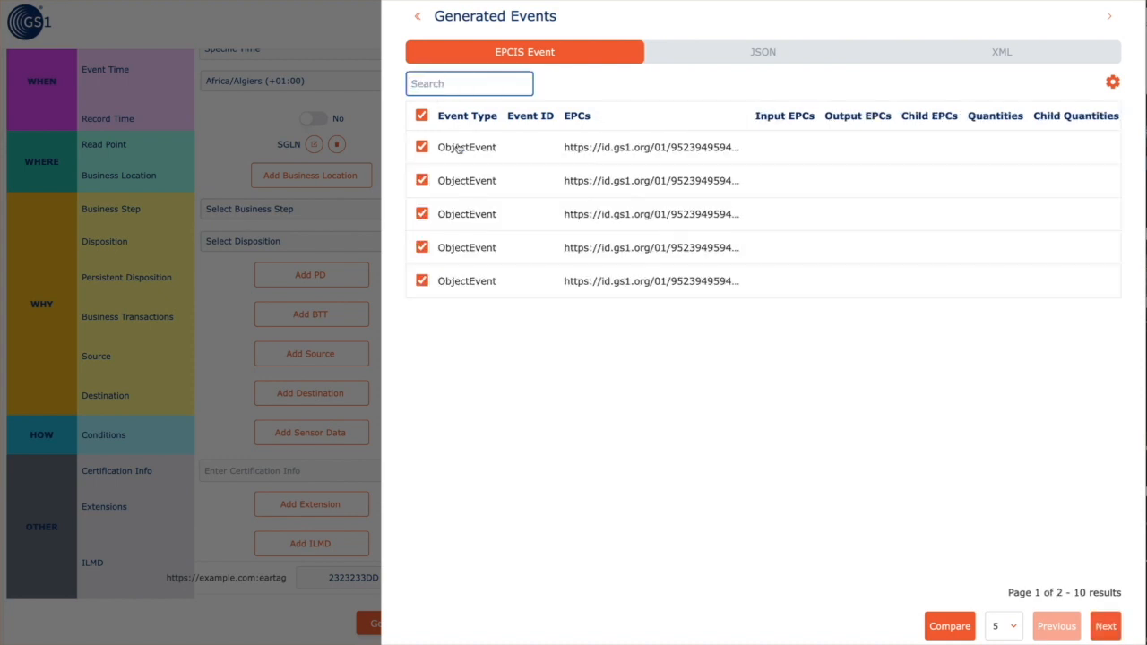
Compare the selected events again and scroll through their details before dismissing
click(940, 626)
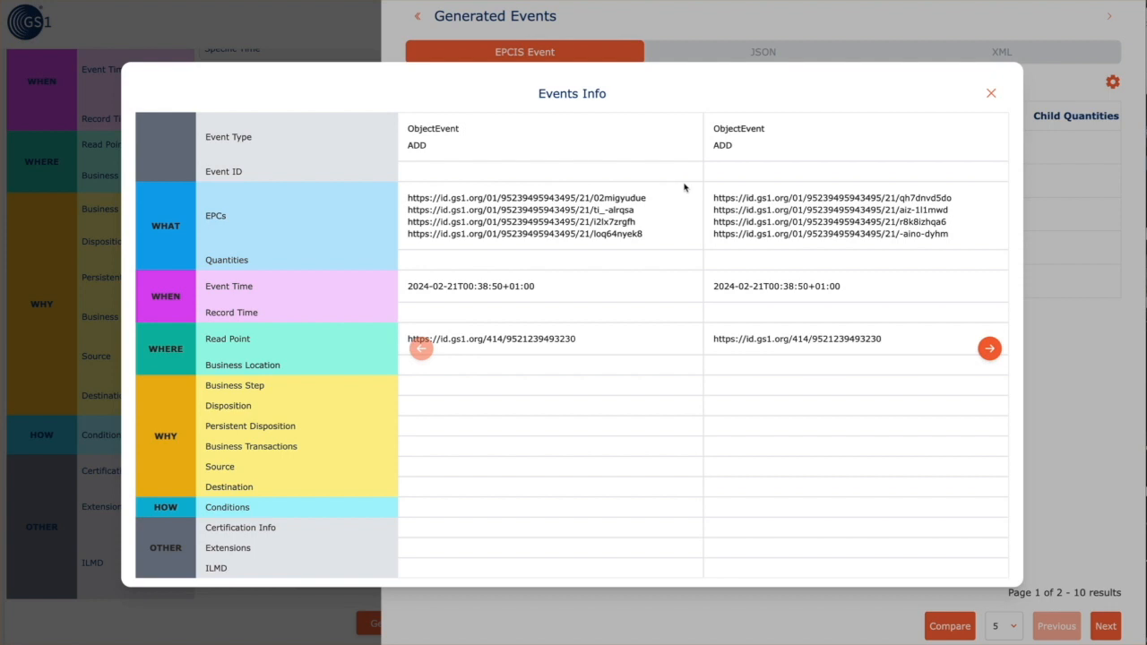
scroll(750, 205, down, 1)
scroll(751, 205, up, 1)
scroll(646, 582, down, 1)
click(578, 559)
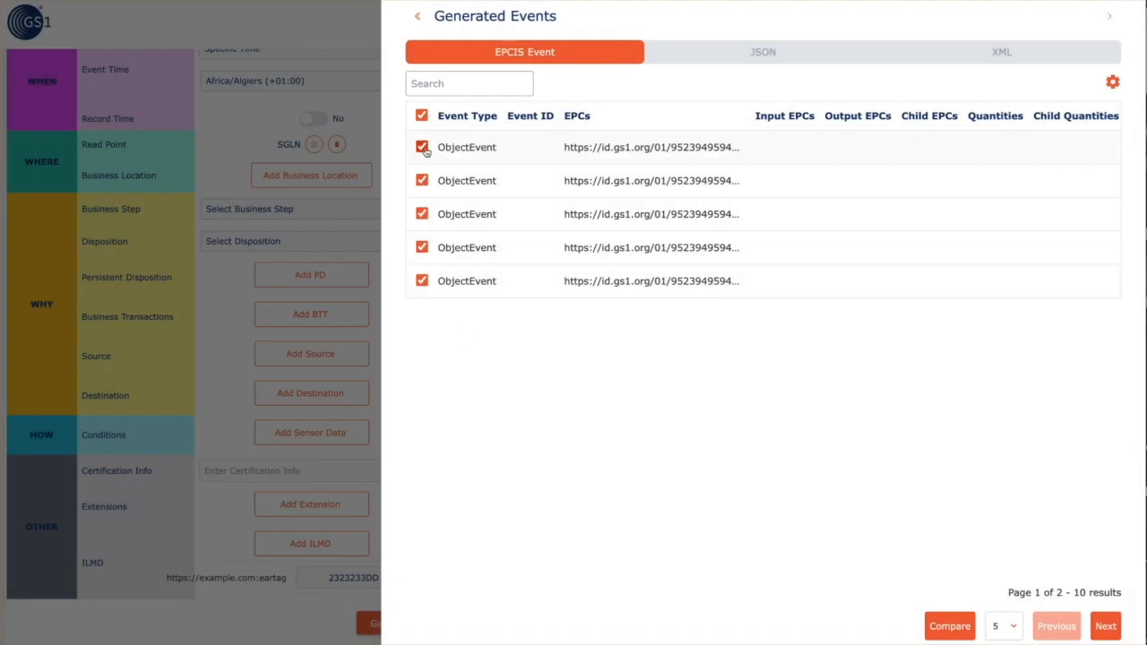
Reopen the comparison and step through every compared event with the right arrow, then close it
click(951, 626)
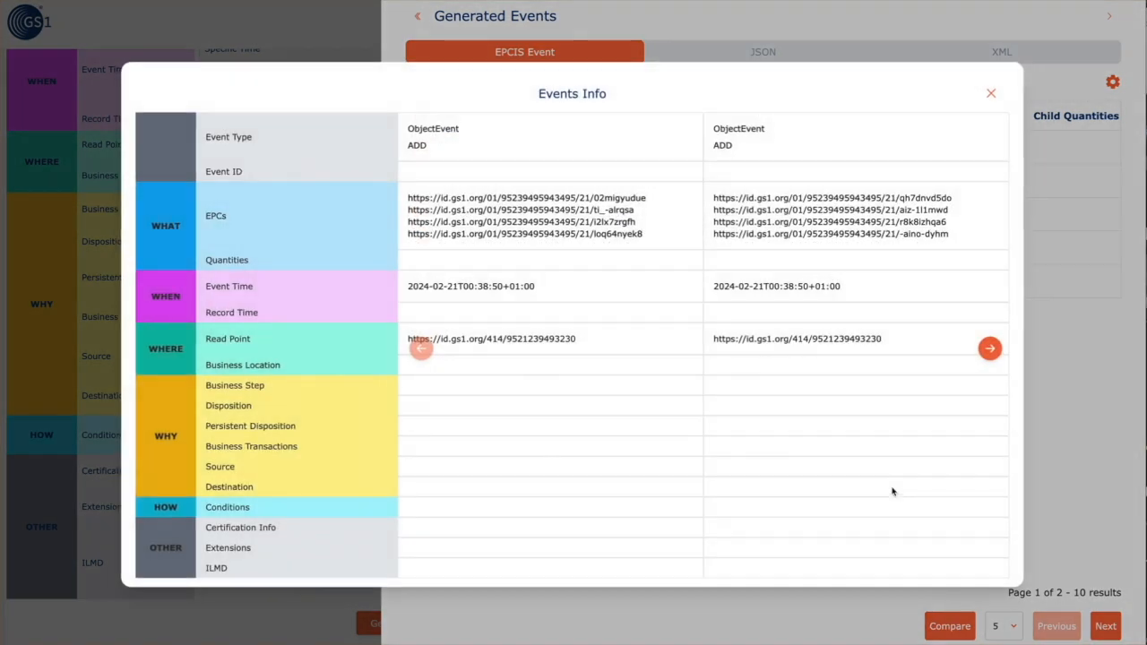
click(990, 349)
click(991, 349)
click(991, 349)
click(990, 350)
click(991, 350)
click(991, 349)
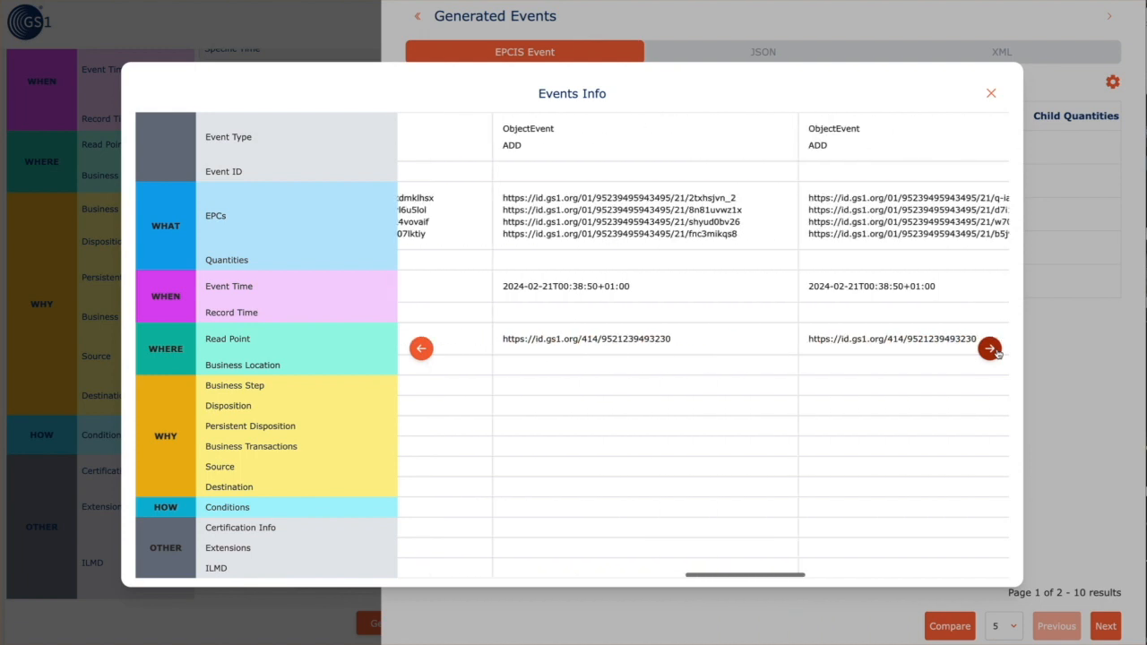
click(990, 350)
click(991, 350)
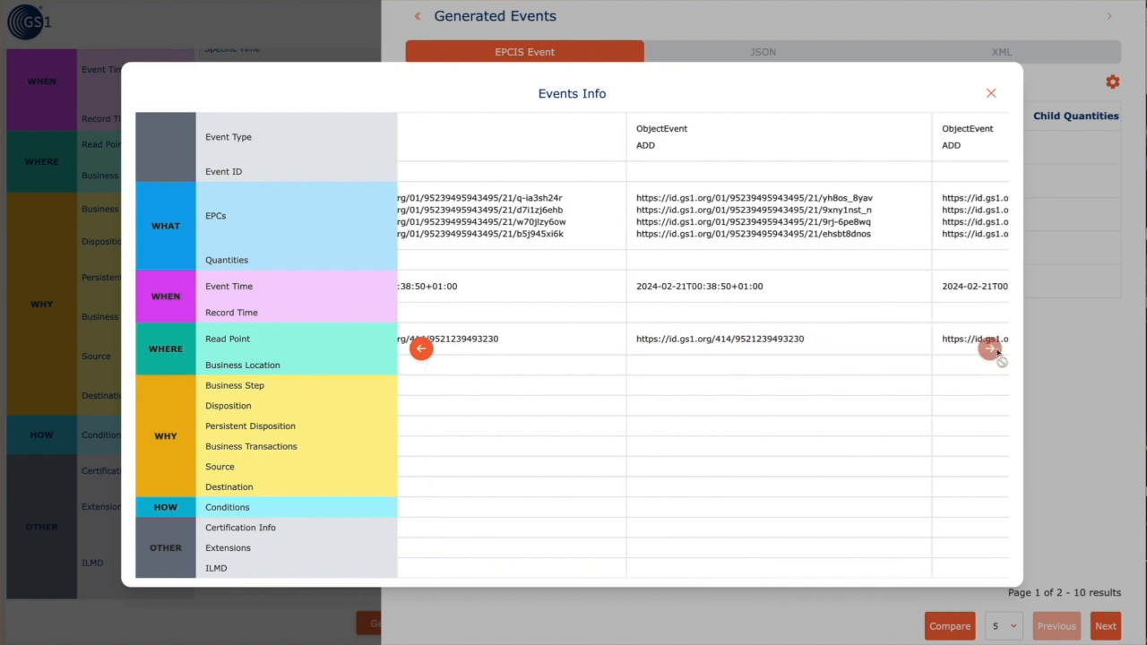
click(995, 91)
click(1004, 627)
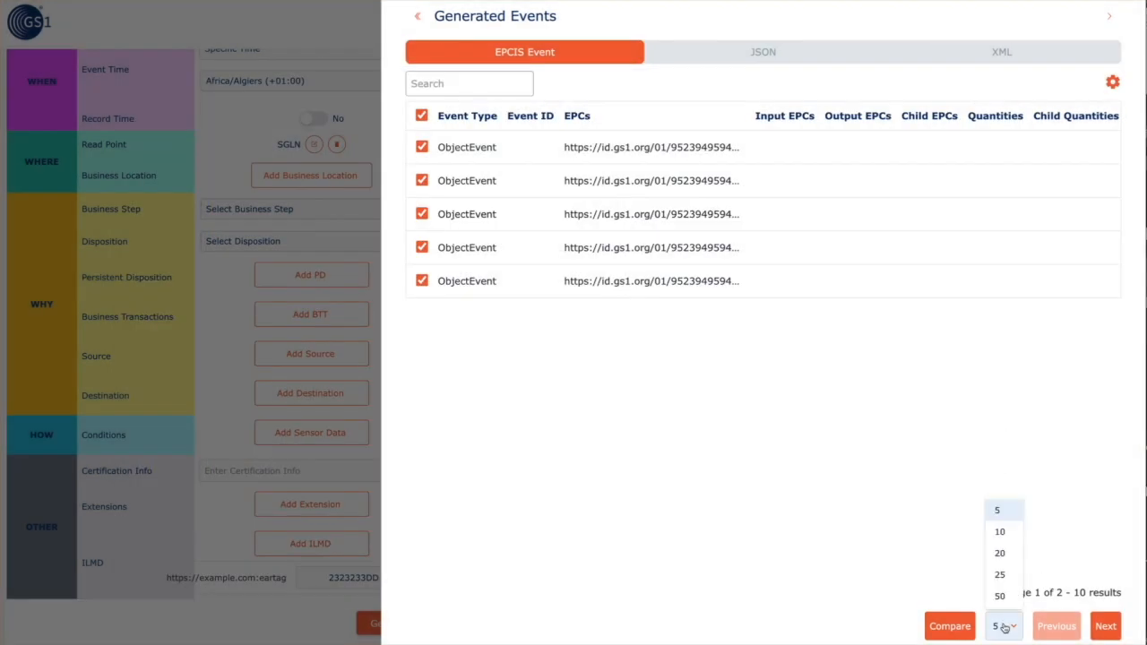
Show 10 events per page and step through the comparison of all ten events
click(1004, 532)
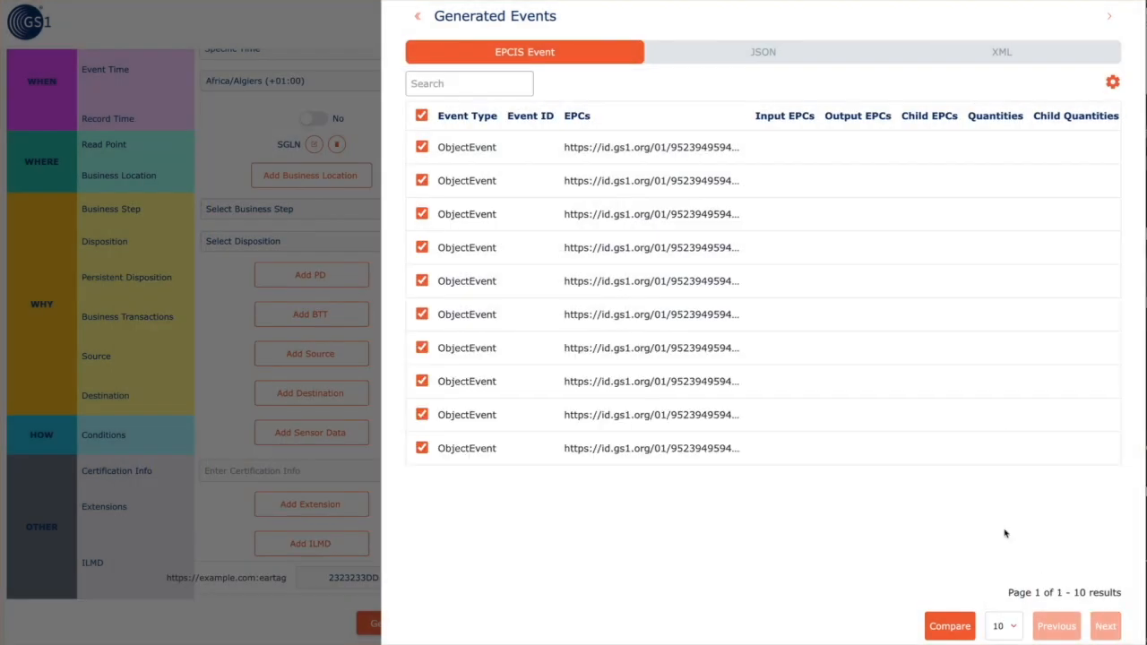
click(952, 631)
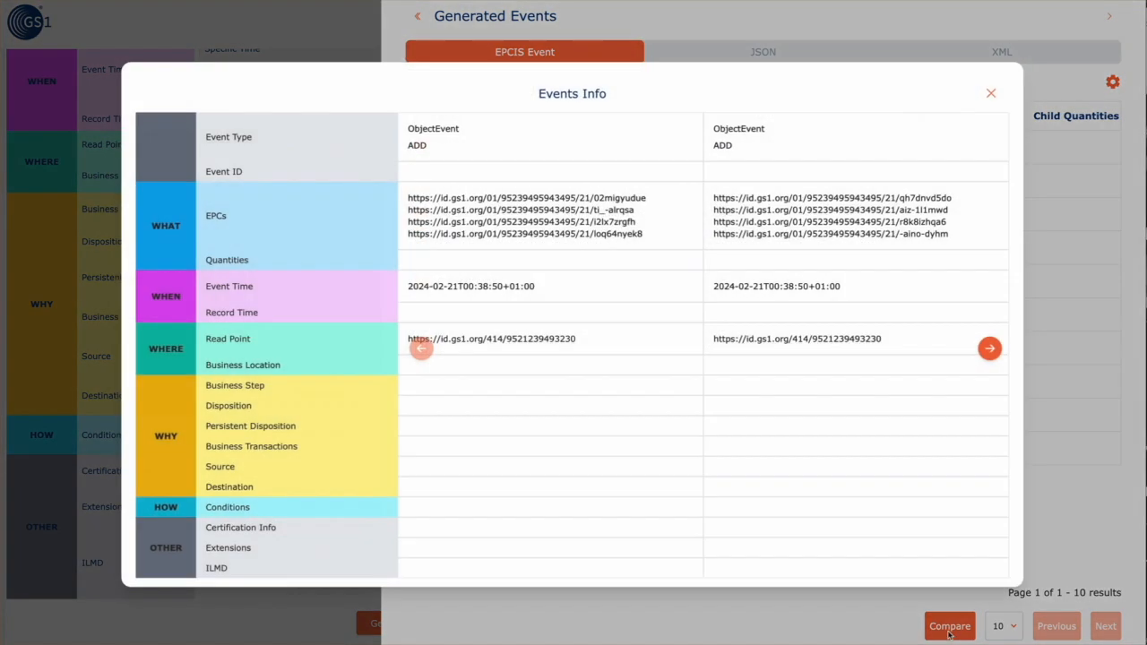
click(990, 349)
click(989, 355)
click(989, 355)
click(990, 355)
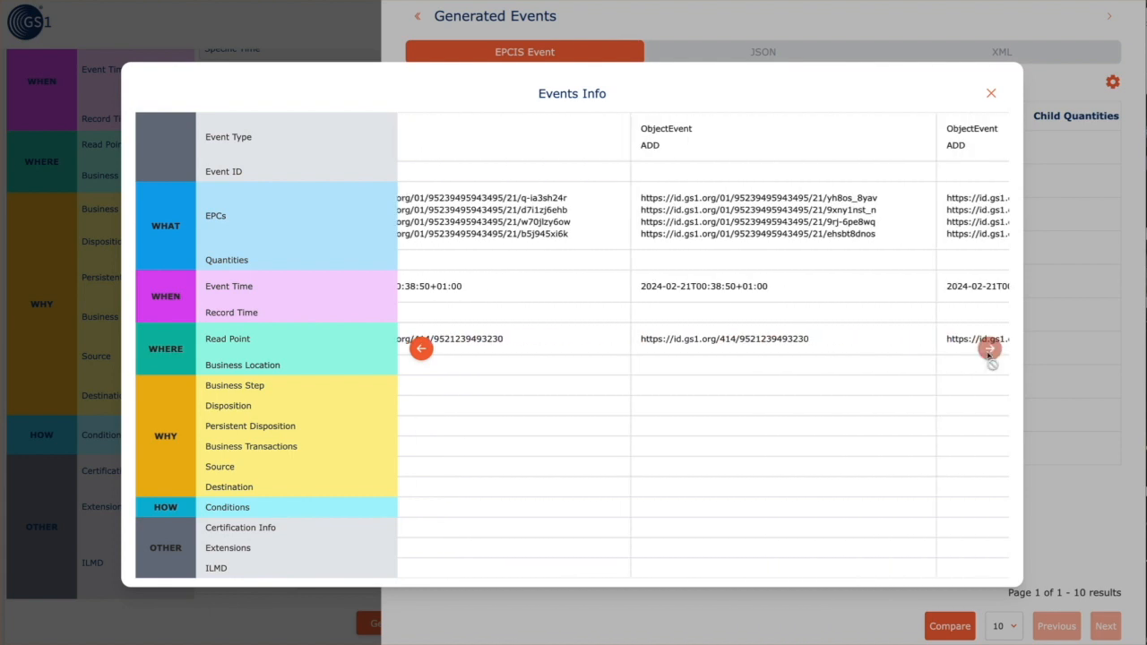
Close the event comparison and collapse the Generated Events panel
scroll(829, 468, right, 3)
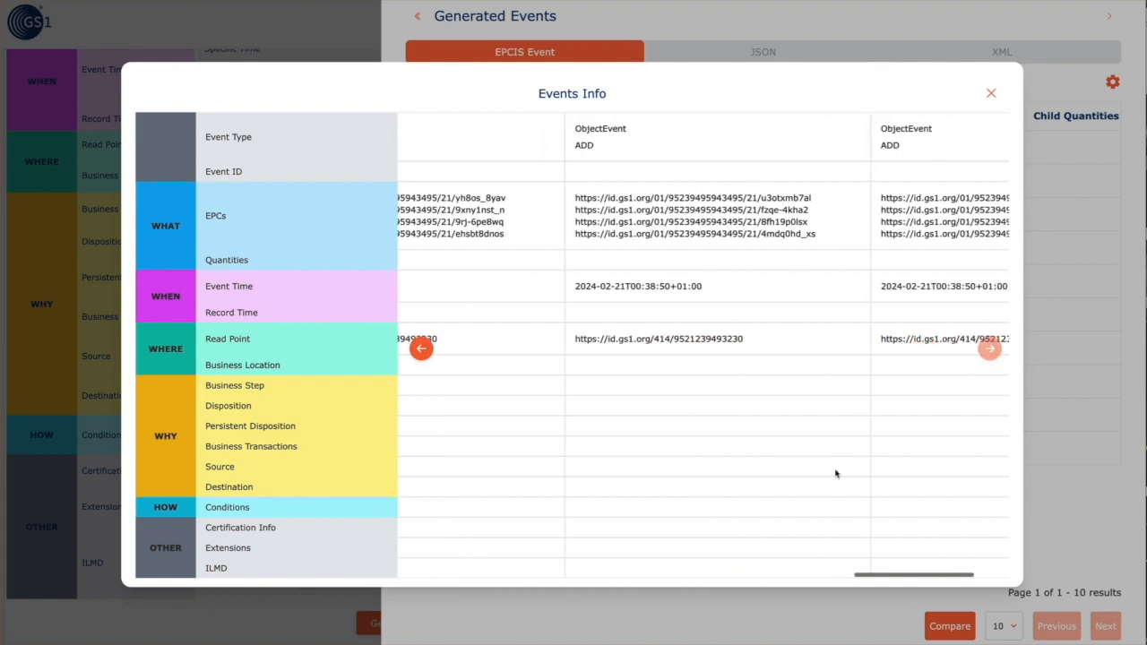
scroll(836, 473, left, 10)
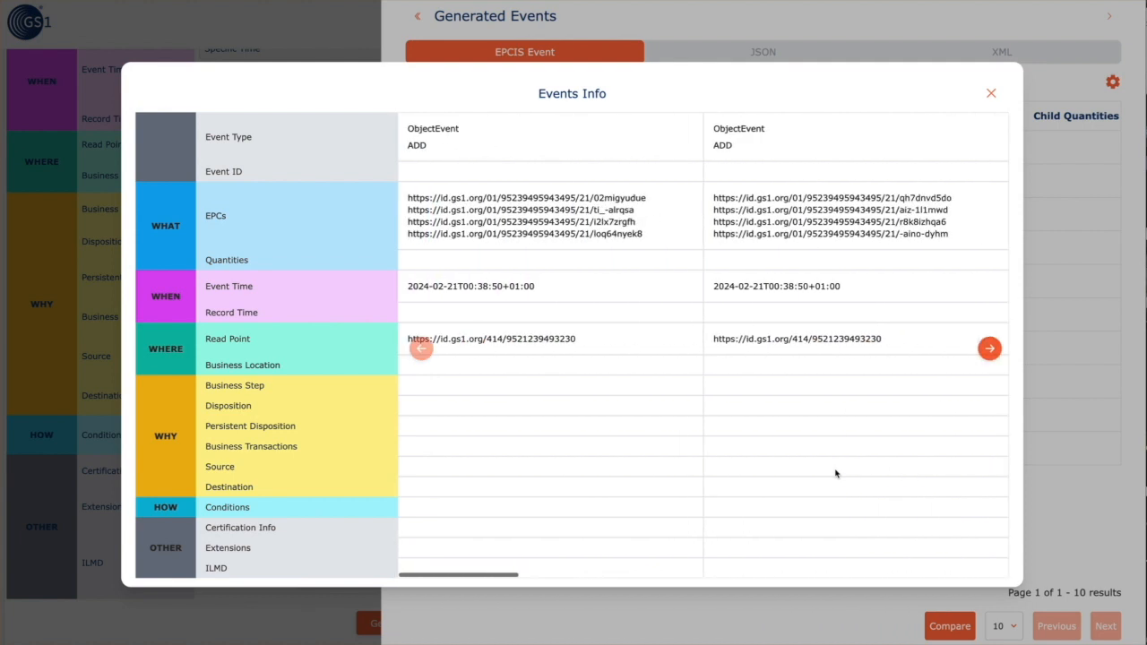
click(991, 94)
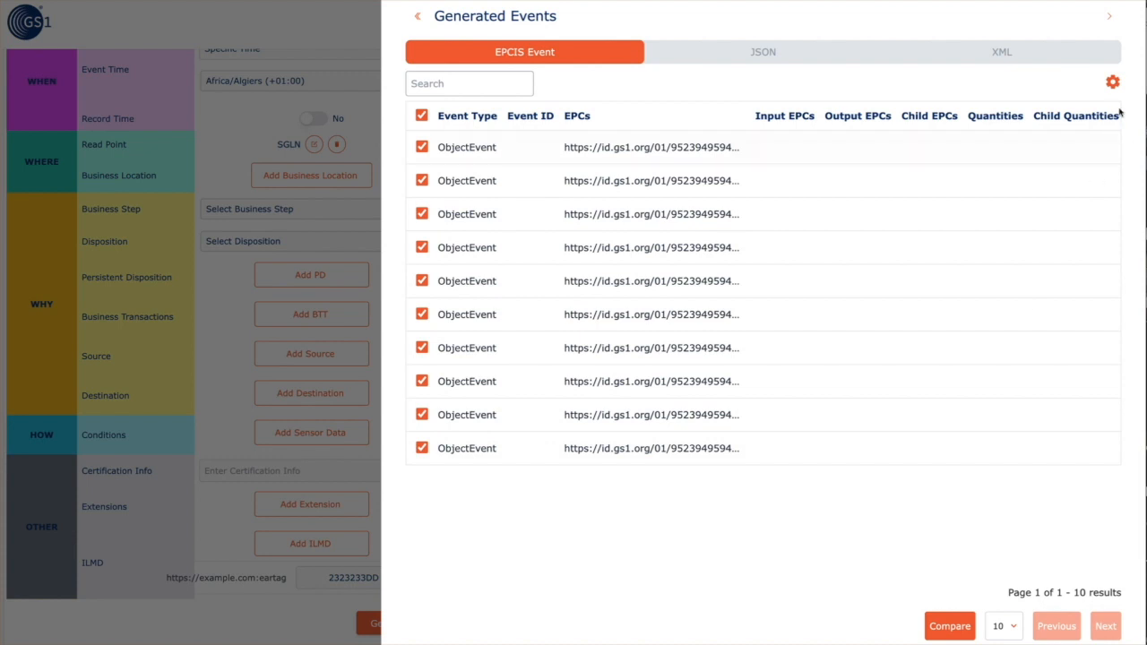
click(1109, 16)
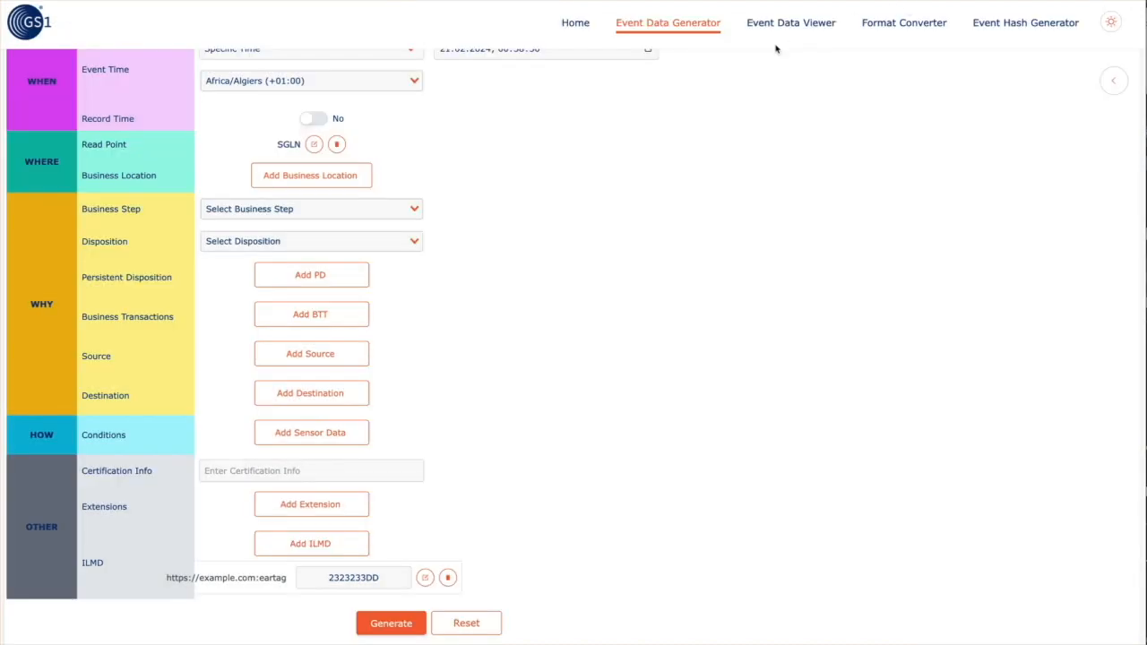
Regenerate the events, select the whole JSON output, then view the XML output
click(392, 625)
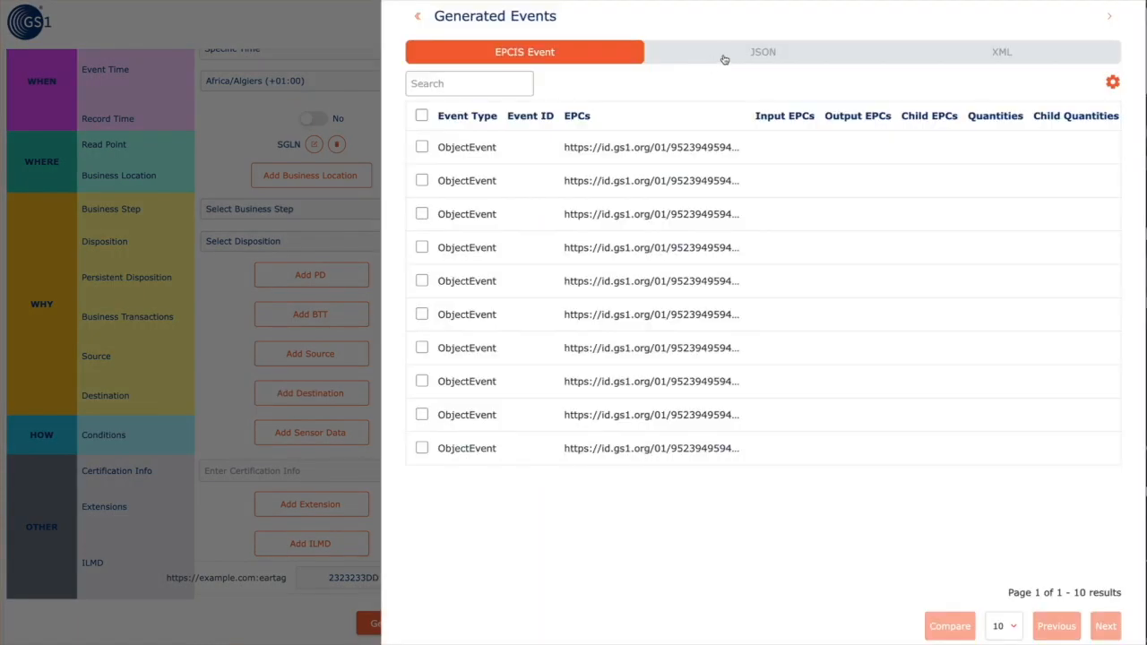
click(725, 57)
click(642, 230)
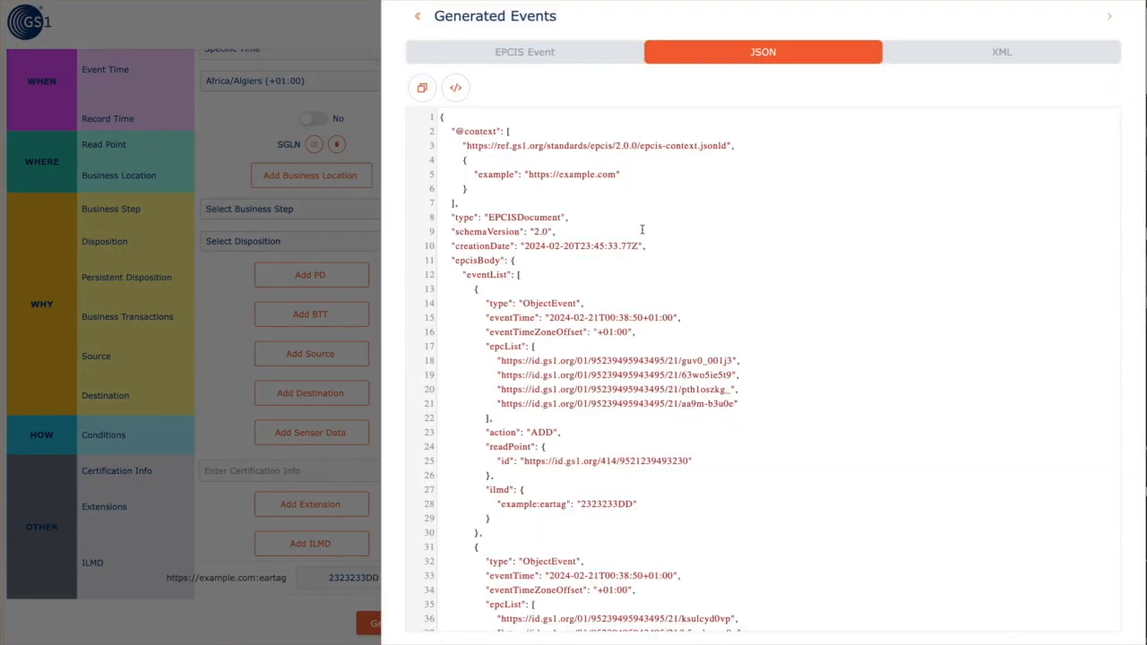
key(ctrl+a)
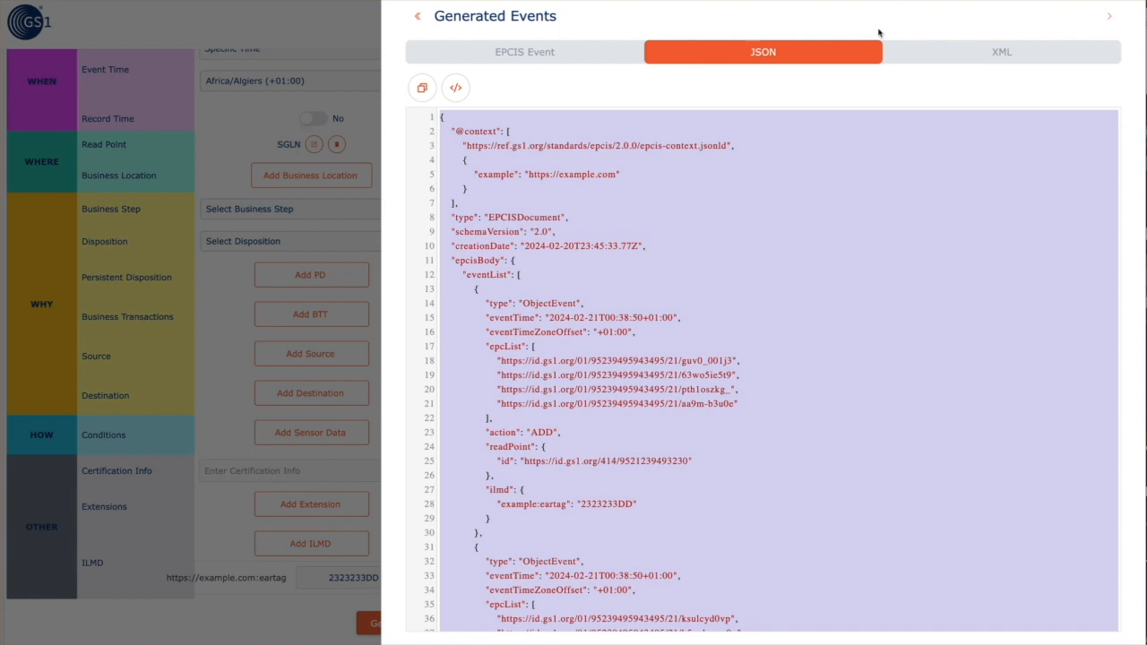
click(1009, 59)
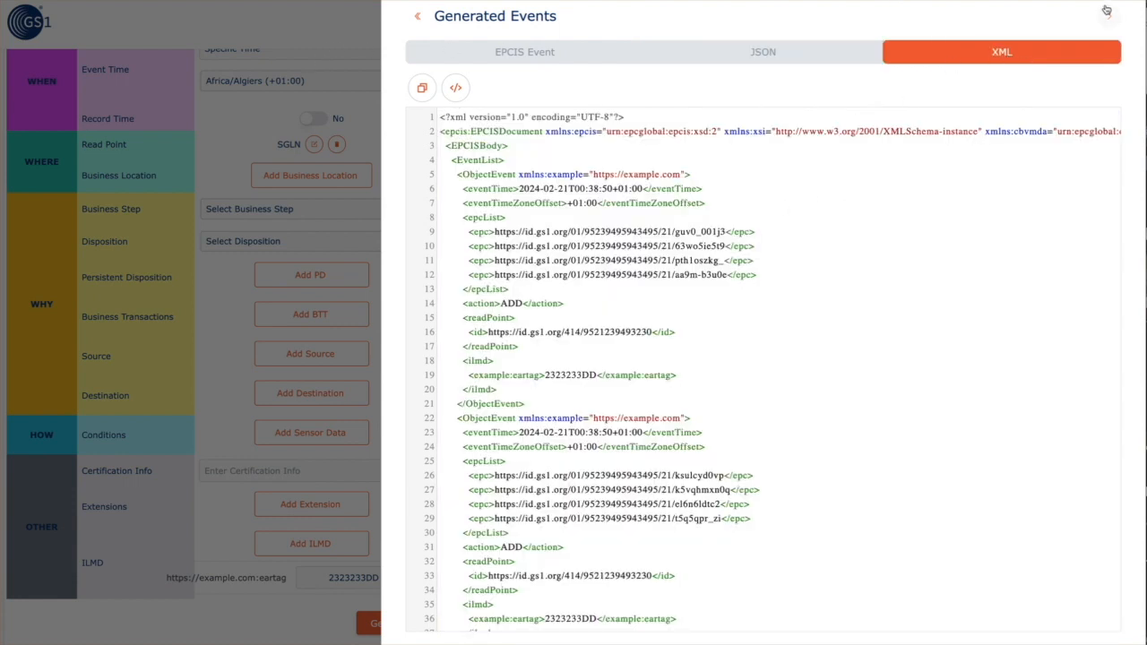
drag(642, 231, 738, 231)
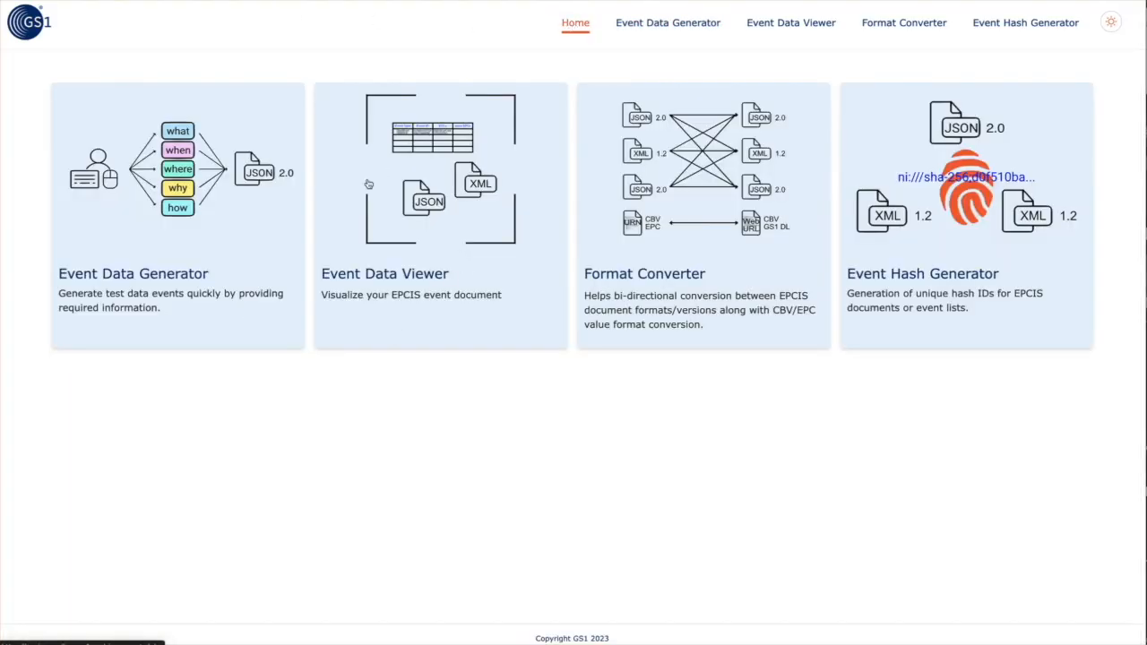
Open the Event Data Viewer and paste the copied EPCIS JSON document
click(450, 216)
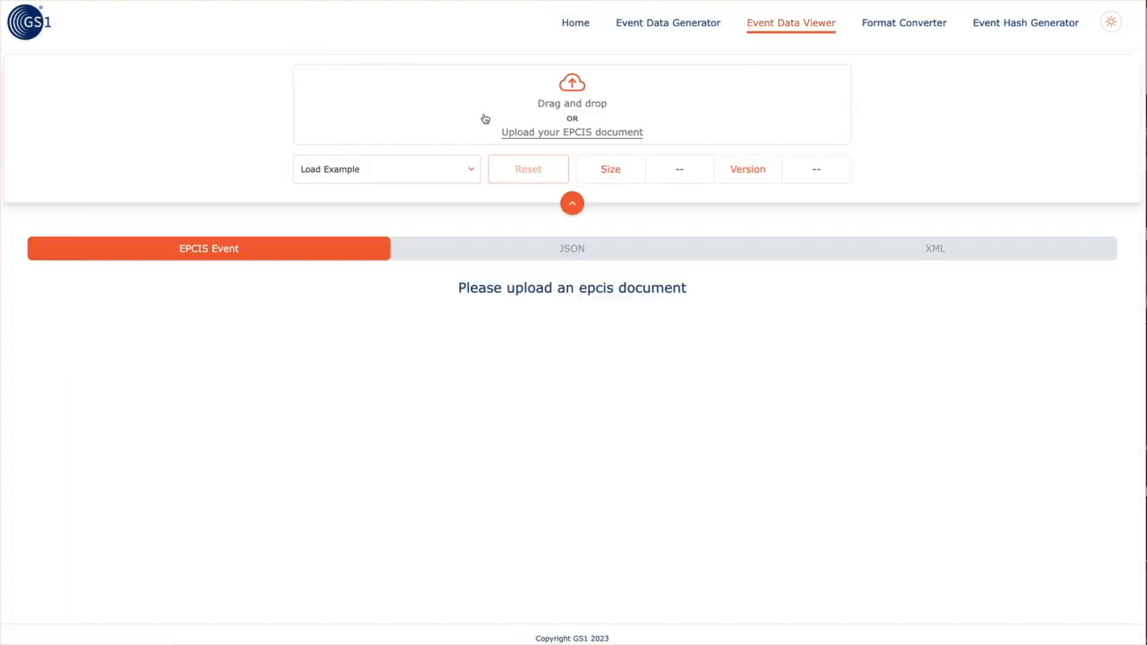
click(547, 256)
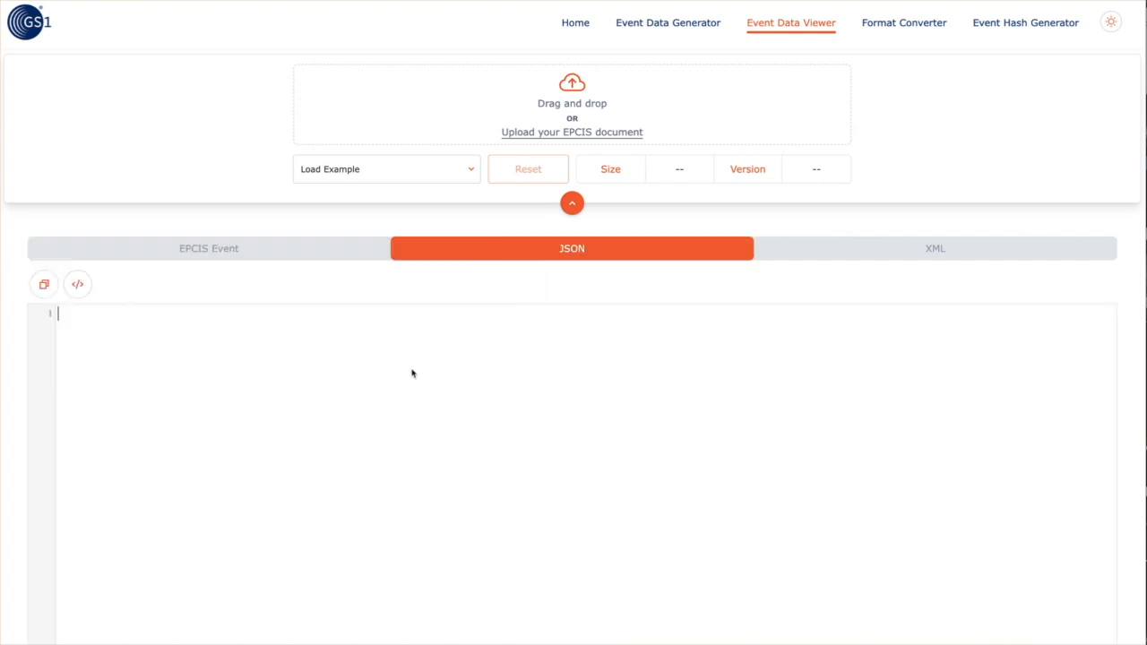
key(super+v)
scroll(426, 385, up, 3)
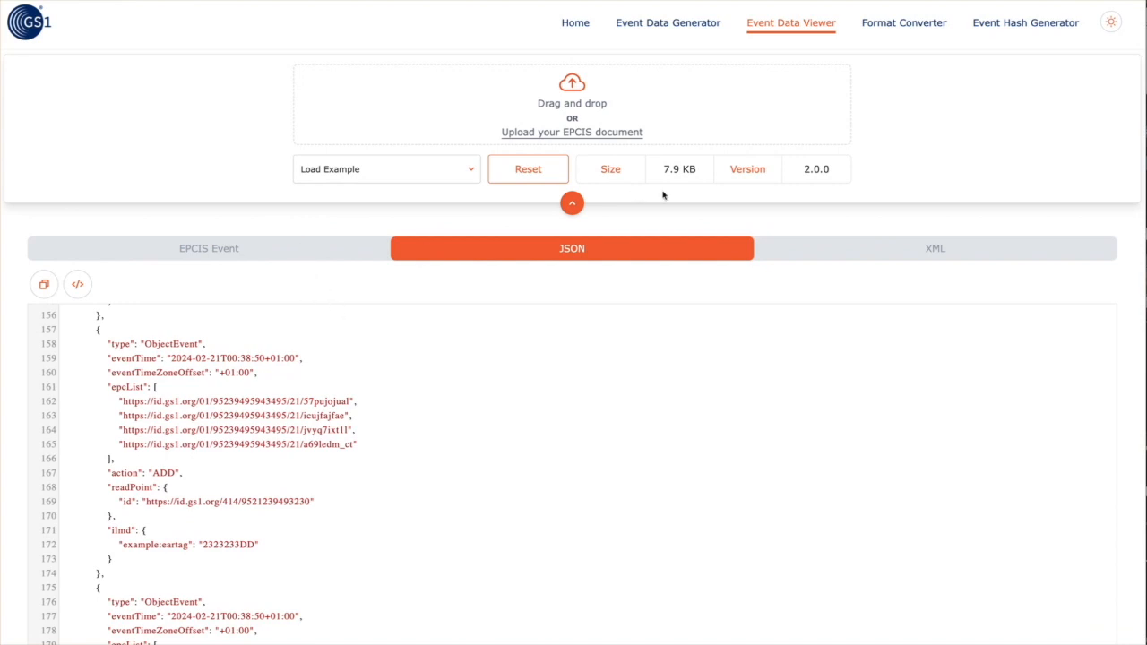
Browse the events as a table at 10, then 25 rows per page, briefly checking JSON
click(350, 251)
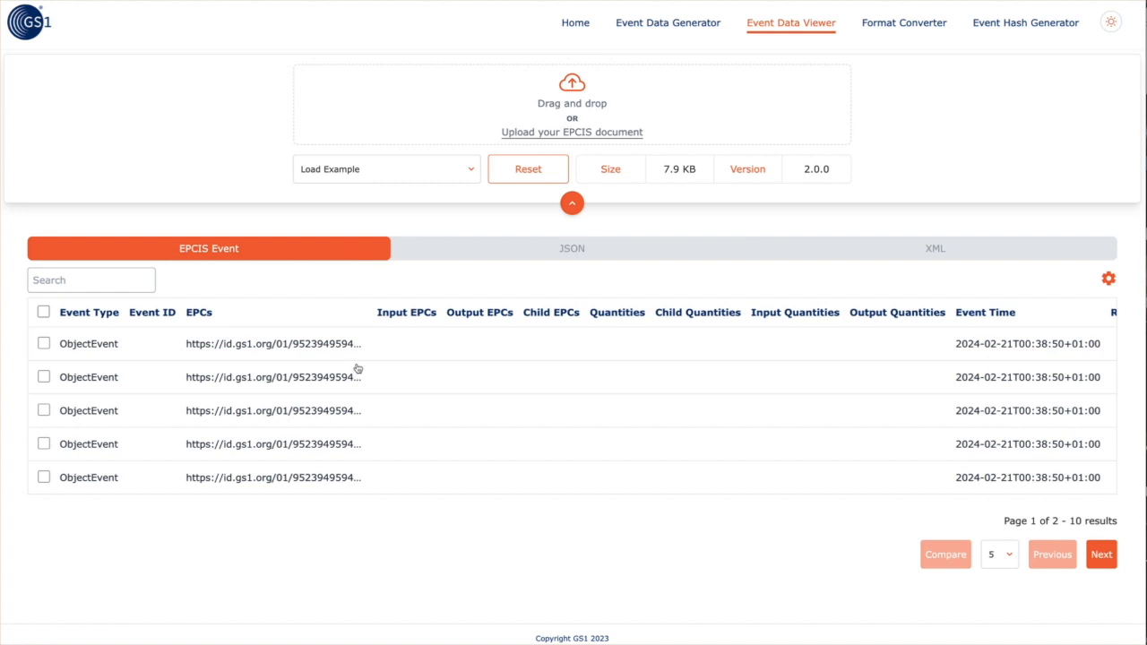
click(1000, 554)
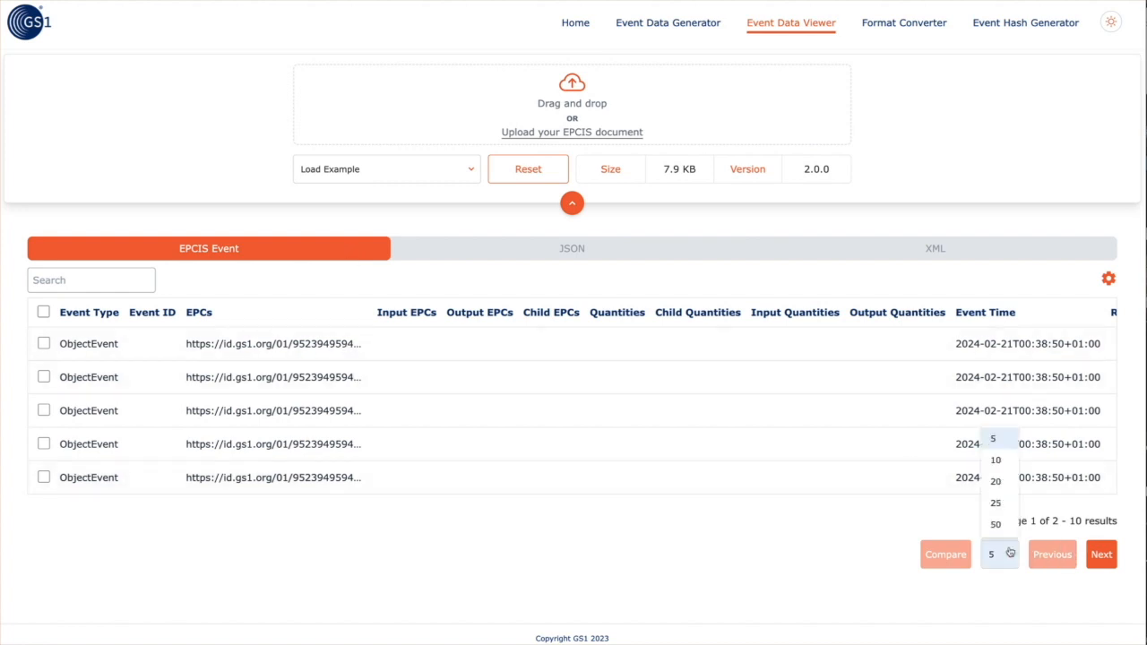
click(996, 459)
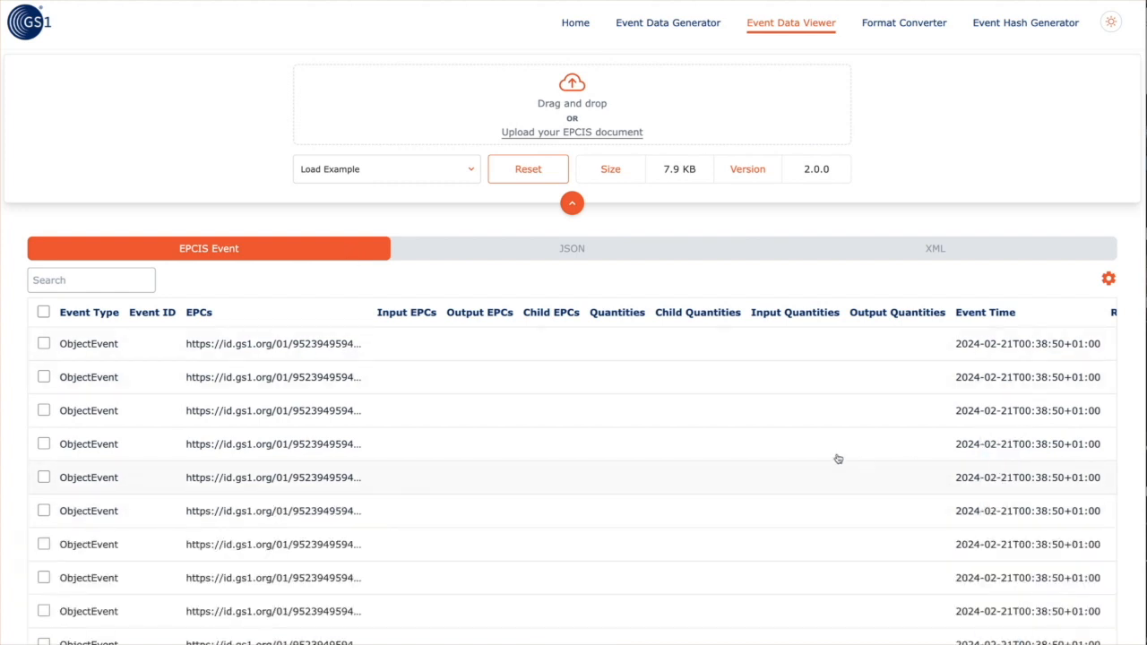
scroll(826, 446, down, 2)
scroll(827, 447, up, 1)
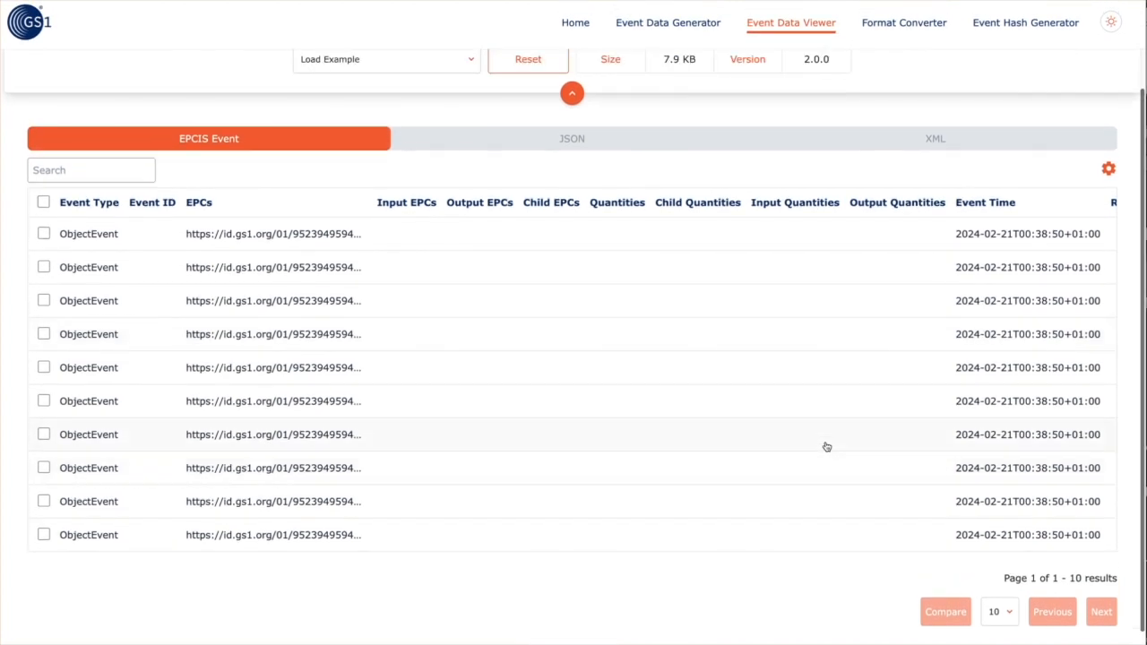
click(992, 613)
click(997, 563)
scroll(842, 453, down, 1)
scroll(843, 453, up, 3)
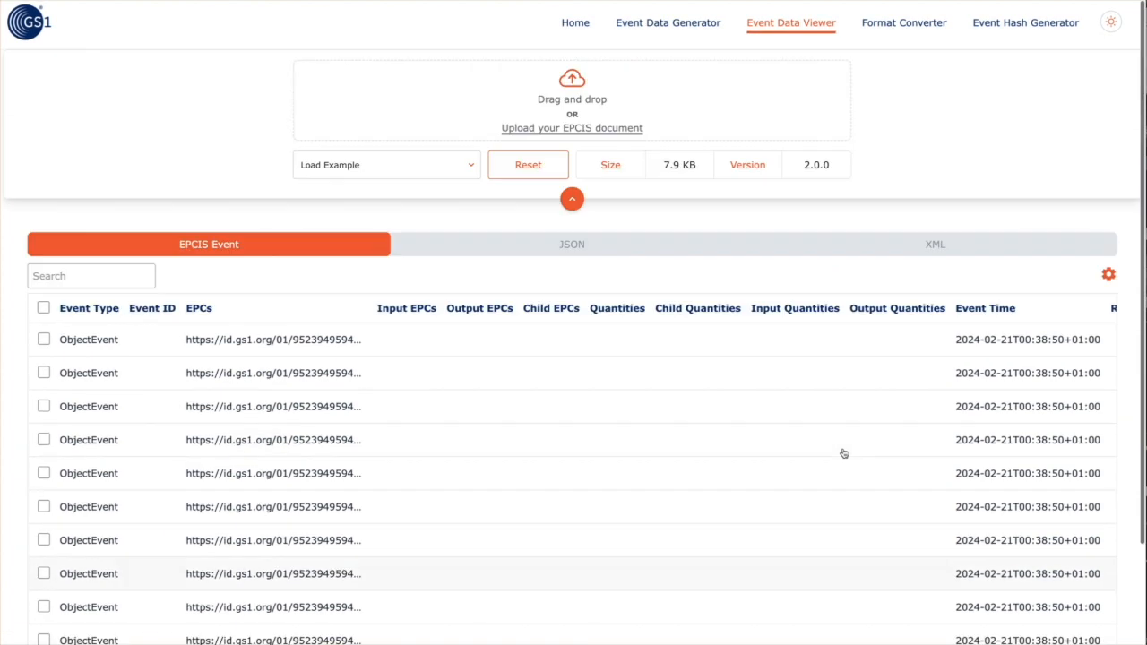
click(578, 249)
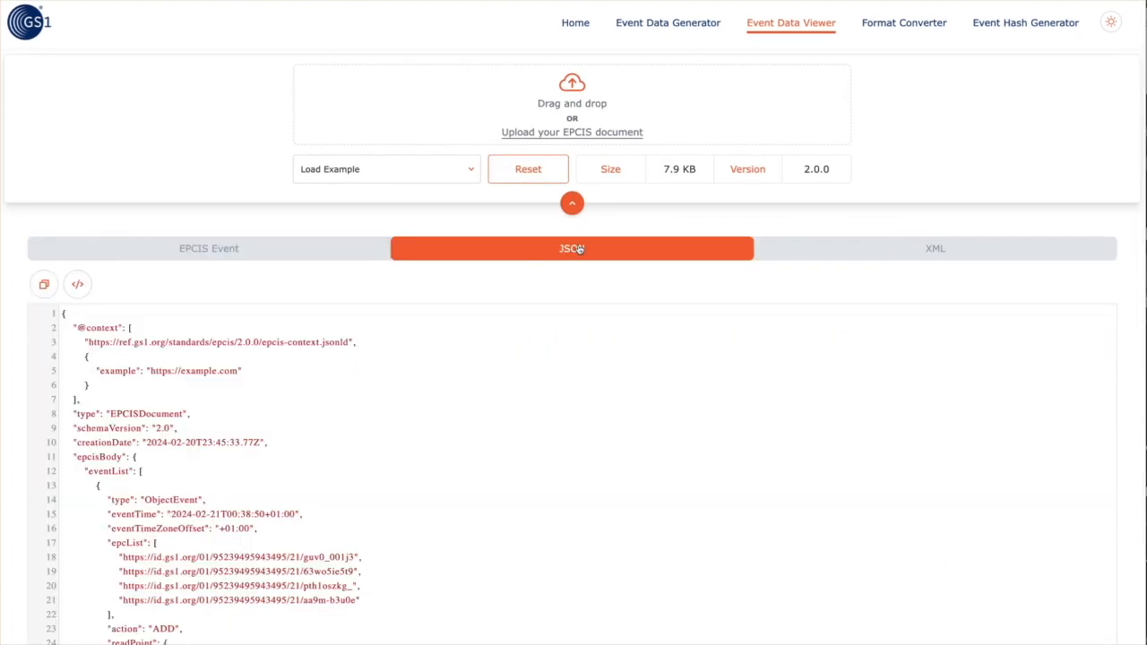
click(327, 253)
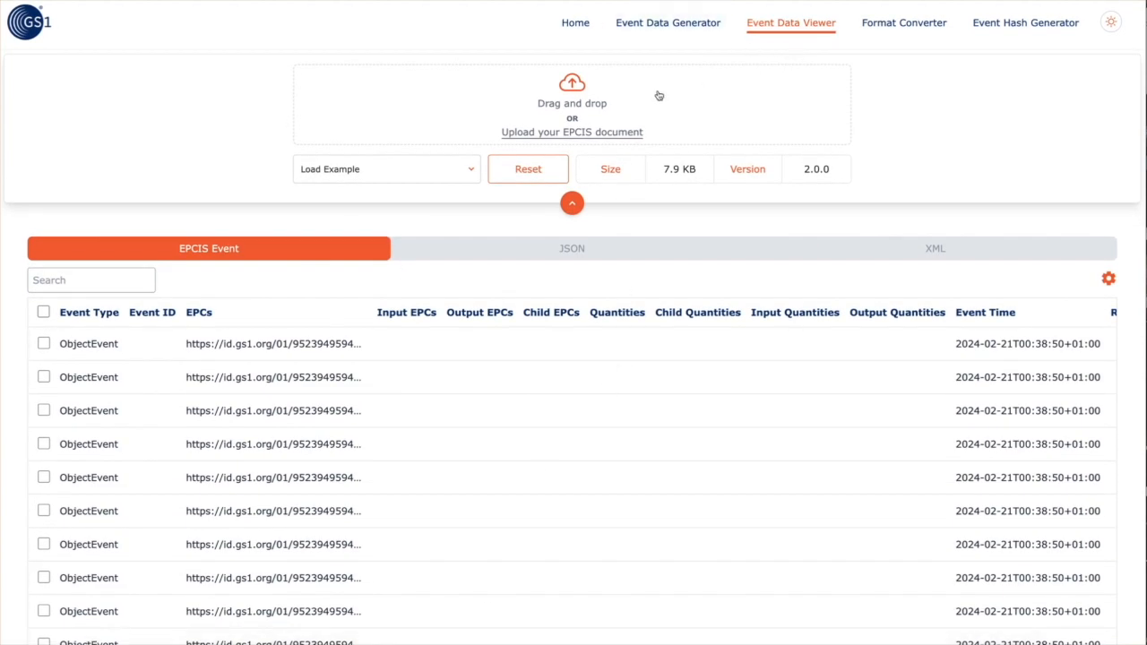
Upload ObjectEvent_3.jsonld from test-epcis-events > 10-1000 into the viewer
click(587, 134)
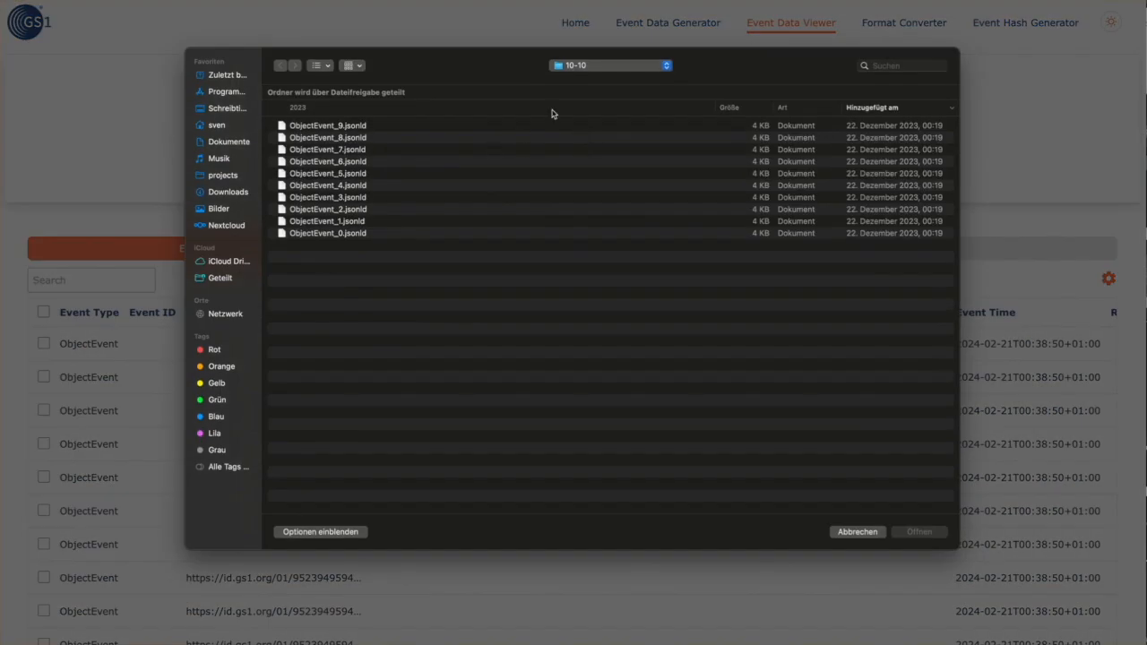
click(587, 66)
click(583, 79)
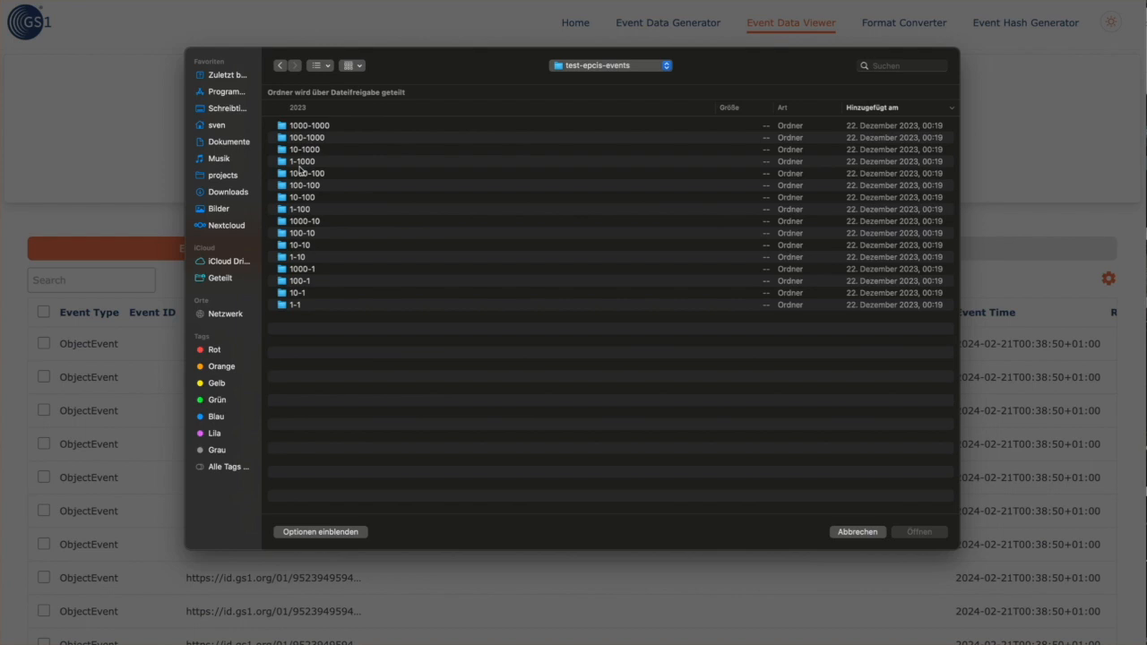
double_click(302, 150)
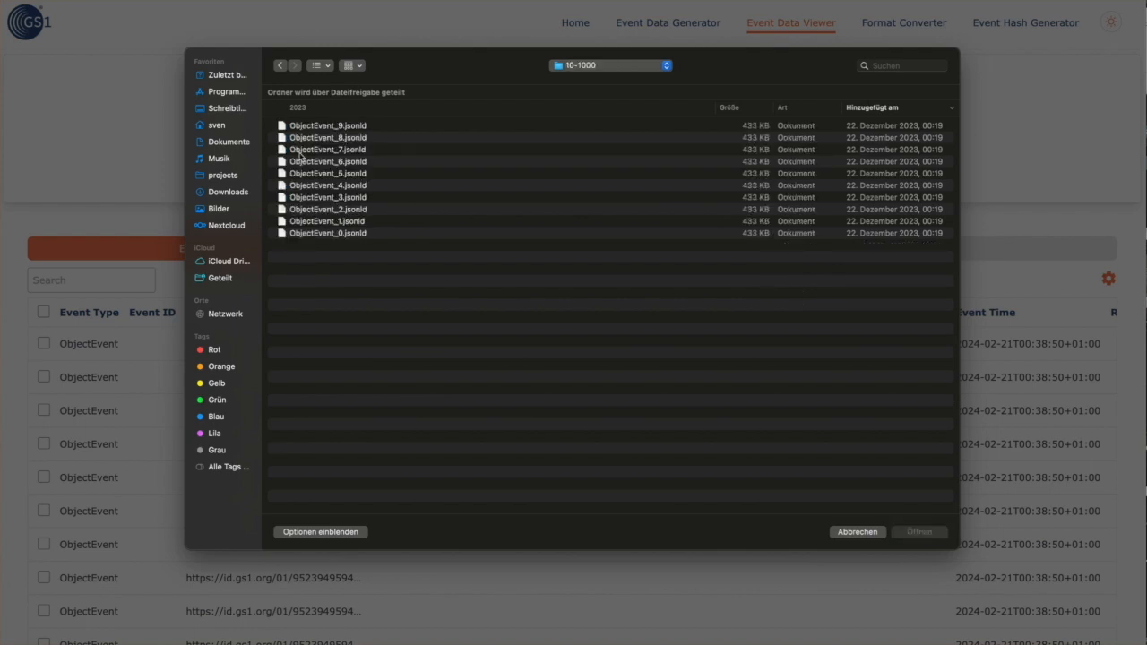
click(309, 197)
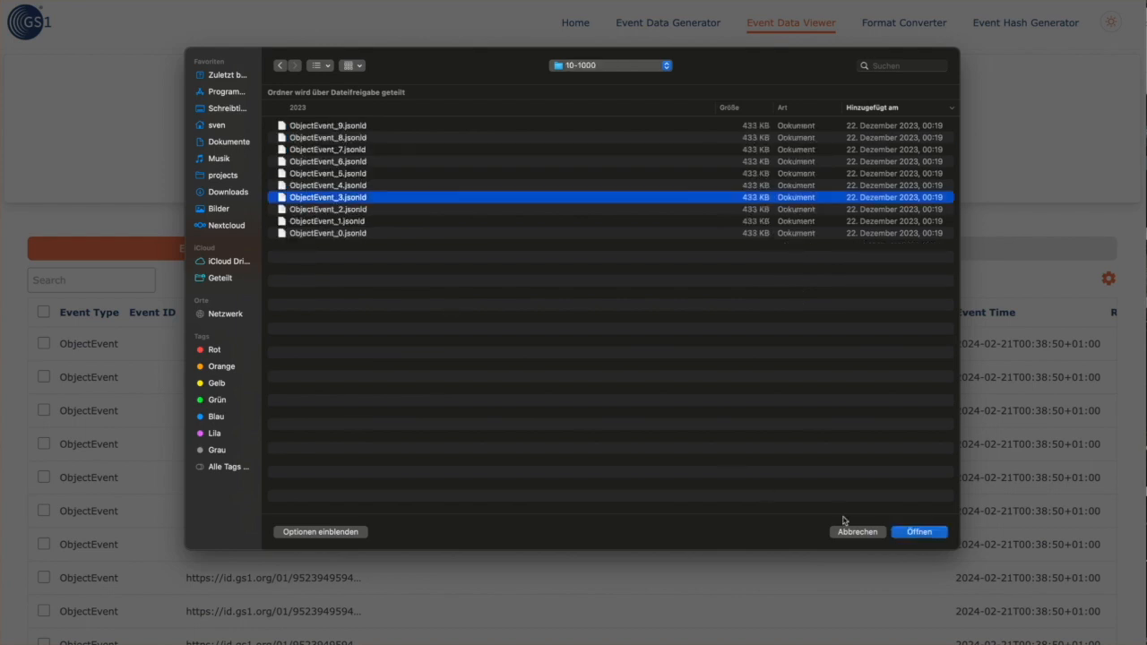
click(916, 535)
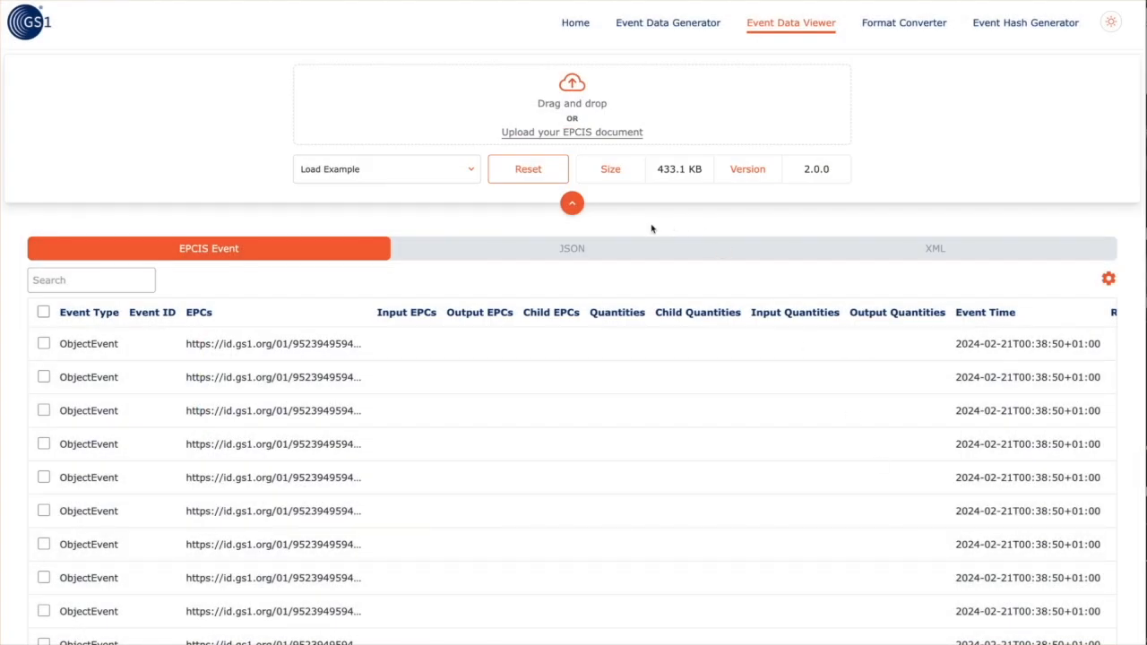
click(579, 254)
scroll(556, 368, down, 20)
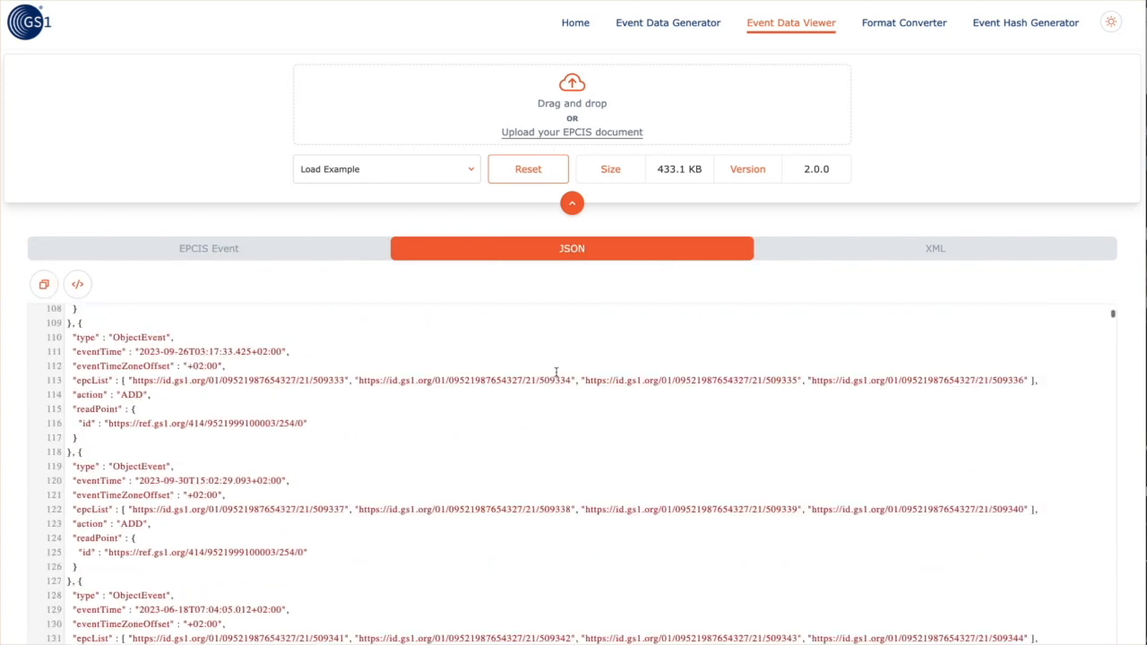
click(831, 253)
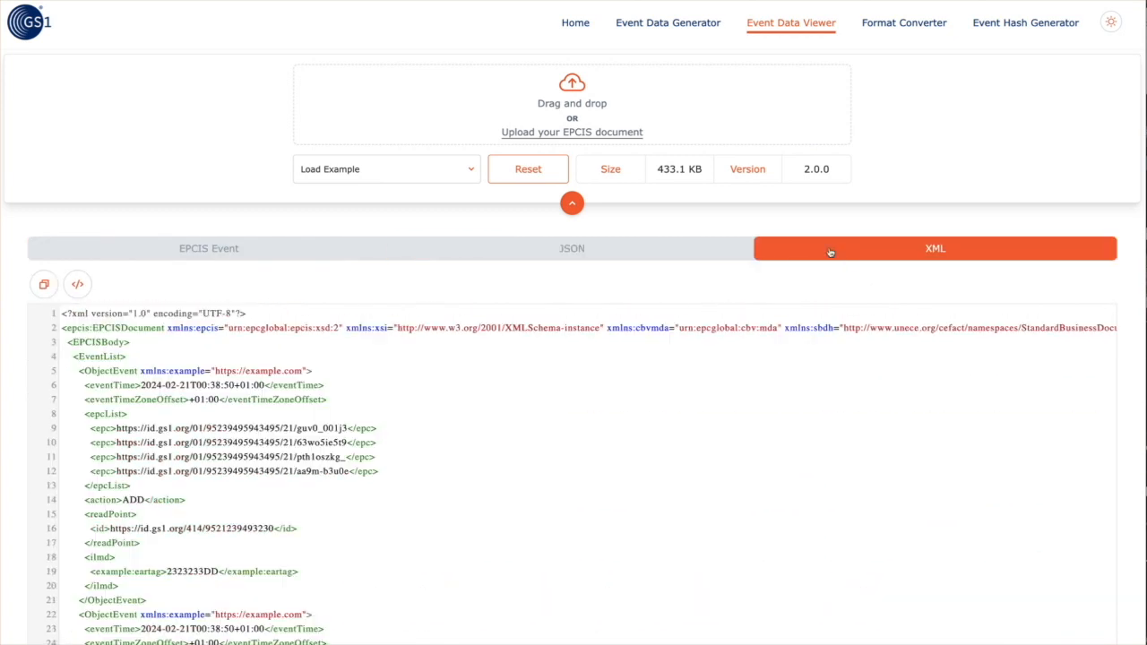
scroll(627, 339, down, 20)
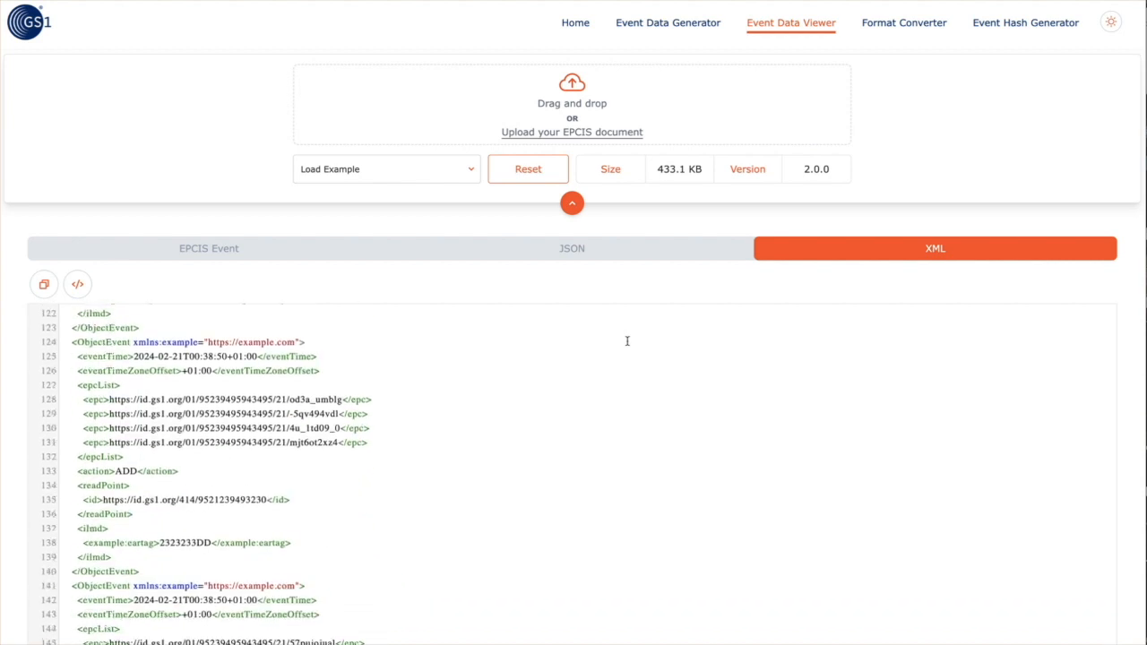
scroll(210, 164, down, 3)
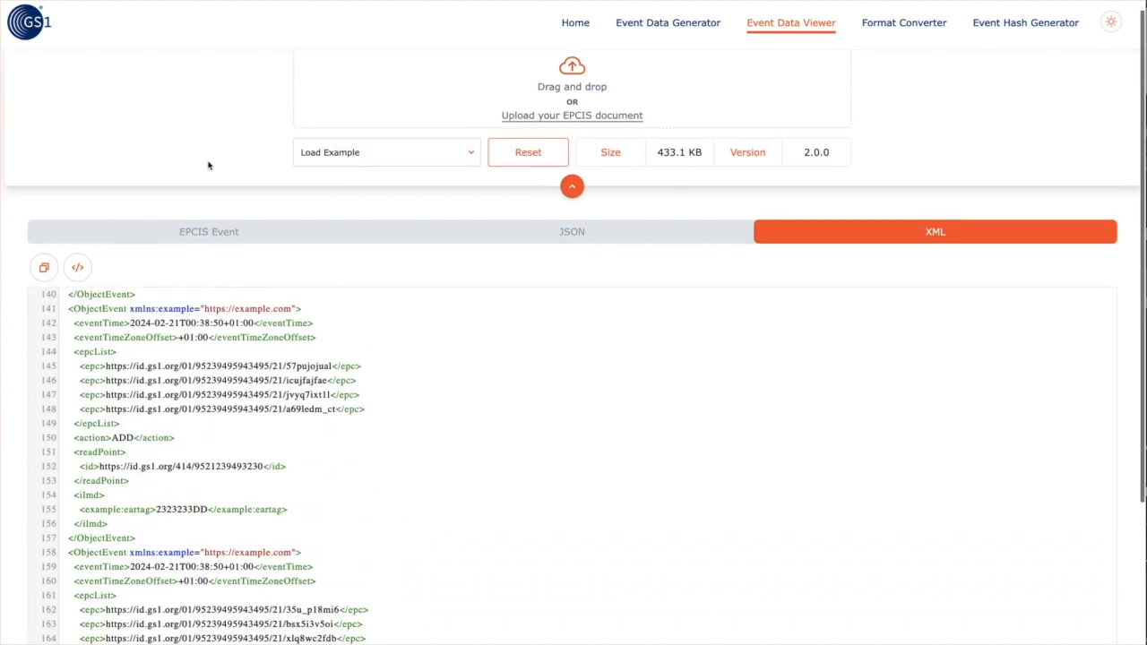
scroll(220, 202, down, 2)
scroll(264, 350, up, 15)
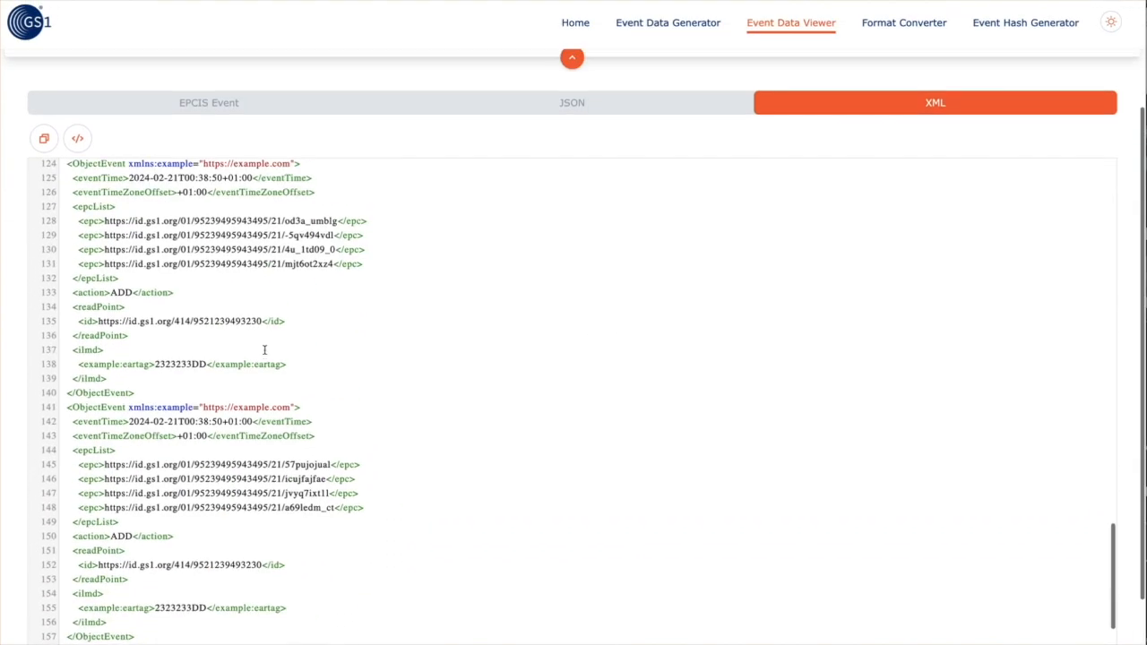
scroll(264, 350, up, 5)
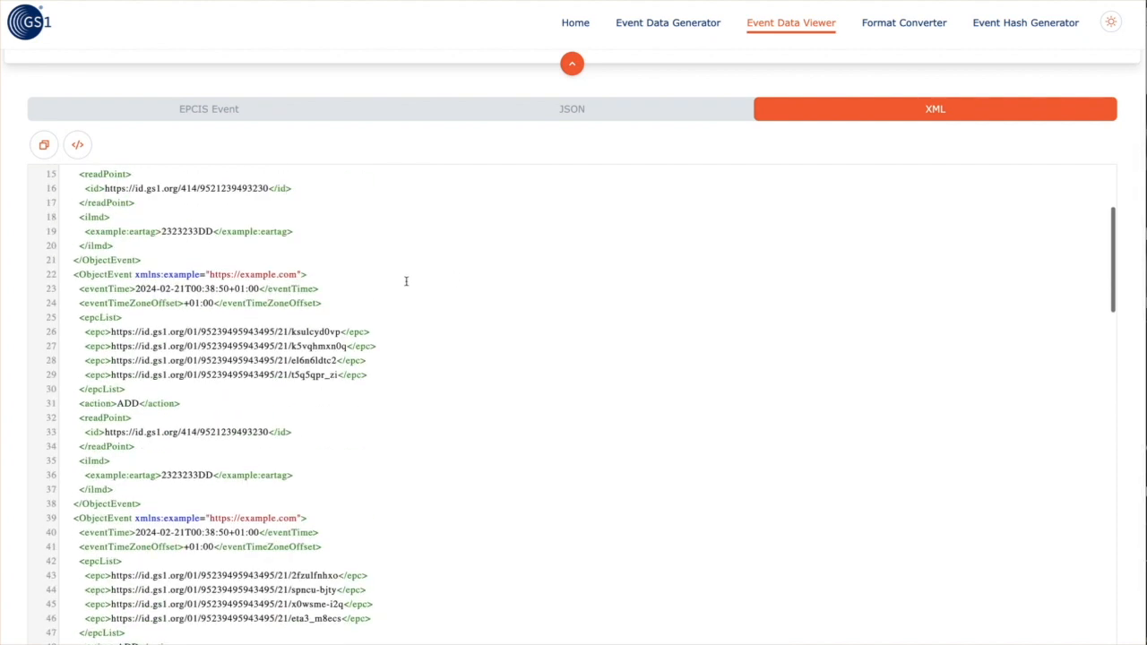
click(540, 108)
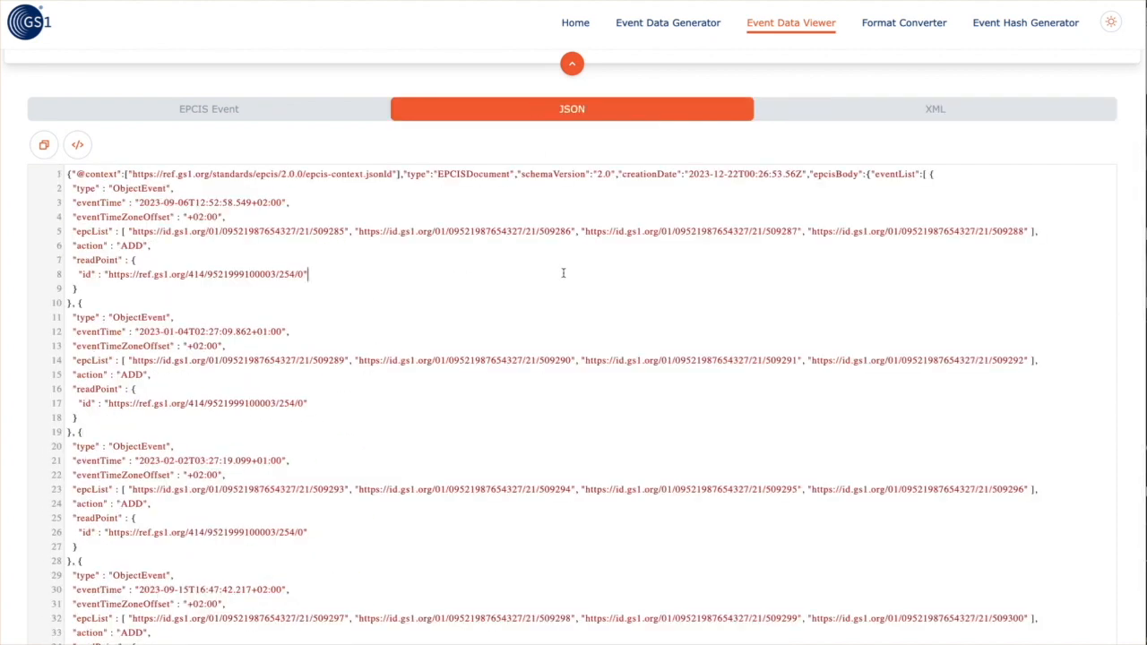
scroll(563, 273, down, 20)
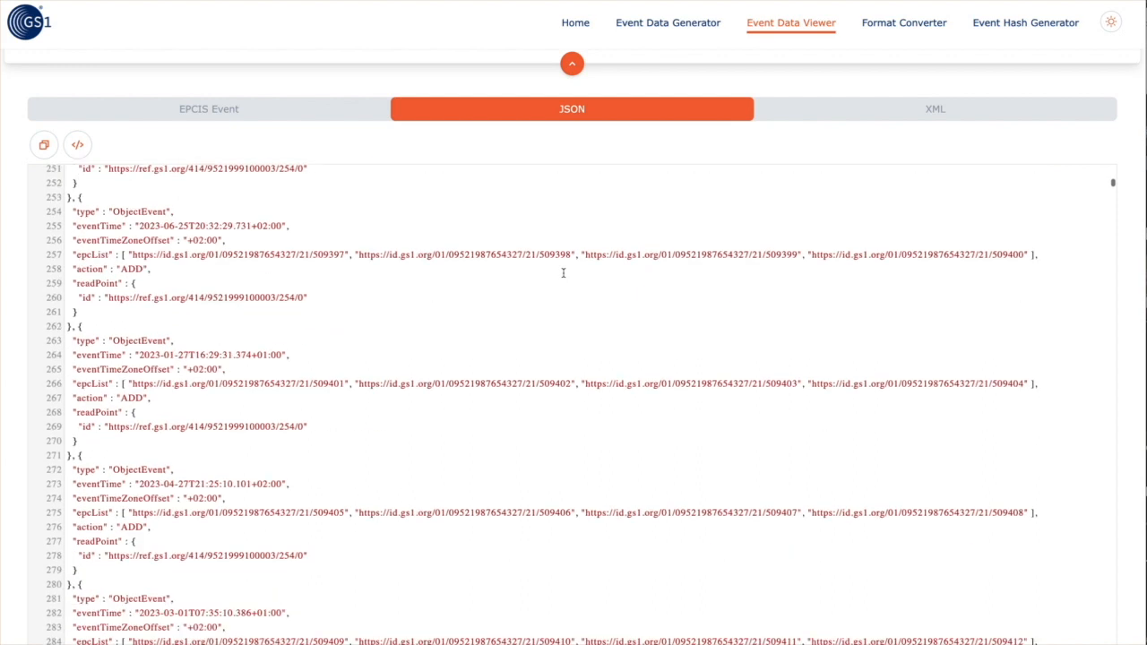
click(812, 111)
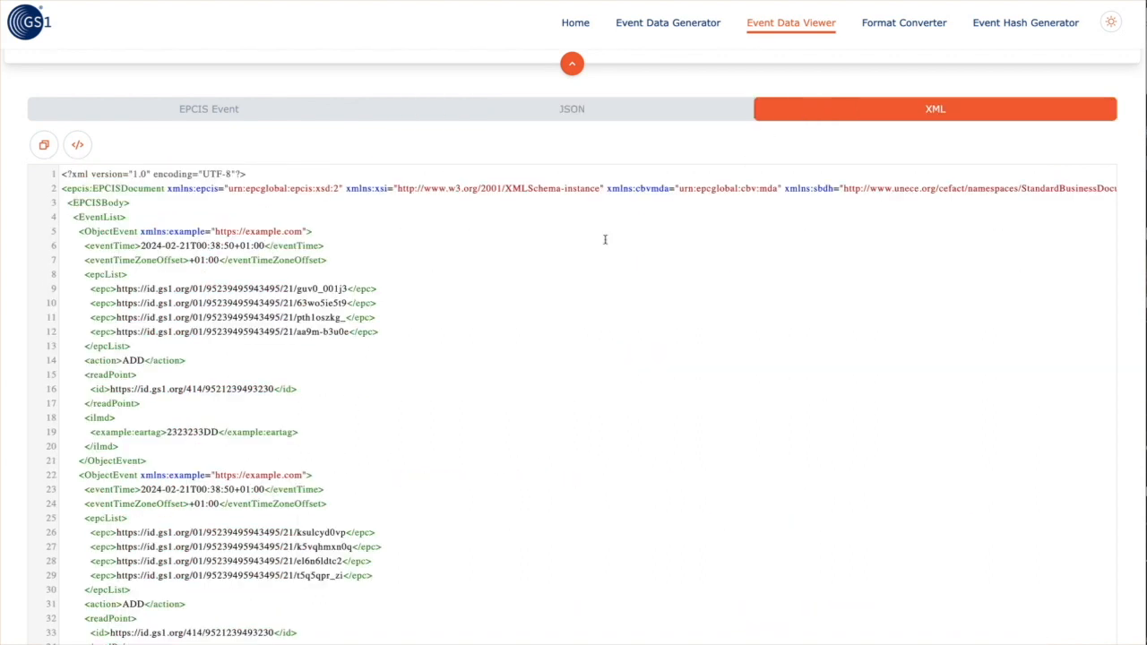
scroll(577, 256, down, 20)
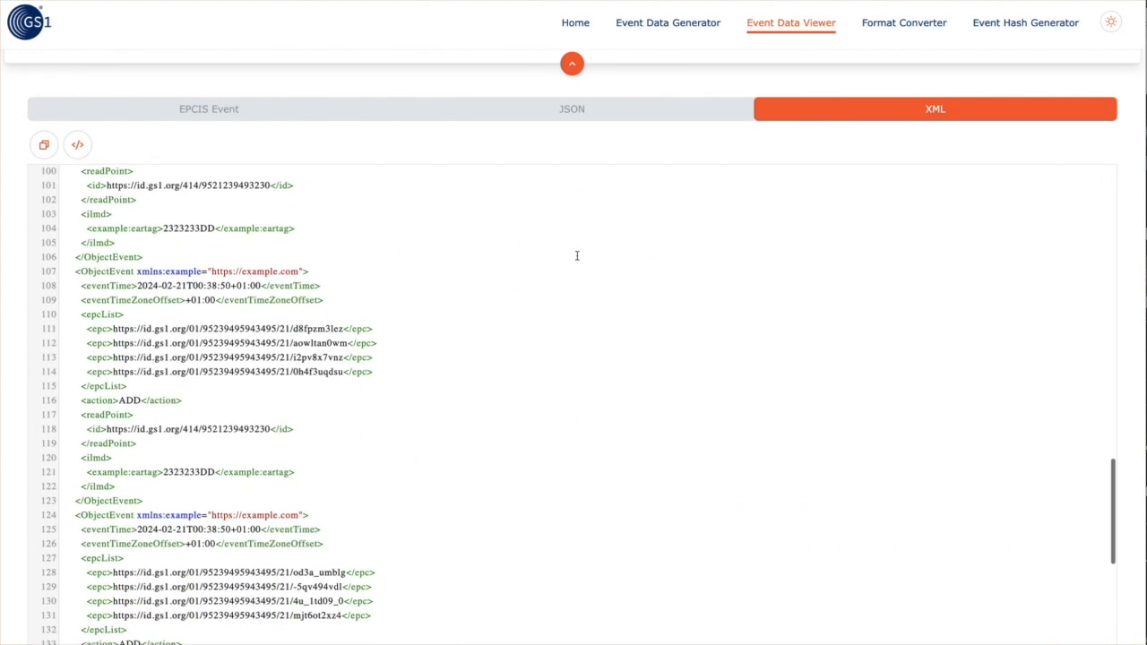
scroll(578, 255, down, 2)
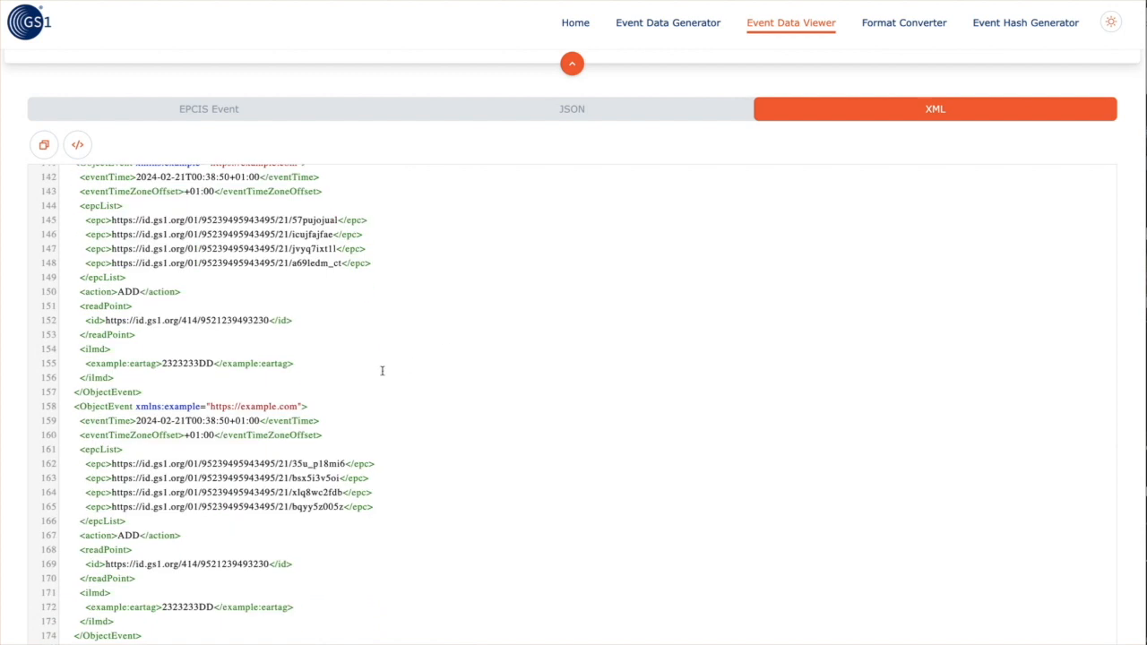
scroll(289, 377, down, 2)
scroll(288, 378, up, 20)
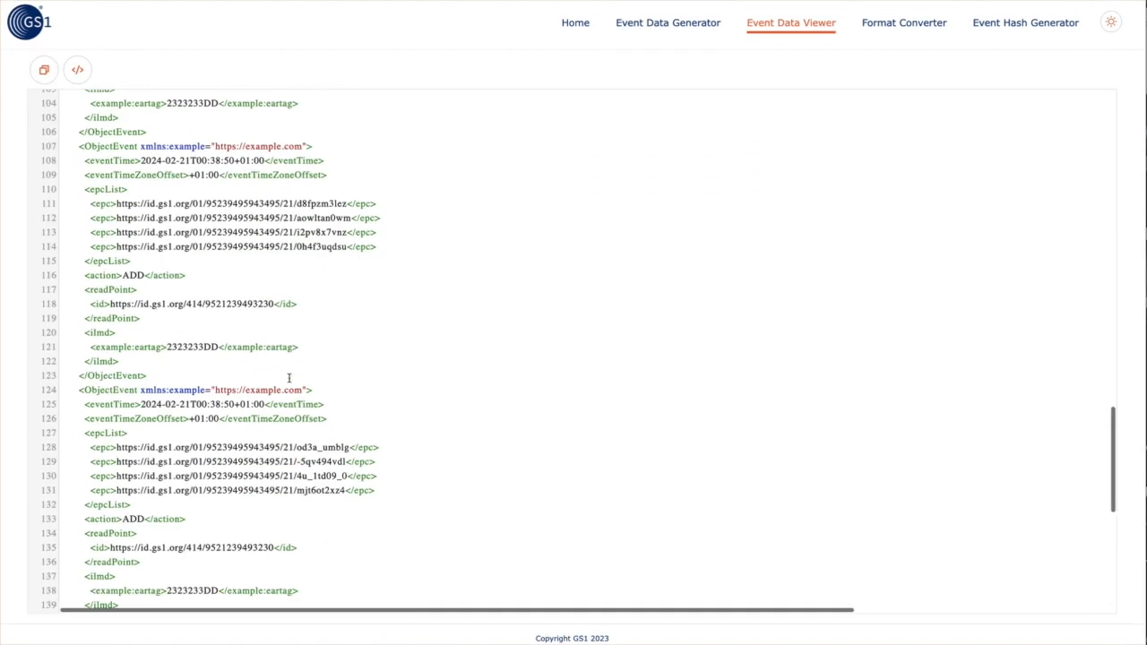
scroll(289, 378, up, 4)
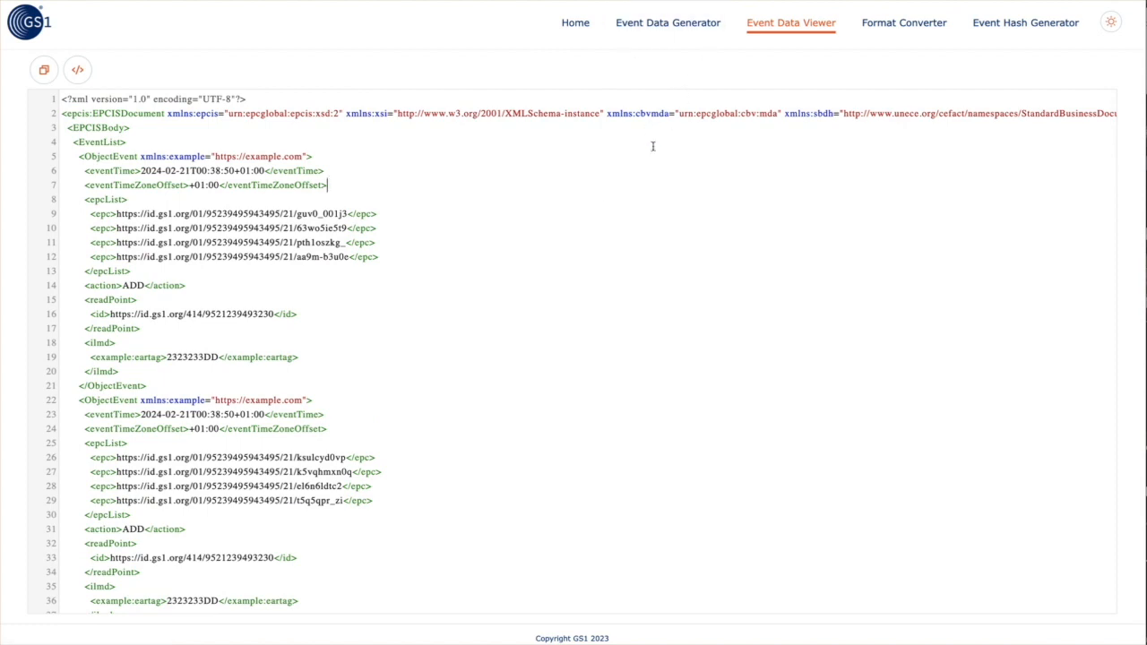
scroll(653, 146, up, 3)
click(562, 251)
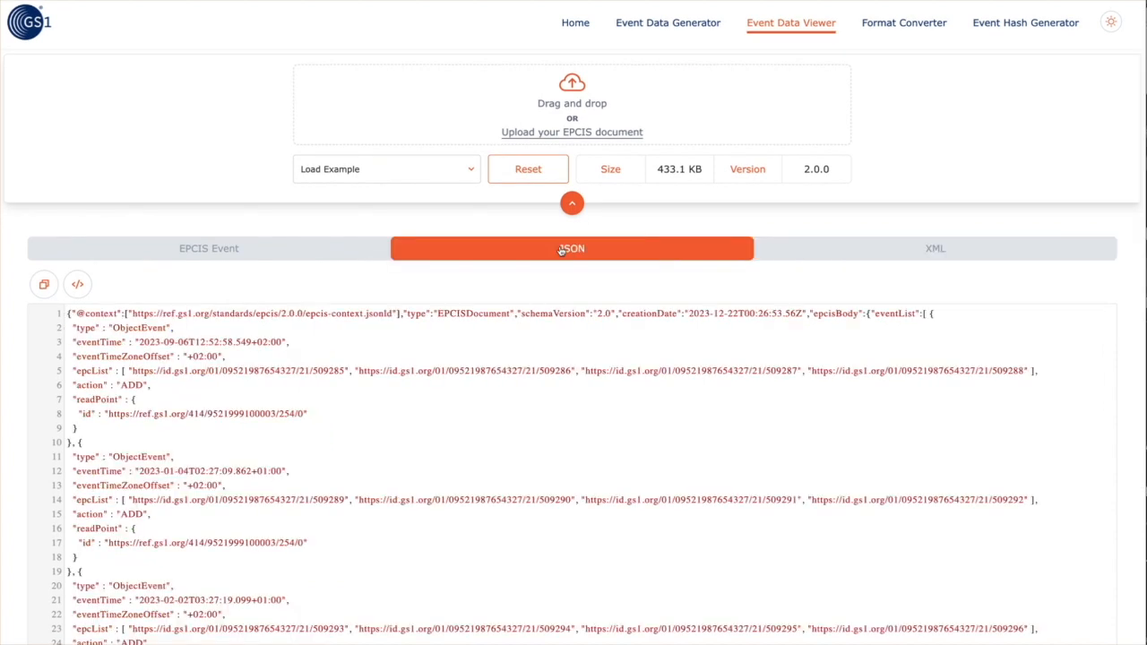
click(278, 251)
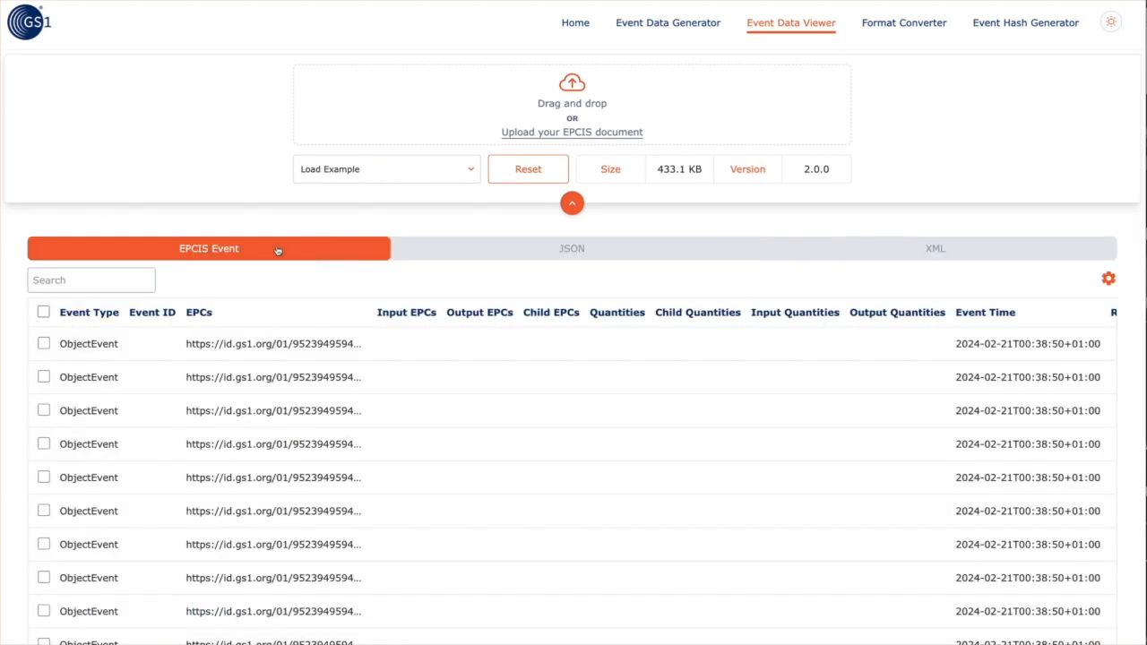
Show 50 events per page, inspect the last event's details, and check all events
scroll(363, 380, down, 2)
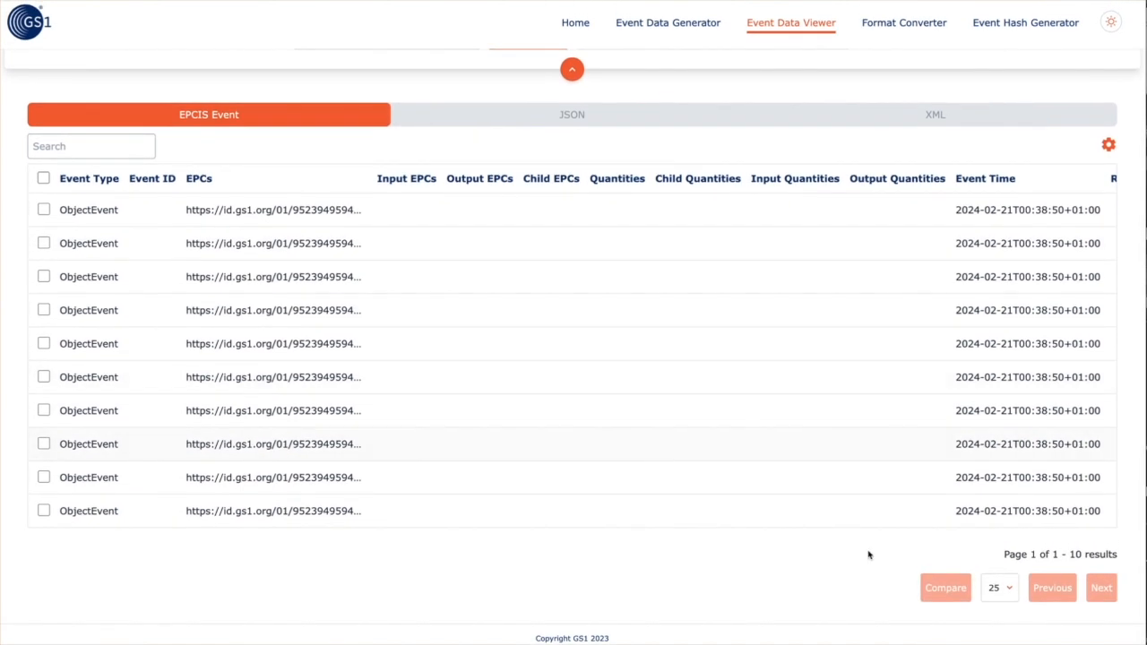
click(1003, 590)
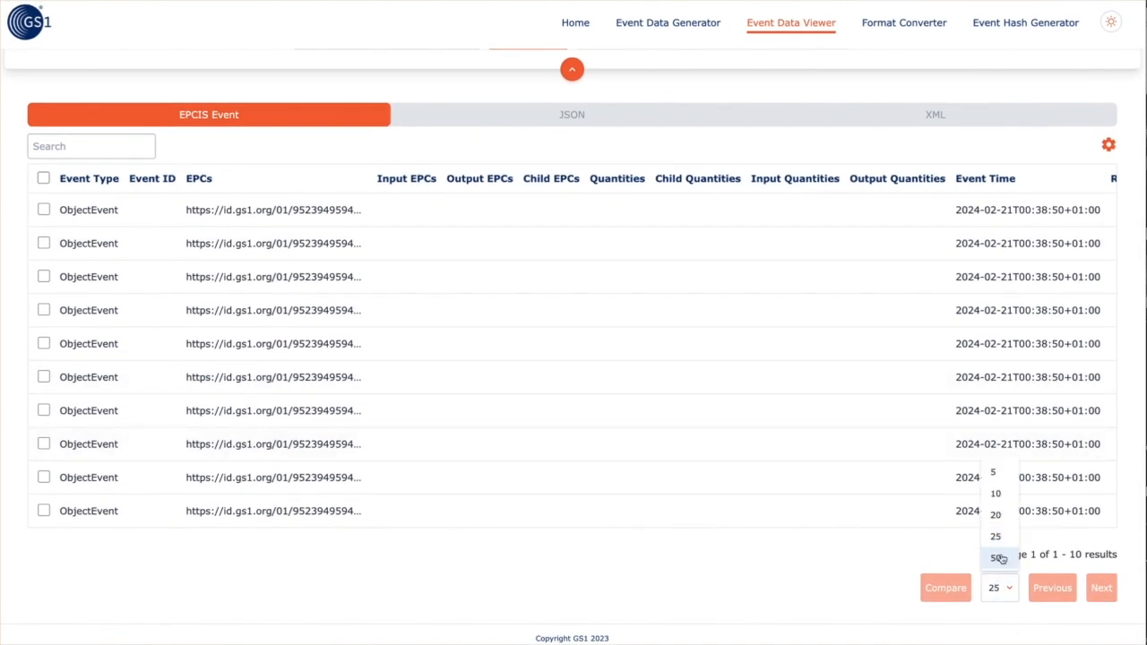
click(997, 557)
click(893, 526)
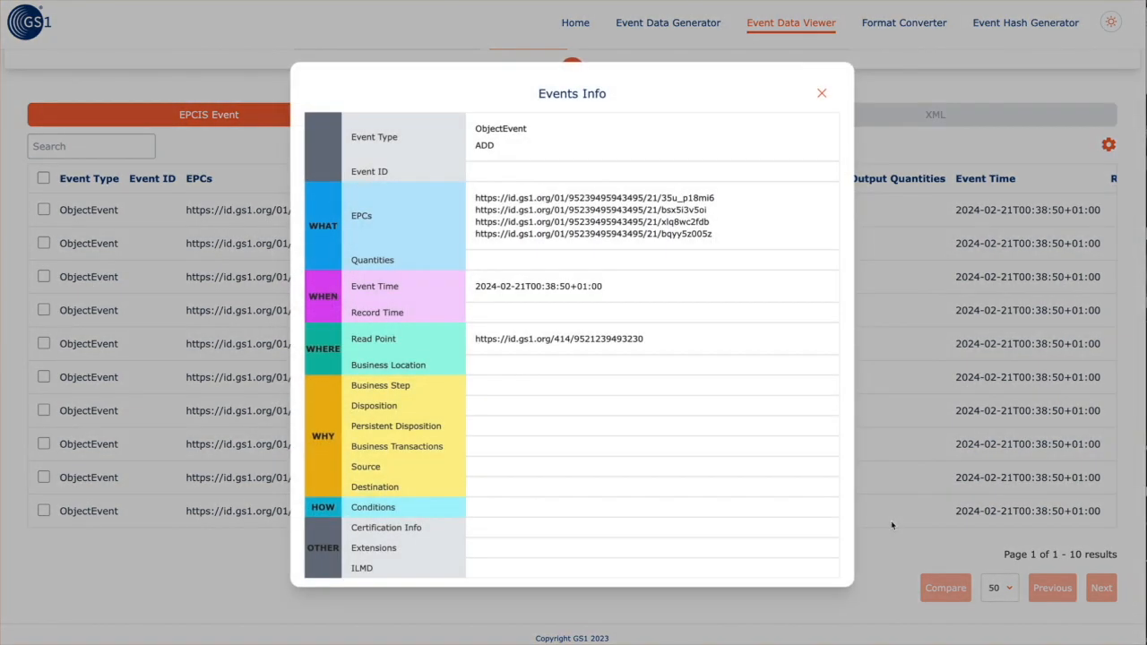
click(821, 95)
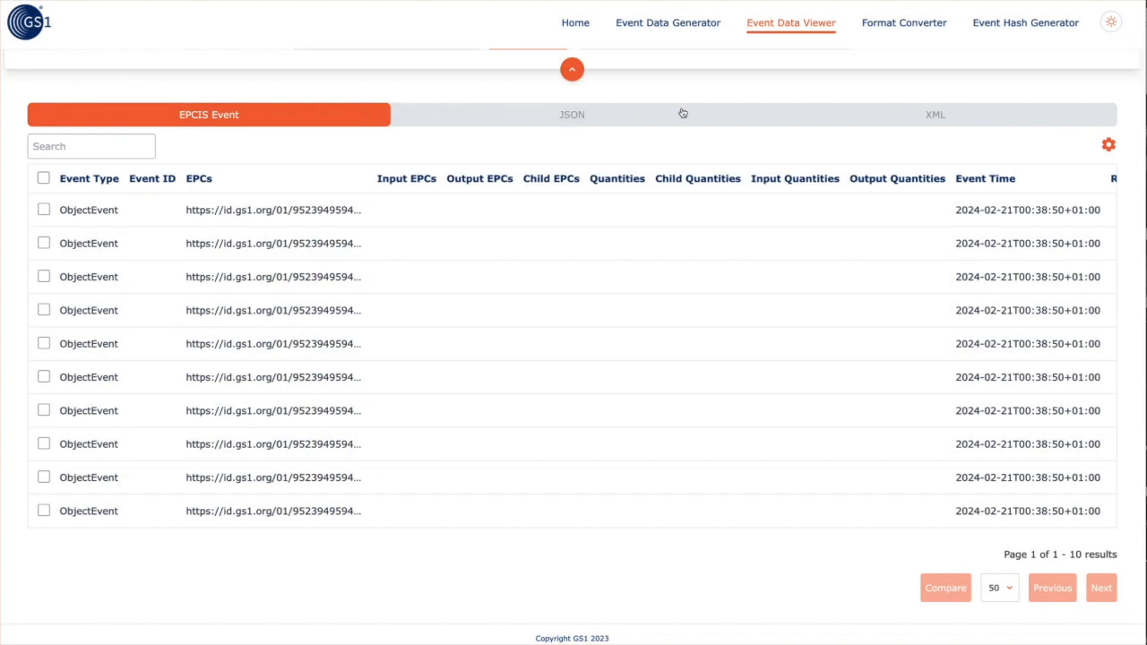
click(43, 179)
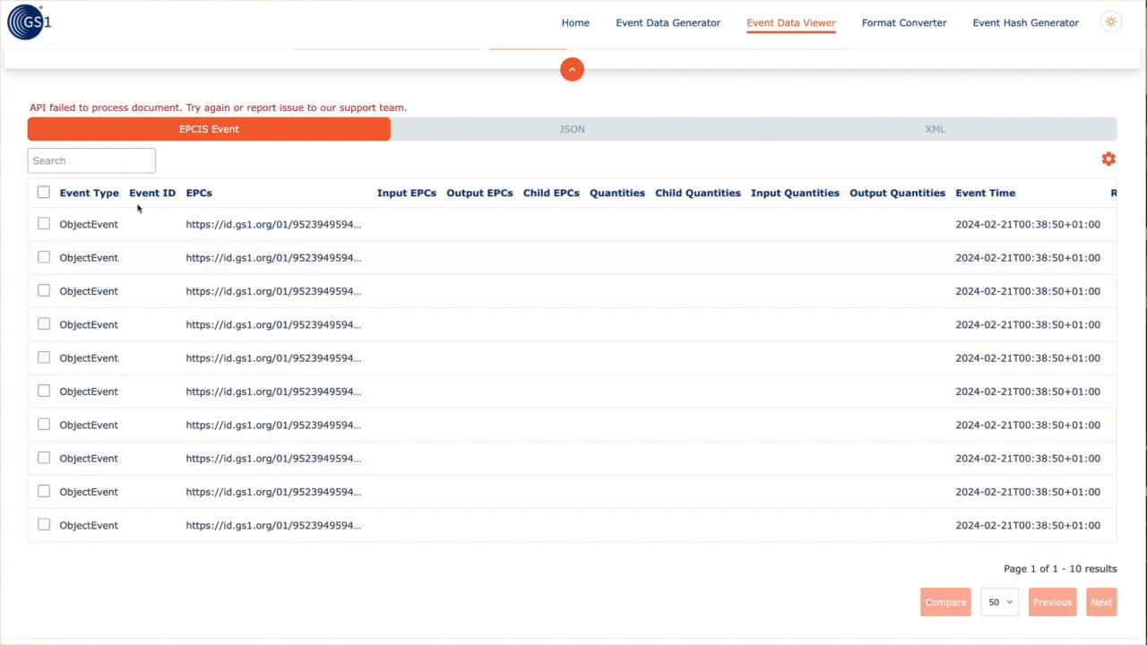
View the document as JSON, select all its code, and return to the Home page
scroll(128, 193, up, 1)
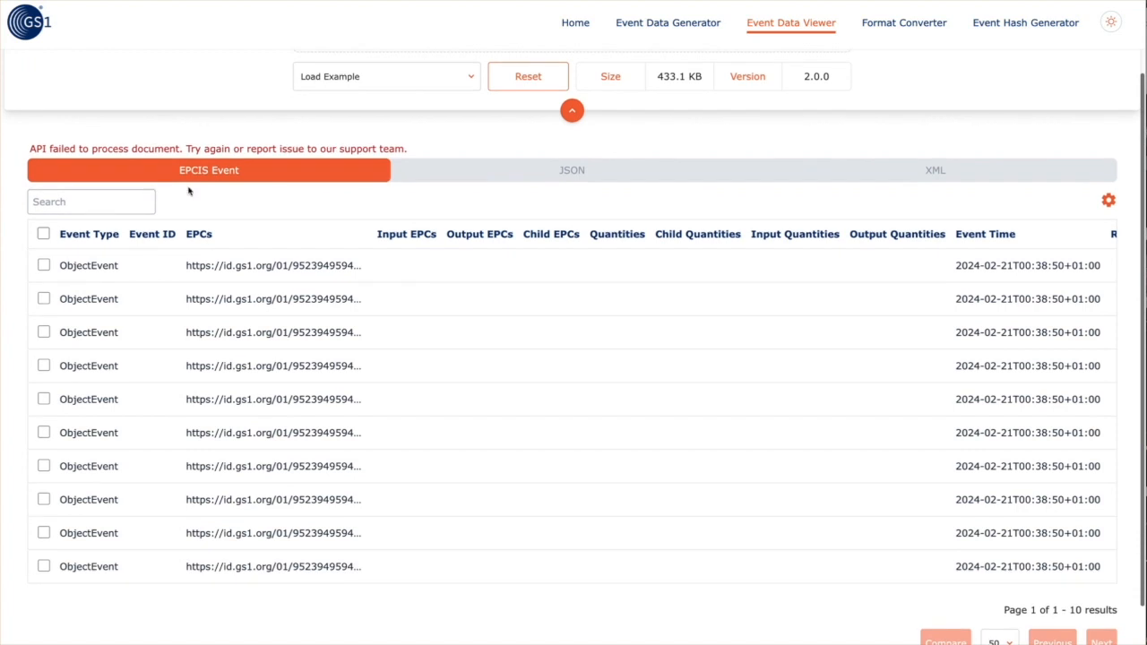
click(554, 178)
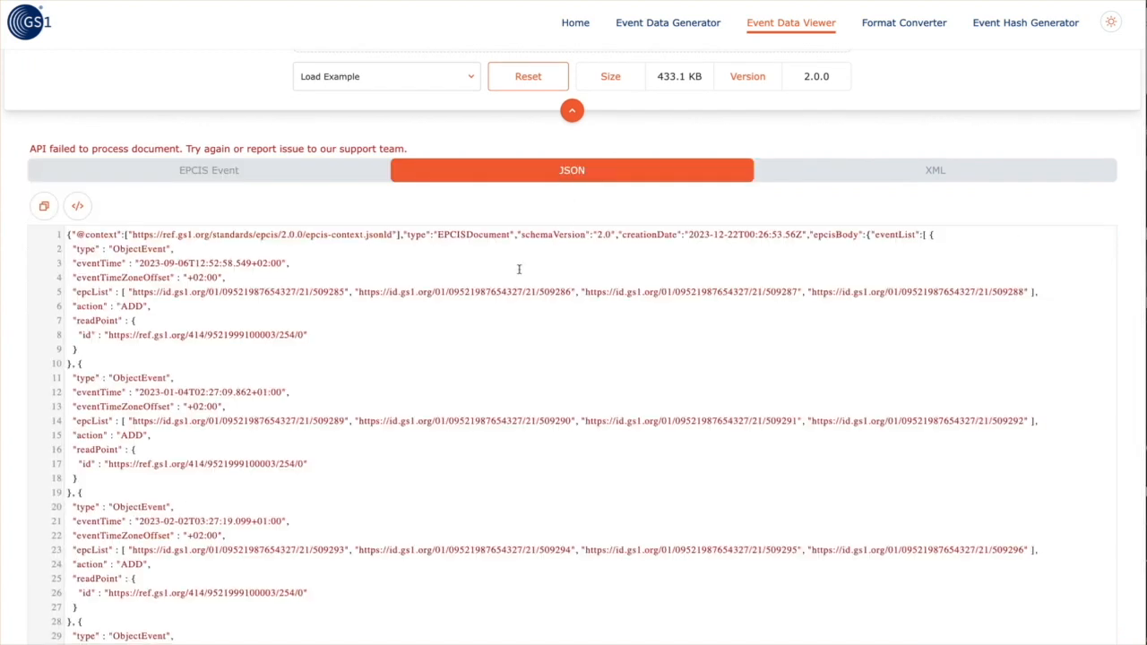
scroll(519, 269, down, 5)
scroll(518, 269, up, 2)
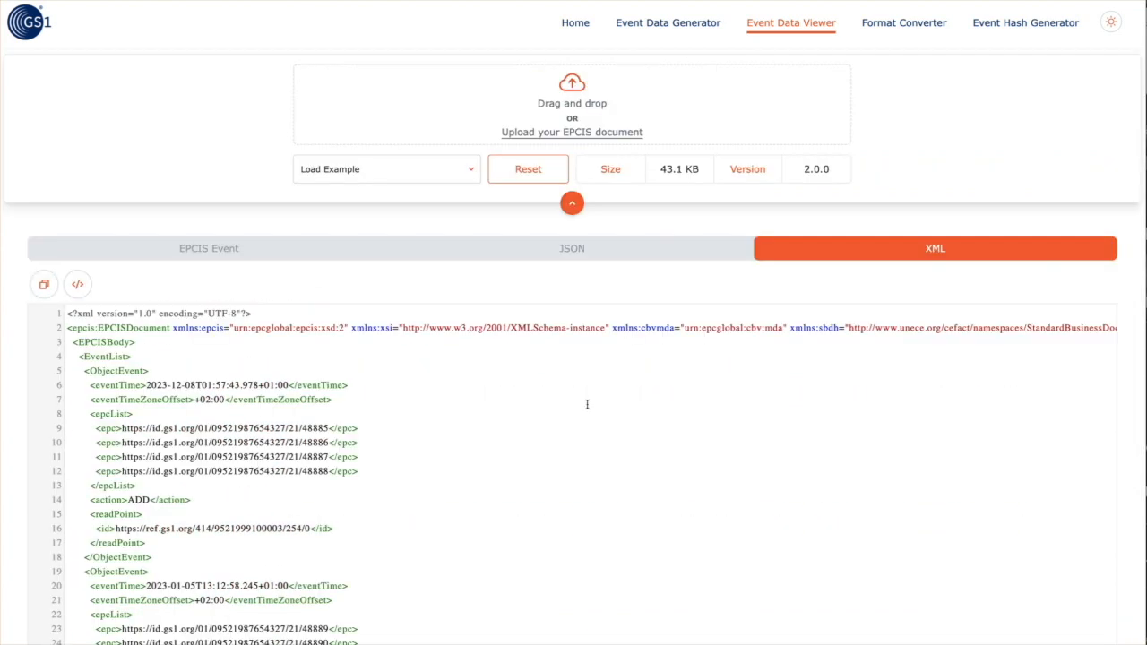
key(ctrl+a)
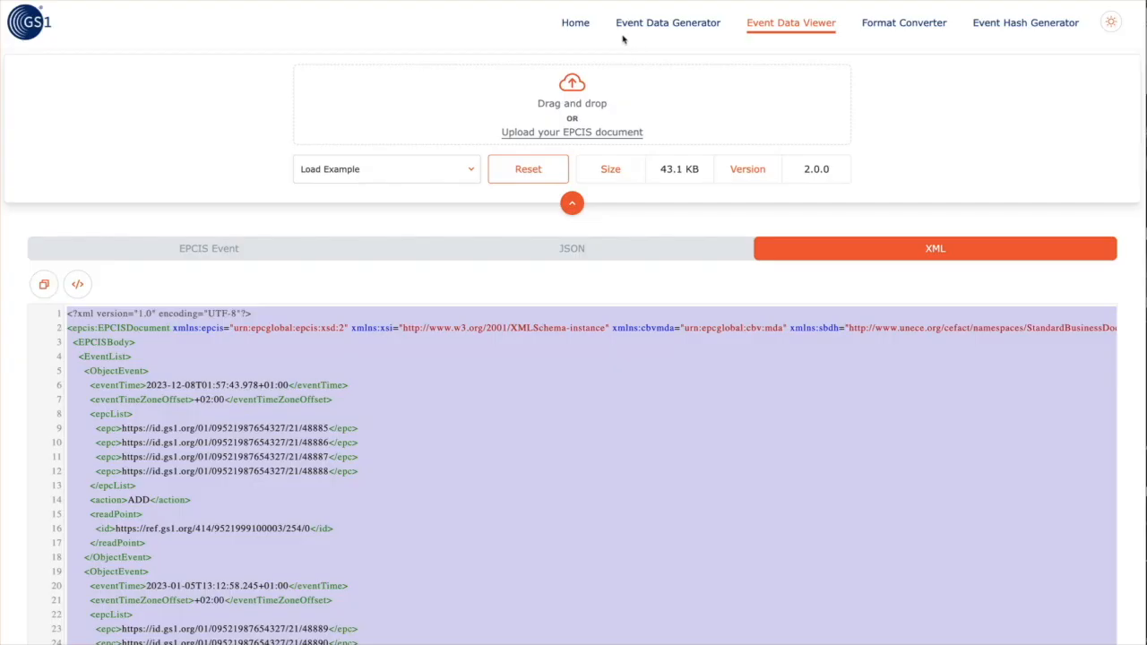
click(575, 24)
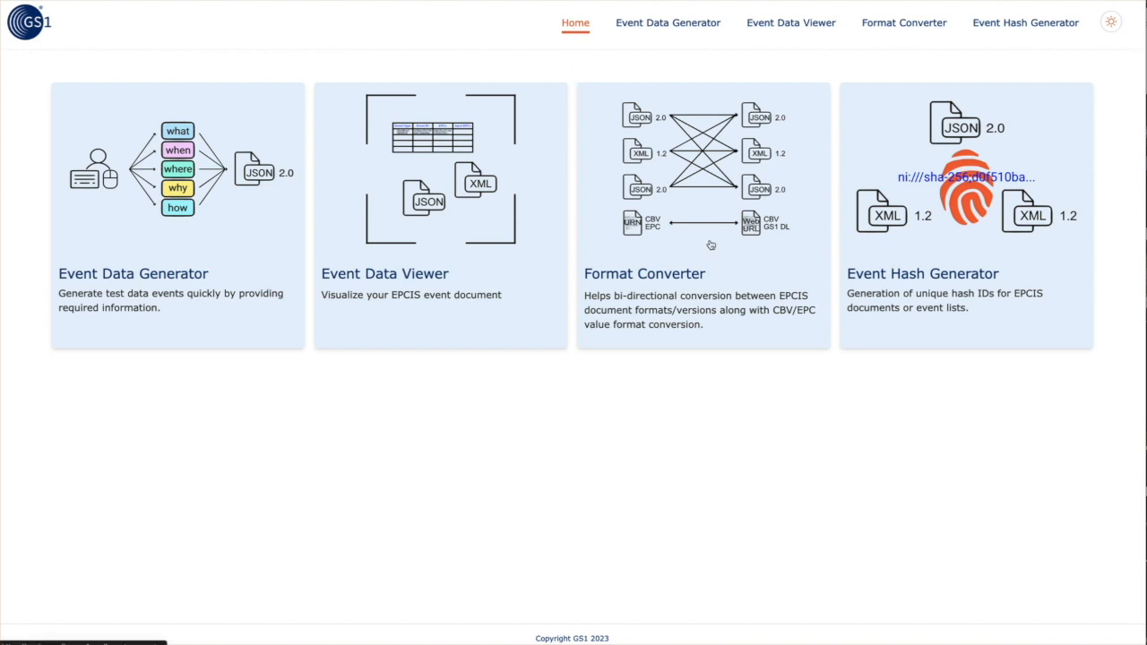
Open the Format Converter and load ObjectEvent_0.jsonld as the input document
click(710, 245)
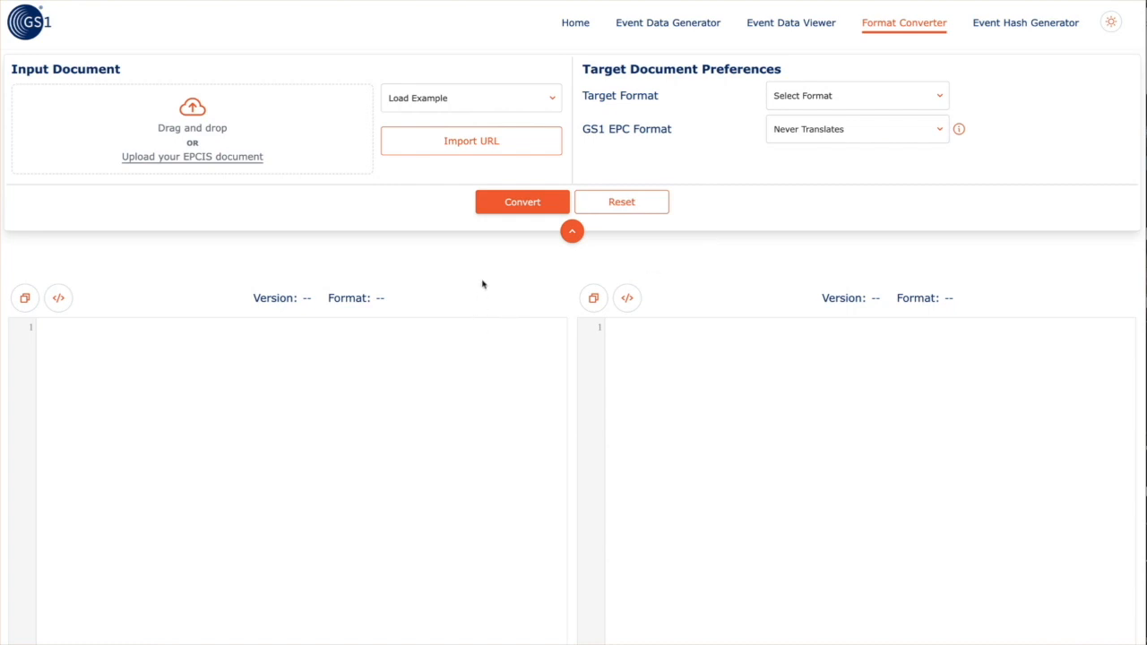
click(482, 151)
click(219, 160)
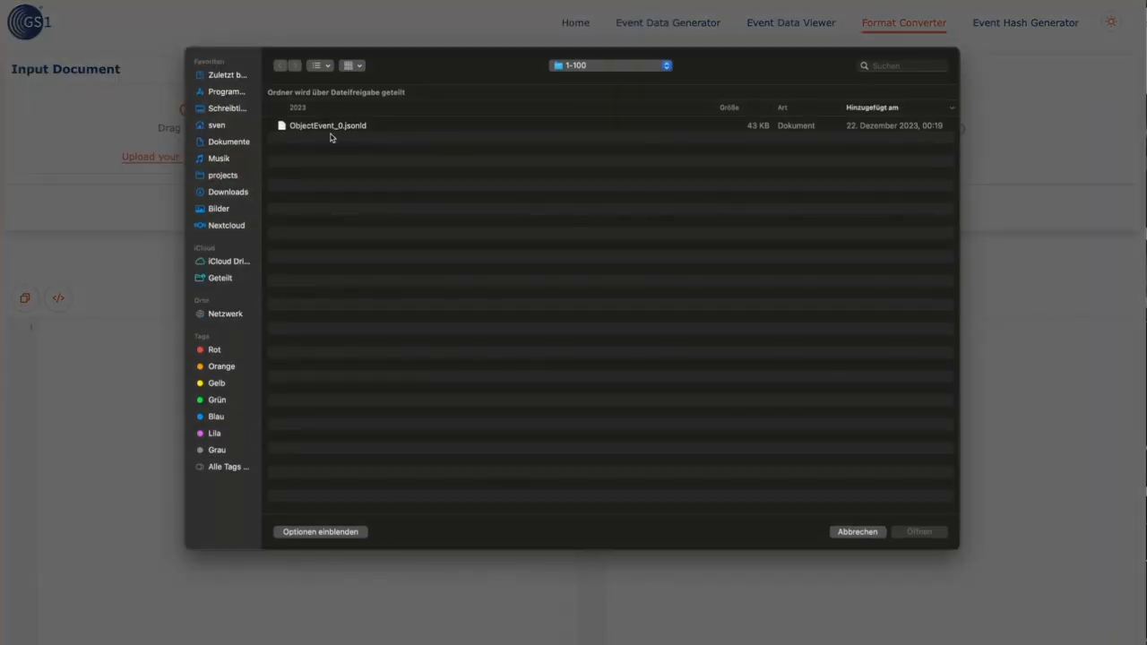
double_click(330, 128)
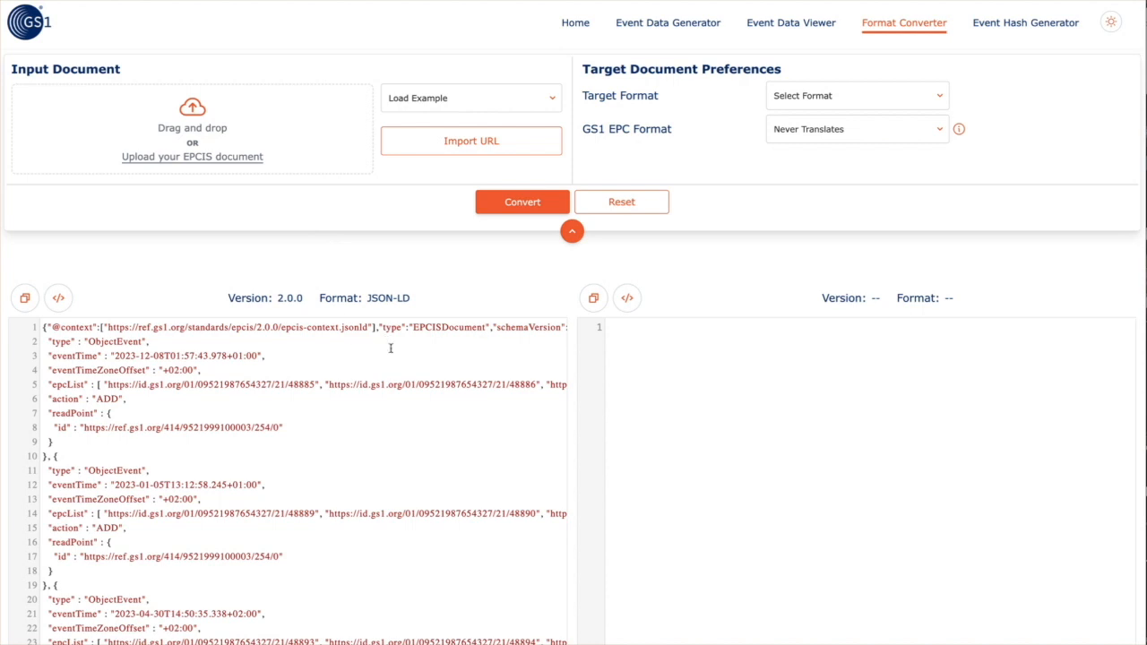
Replace the JSON-LD input with the pasted XML EPCIS 2.0.0 document
key(super+a)
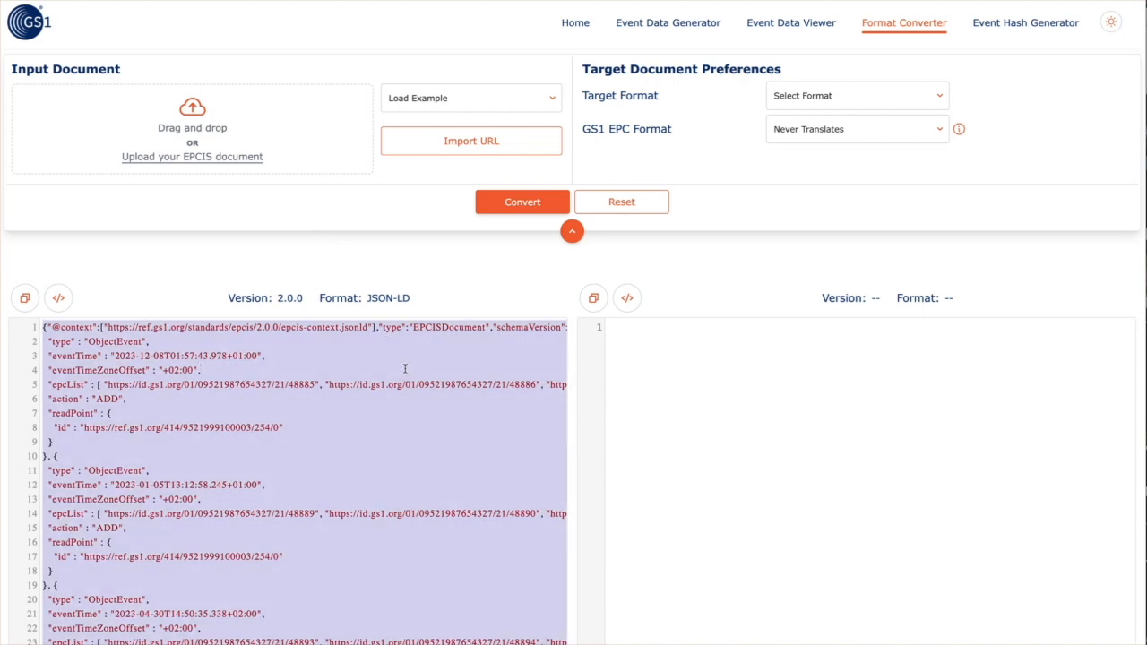
key(super+v)
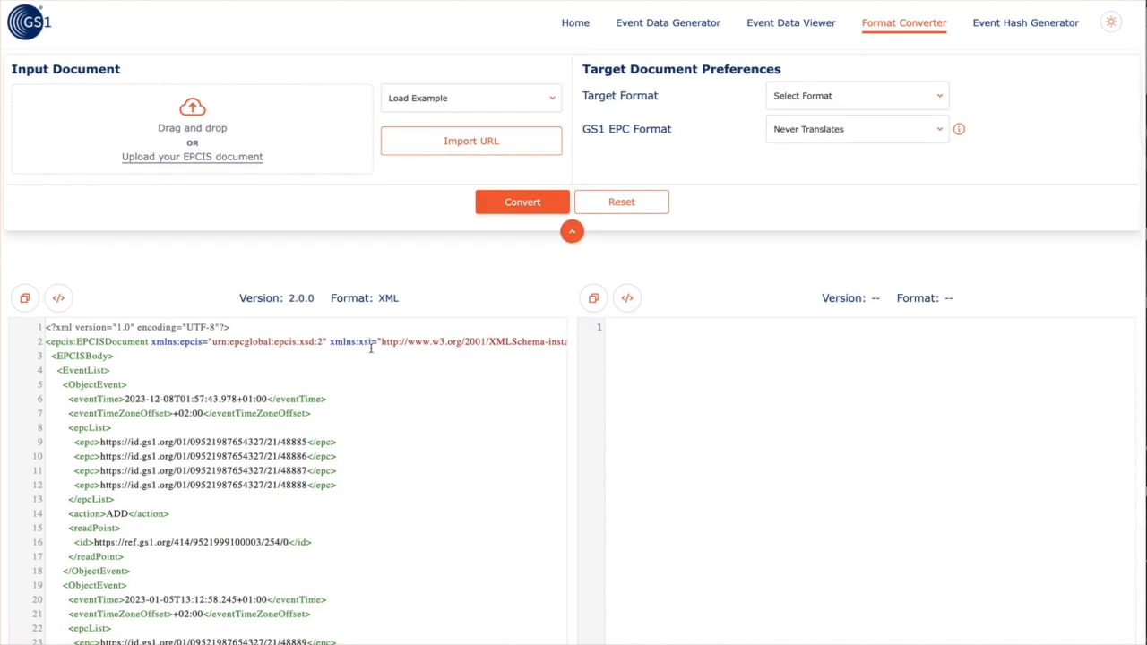
click(794, 105)
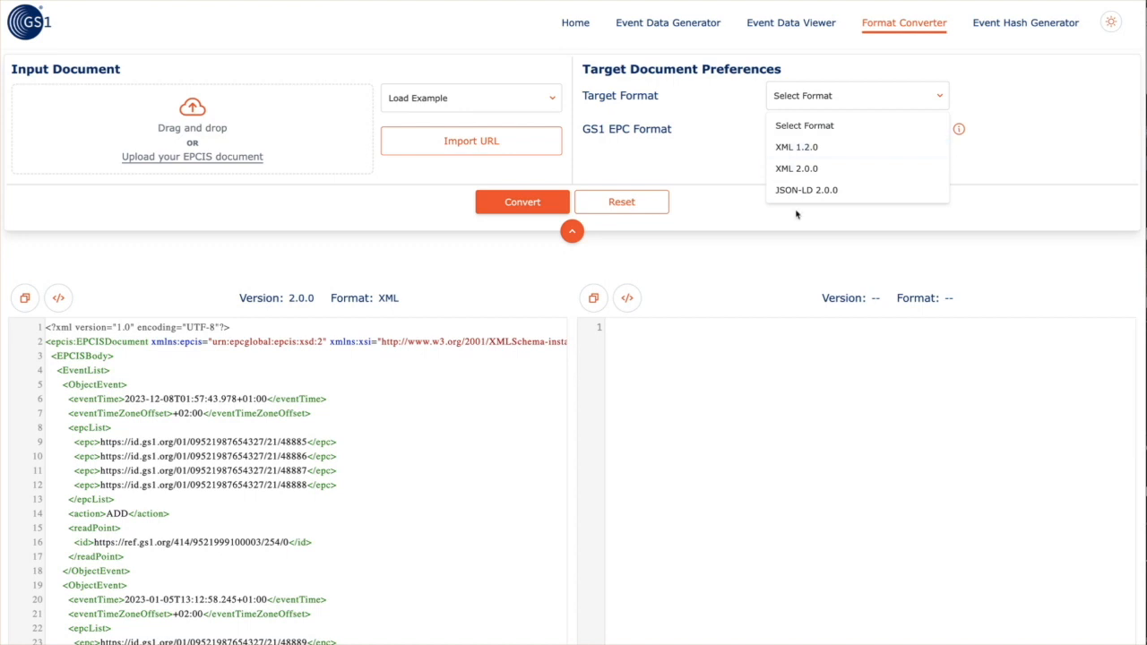
Pick JSON-LD 2.0.0 as target with GS1 EPC Format Always EPC URN, and convert
click(801, 190)
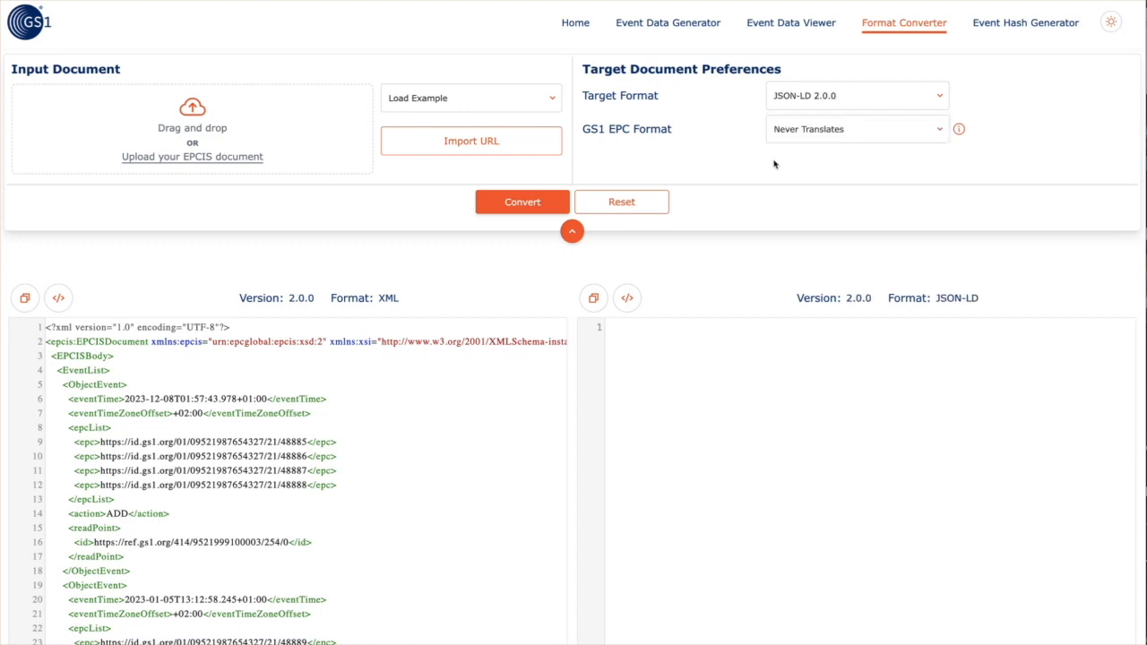
drag(242, 464, 288, 463)
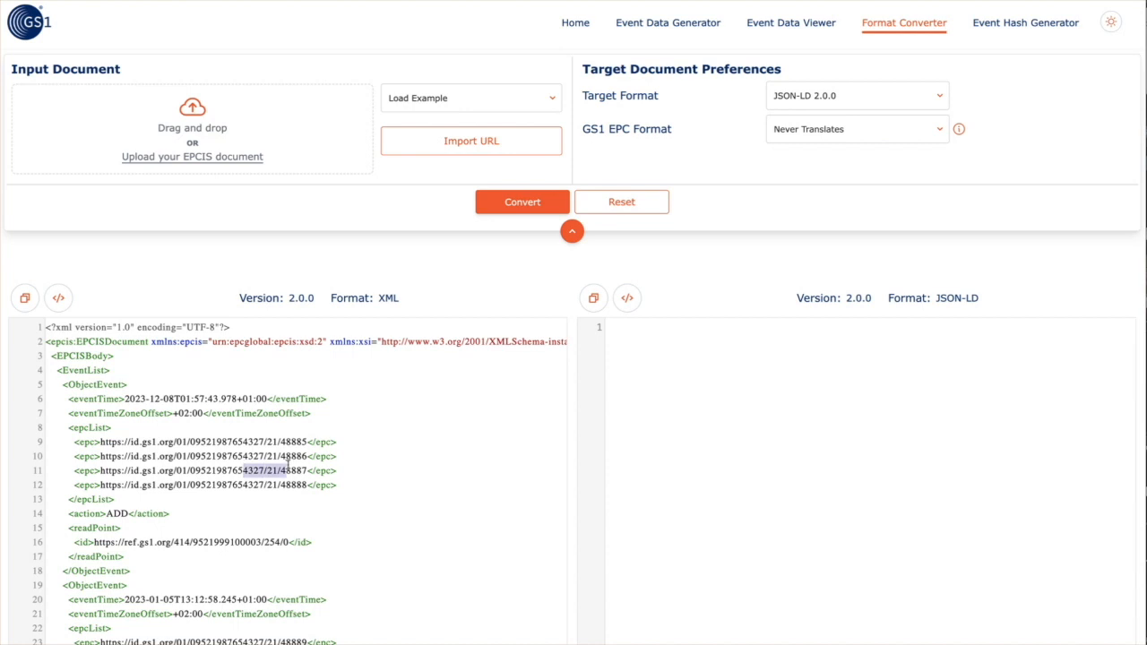
click(789, 136)
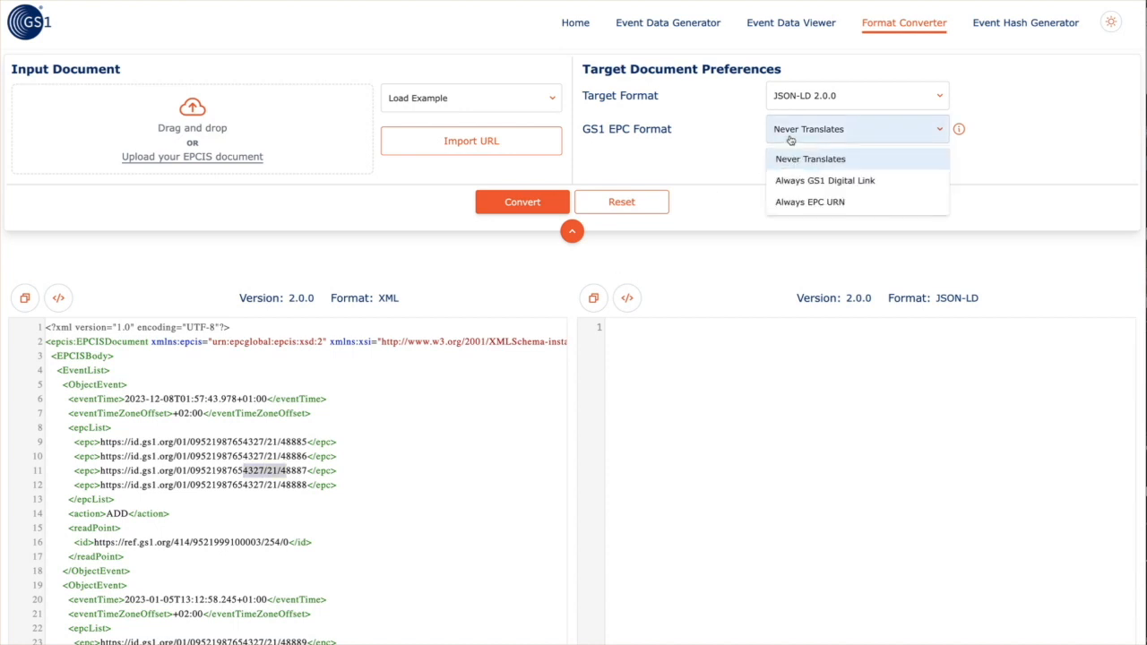
click(787, 202)
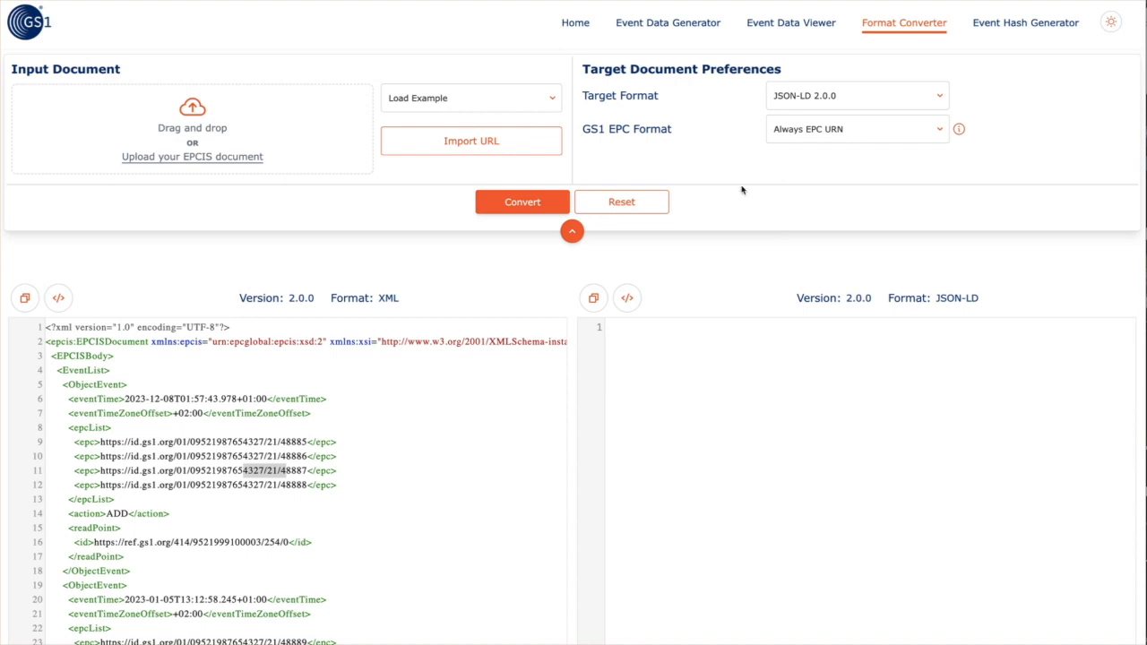
click(519, 205)
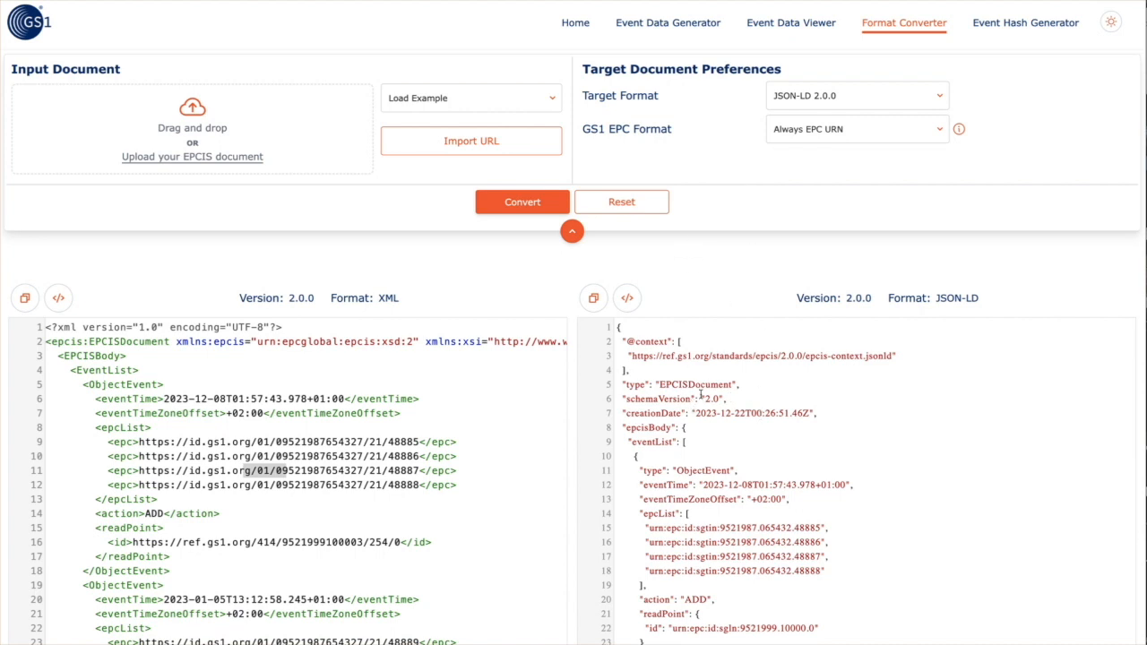
click(789, 105)
Convert to XML 1.2.0 with CBV values always as URN and review the output
click(789, 150)
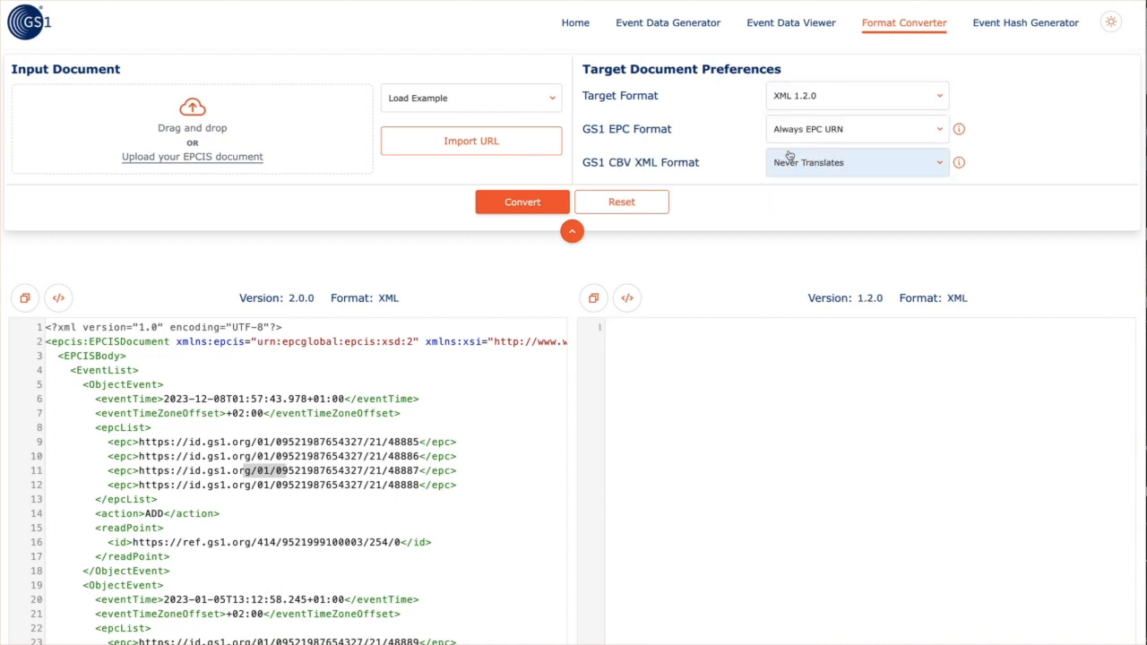
click(789, 165)
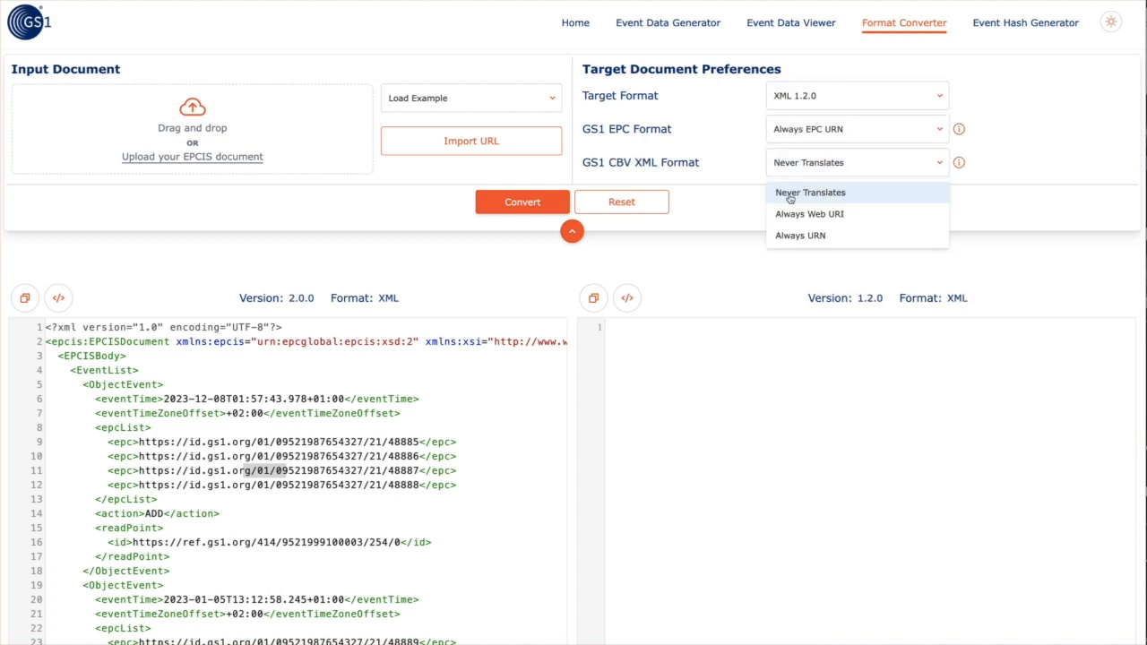
click(786, 237)
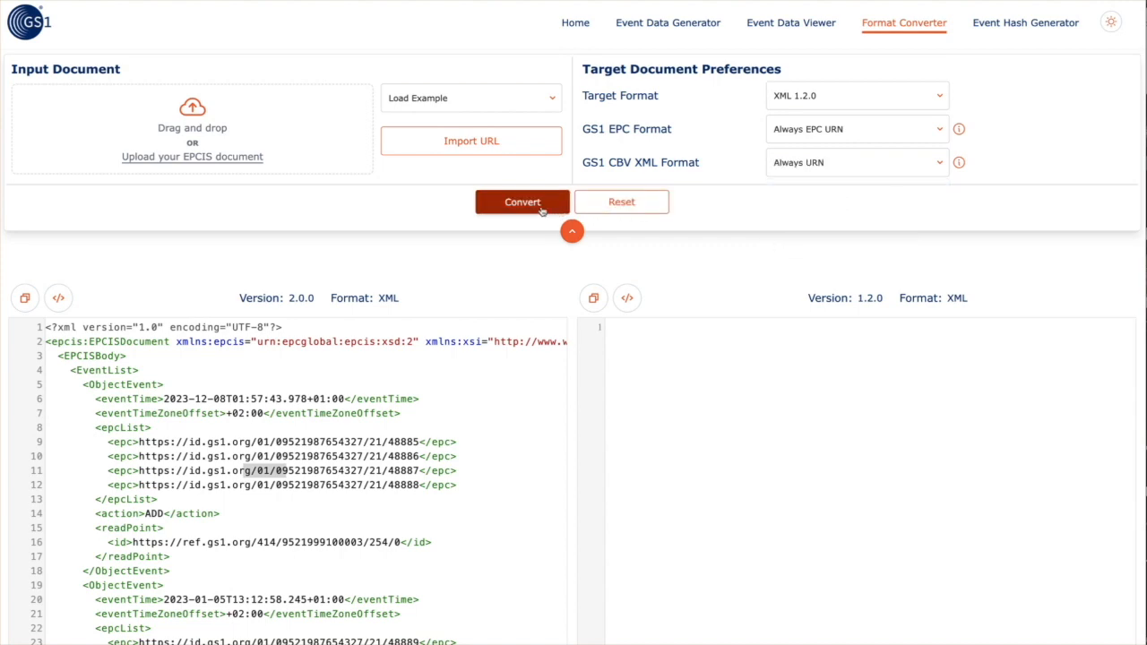
click(539, 207)
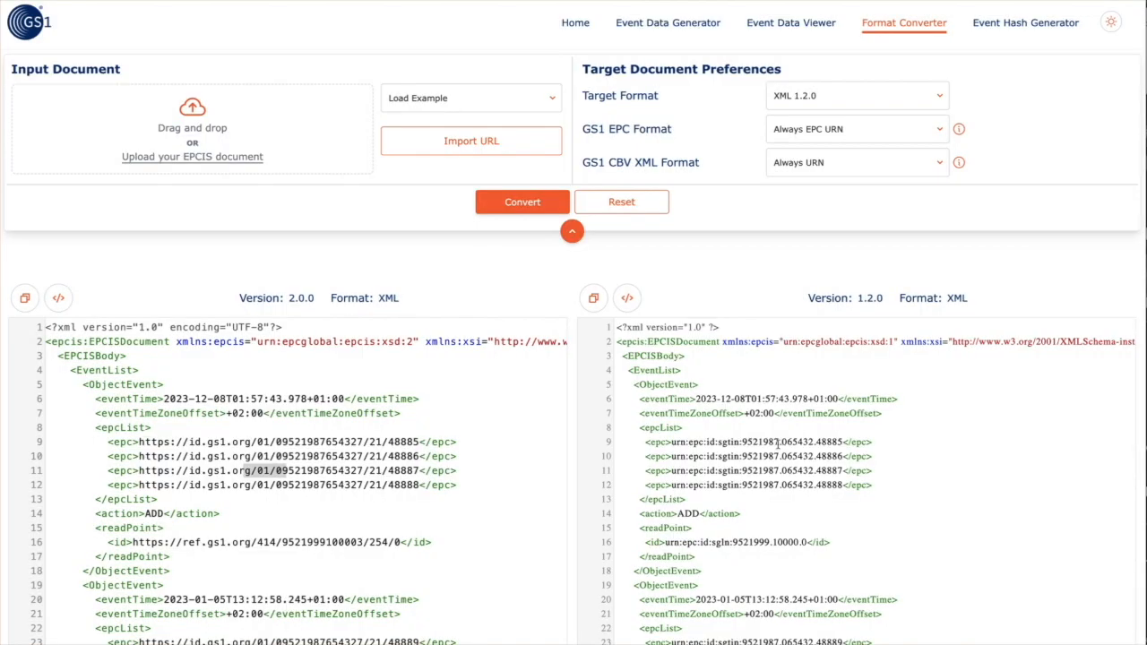
scroll(778, 443, down, 20)
scroll(778, 444, down, 20)
scroll(778, 444, down, 15)
scroll(778, 444, down, 4)
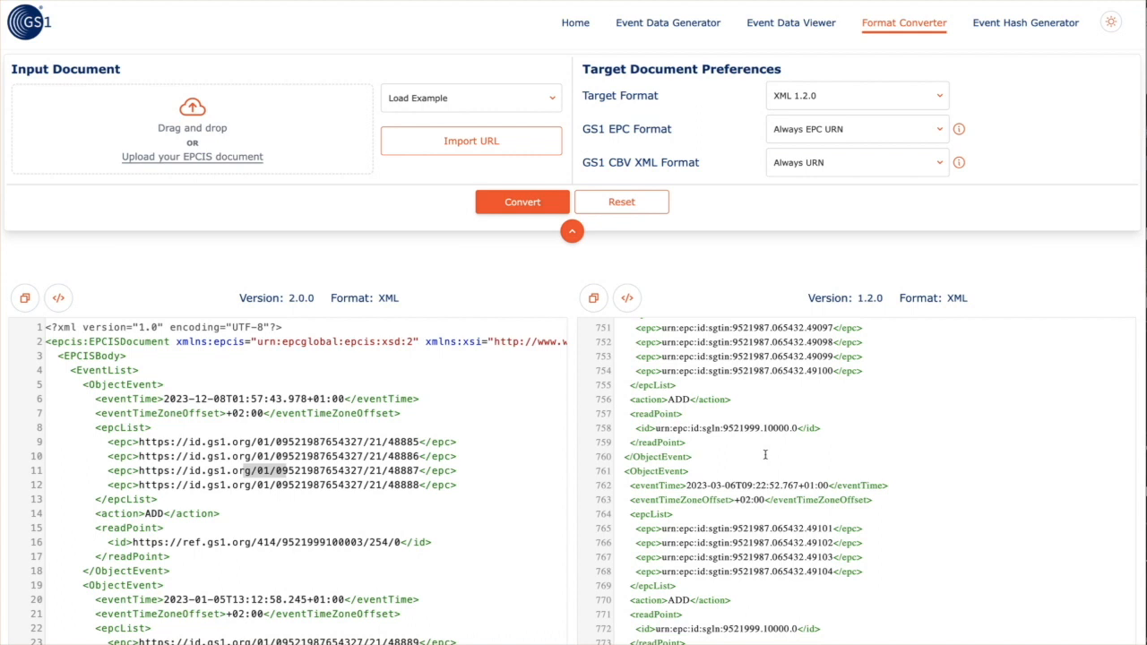
Replace the input document with the converted XML 1.2.0 output
key(ctrl+a)
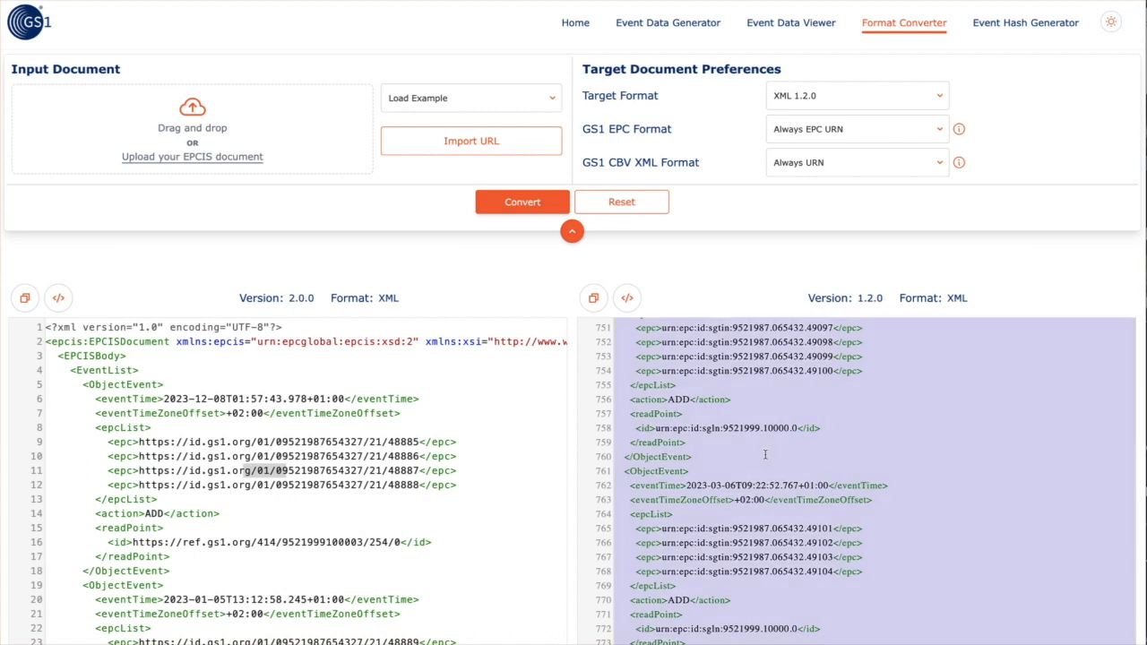
click(524, 411)
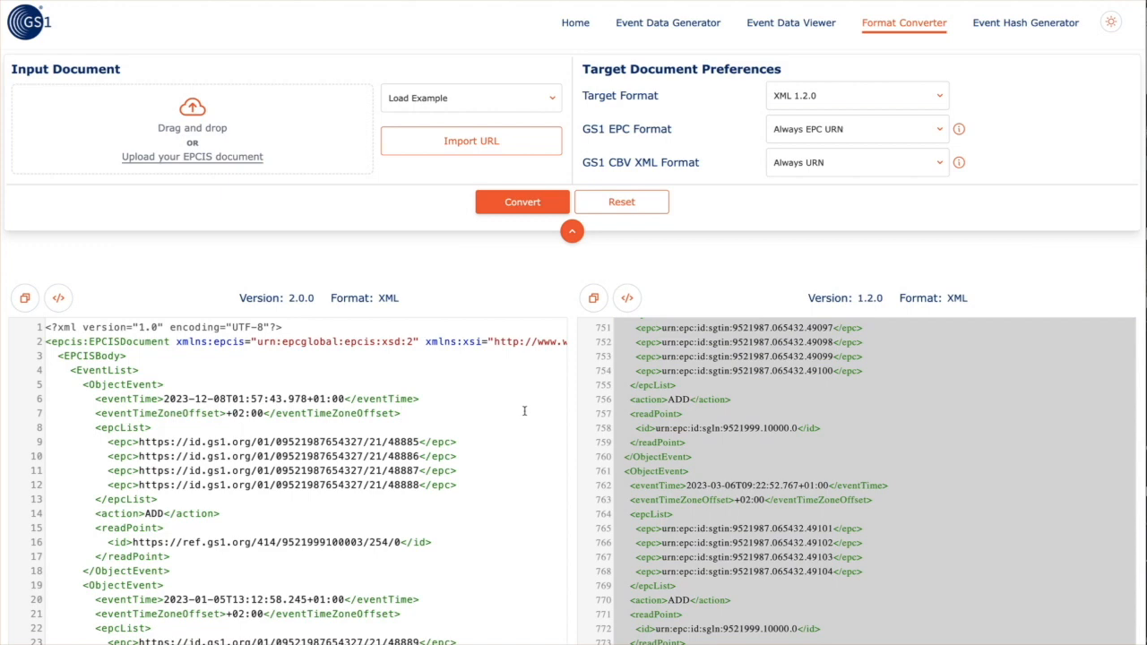
key(ctrl+a)
key(ctrl+v)
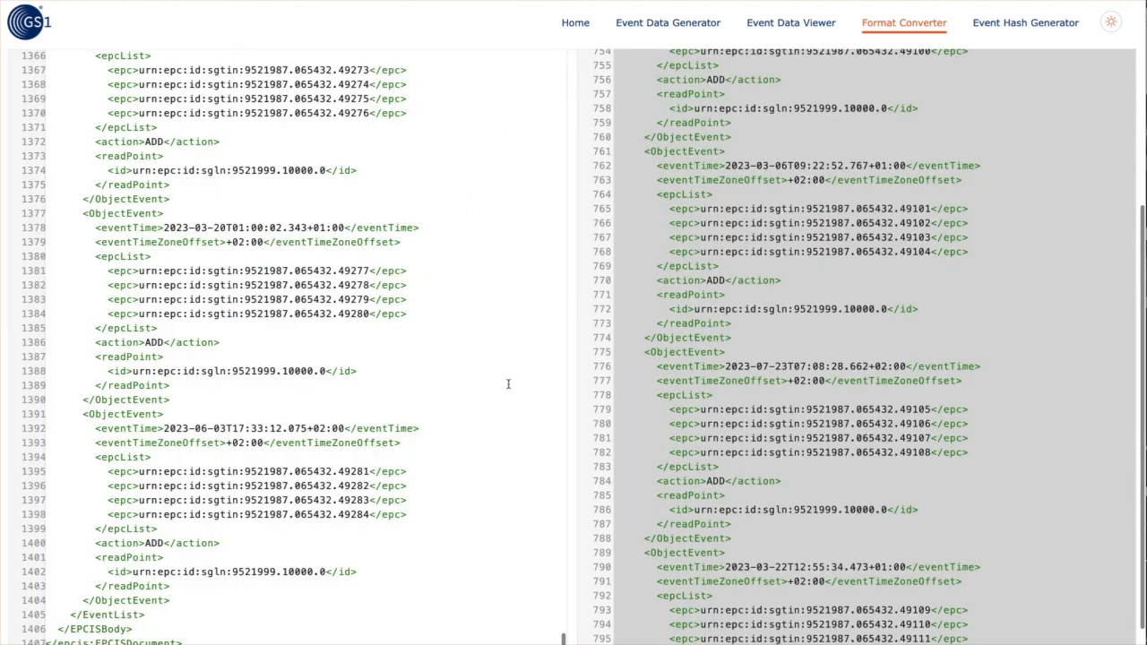
scroll(508, 384, up, 10)
scroll(509, 383, up, 15)
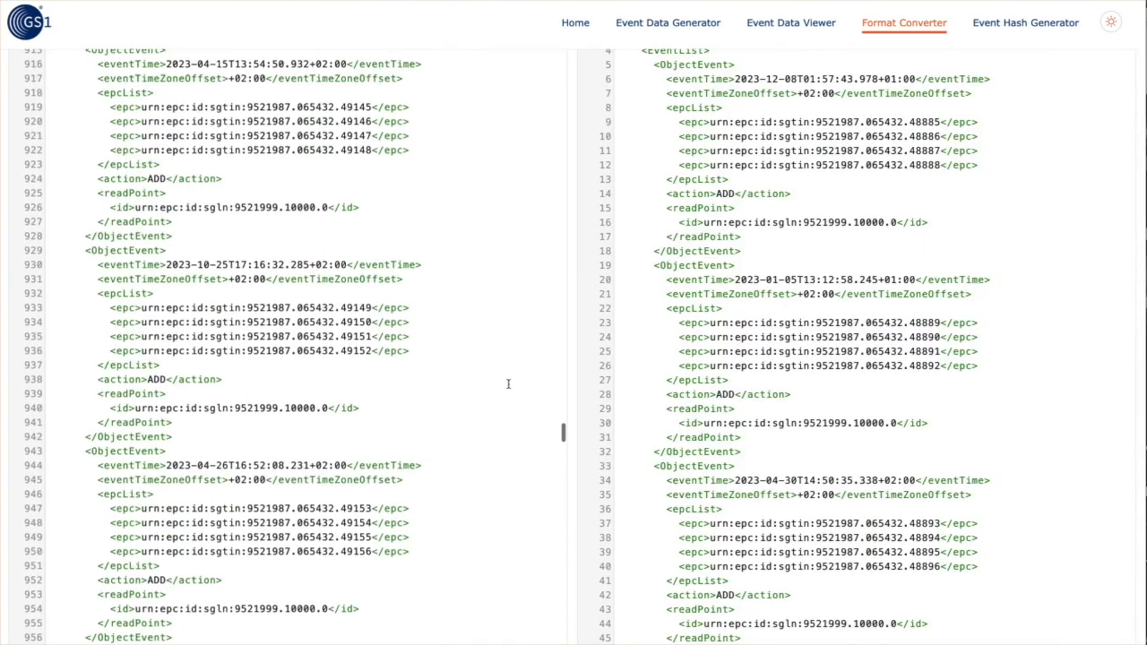
scroll(509, 384, up, 15)
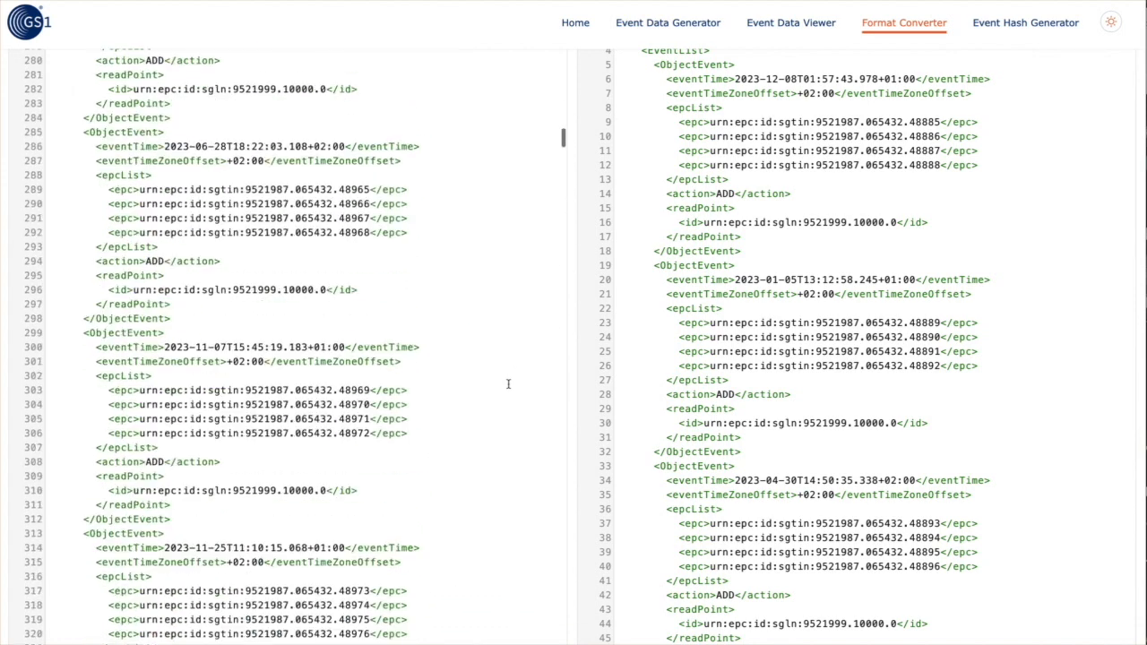
scroll(591, 339, up, 5)
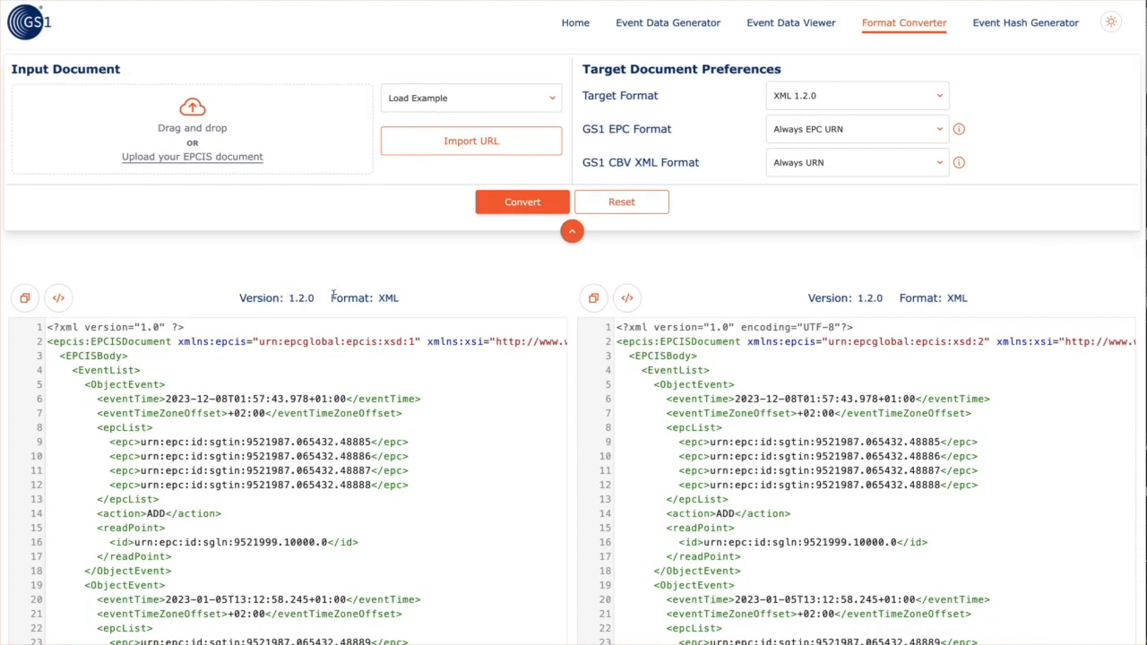
Convert to JSON-LD 2.0.0 with Always GS1 Digital Link EPCs, review output, then return Home
click(773, 105)
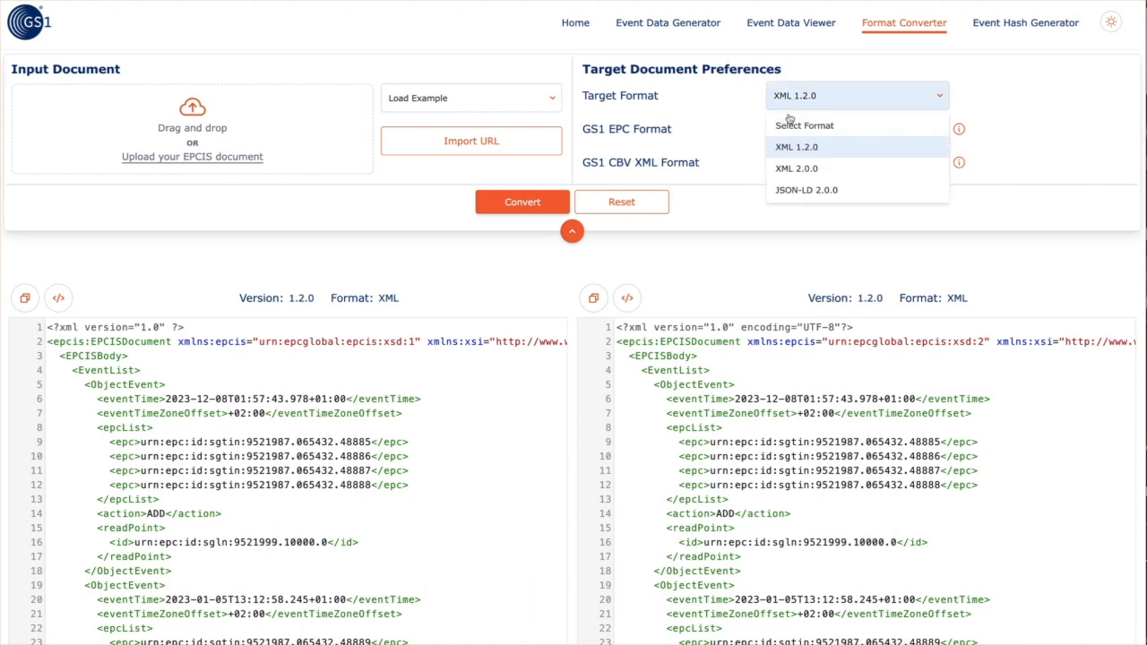
click(788, 189)
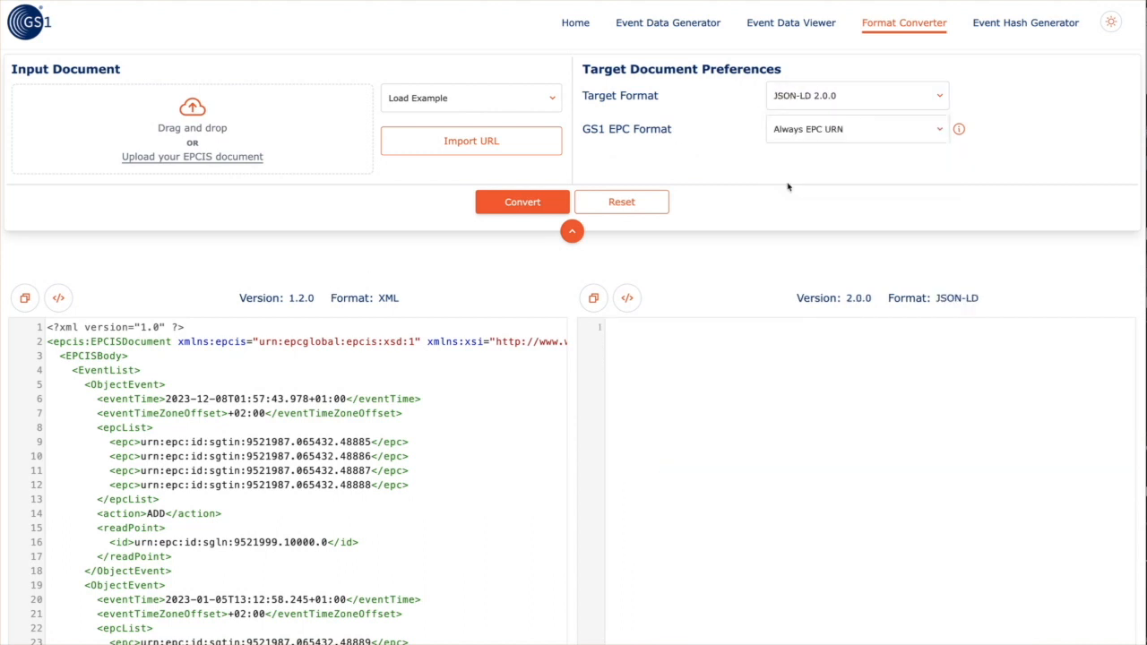
click(800, 132)
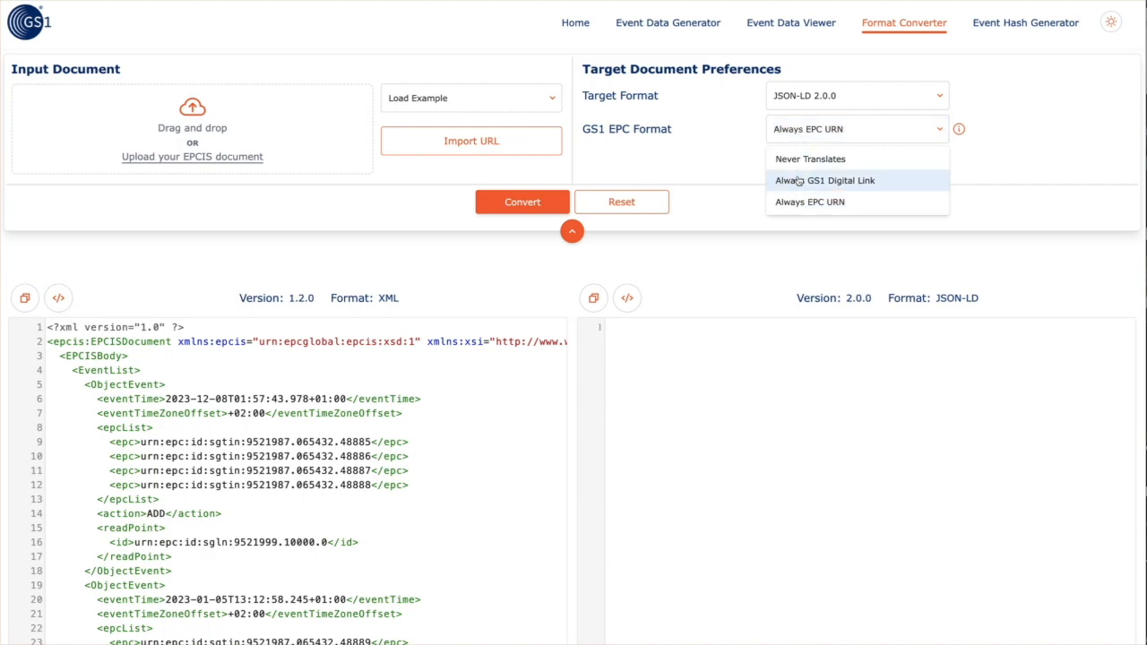
click(801, 180)
click(528, 206)
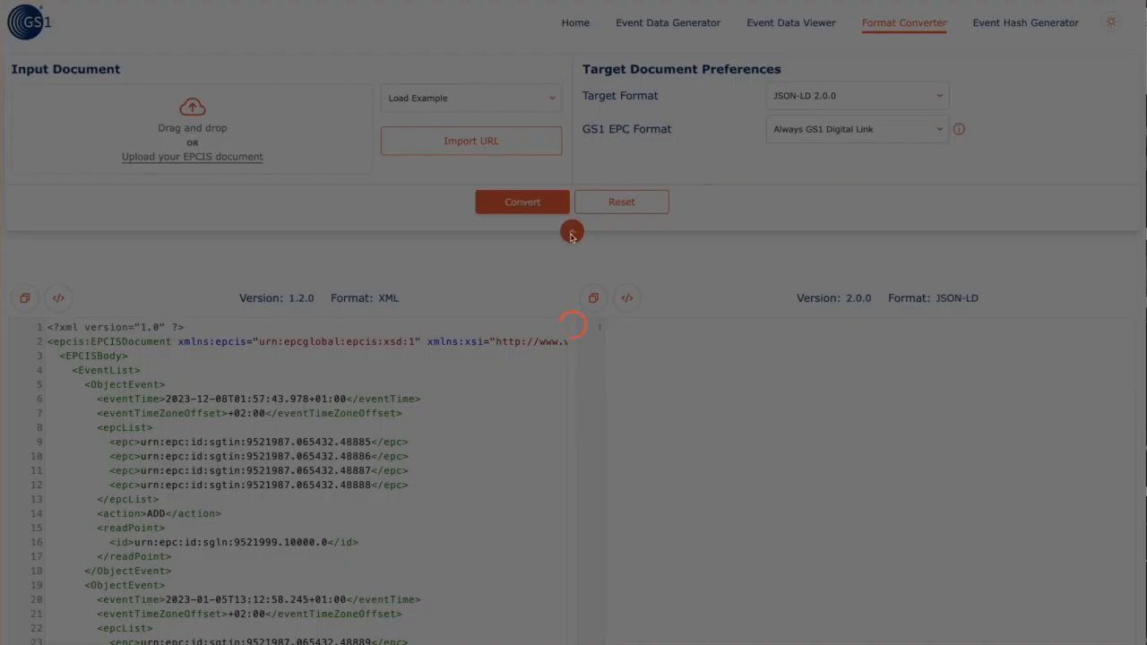
scroll(749, 424, down, 3)
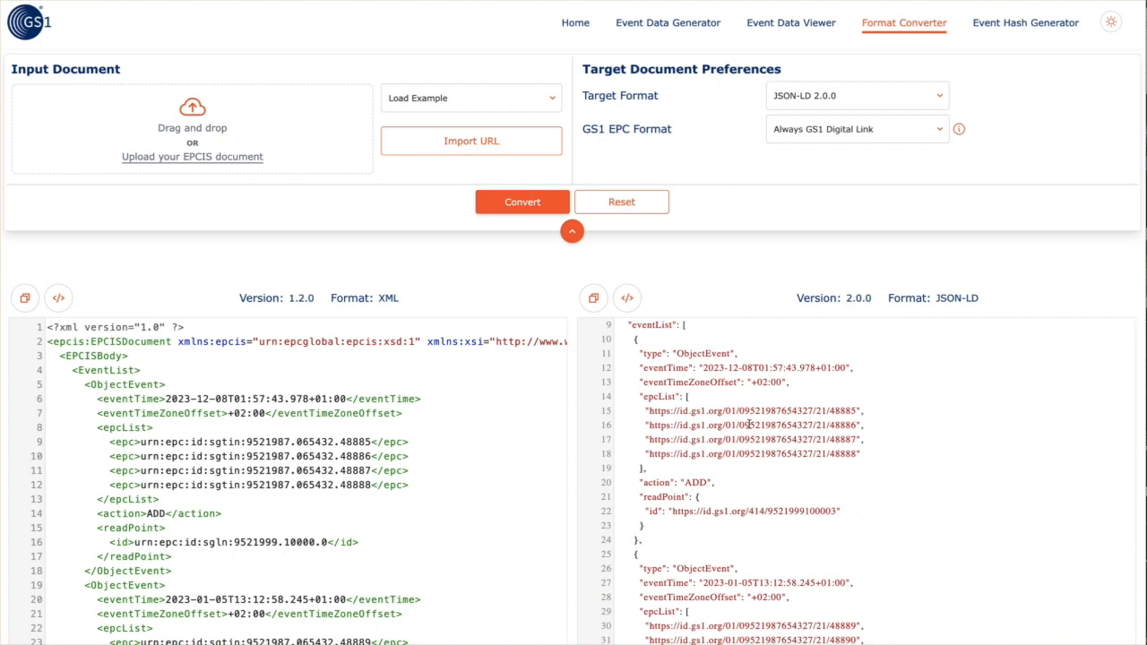
scroll(750, 424, down, 20)
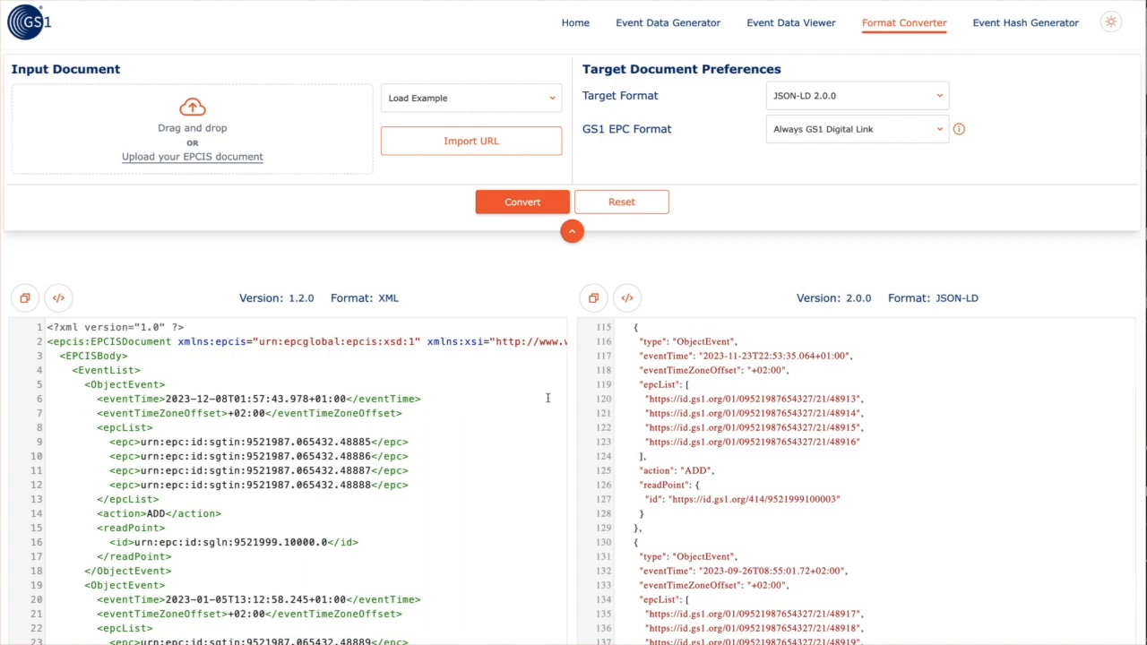
scroll(785, 332, up, 12)
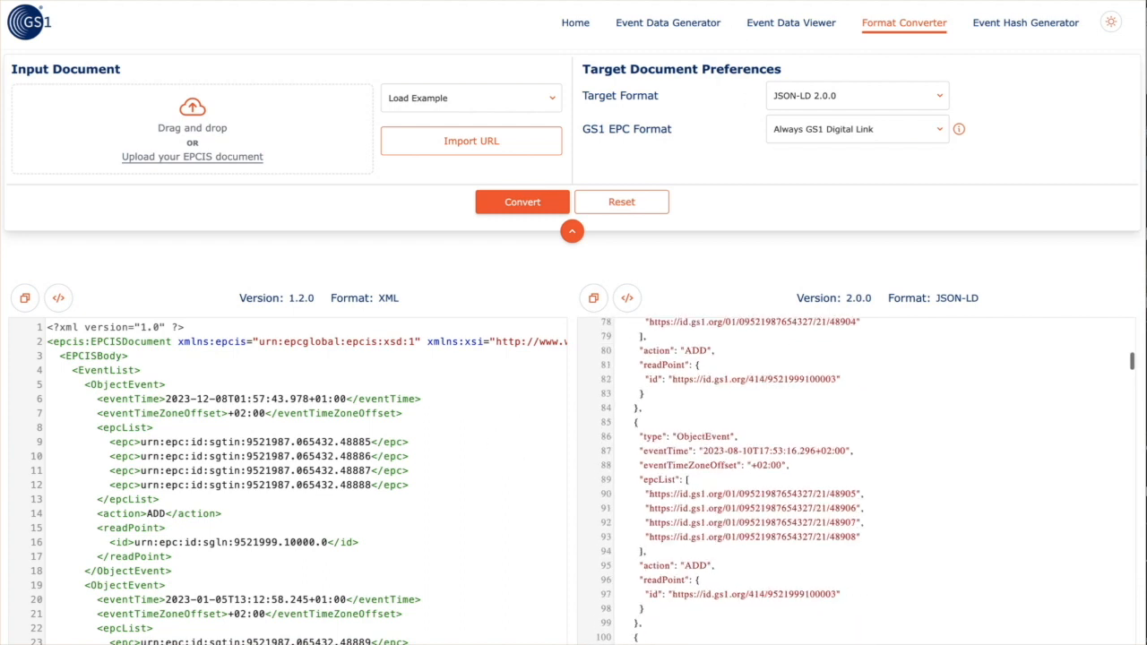
click(565, 29)
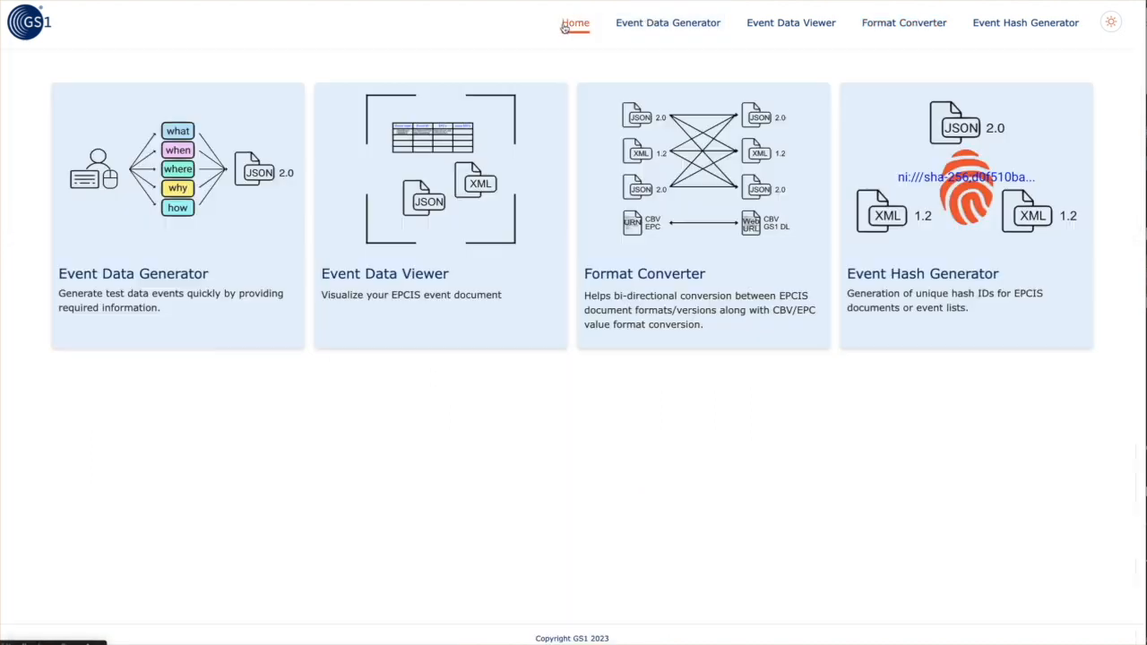
Visit Format Converter, Event Data Viewer and Event Data Generator, then open Event Hash Generator's file picker
click(874, 36)
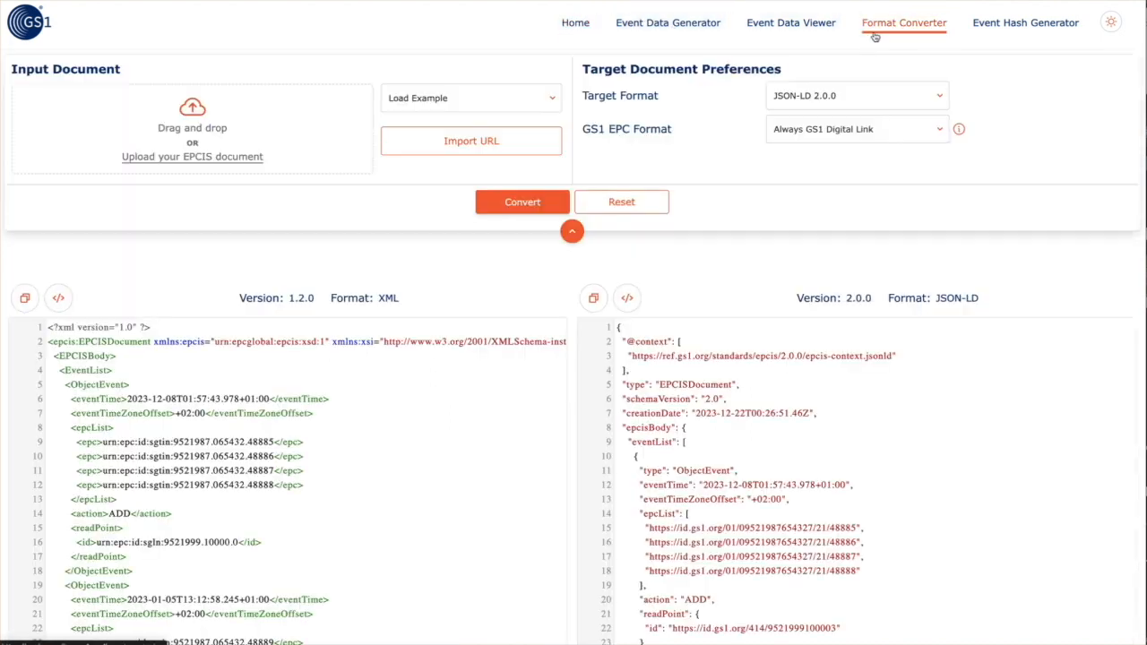
click(789, 27)
click(649, 37)
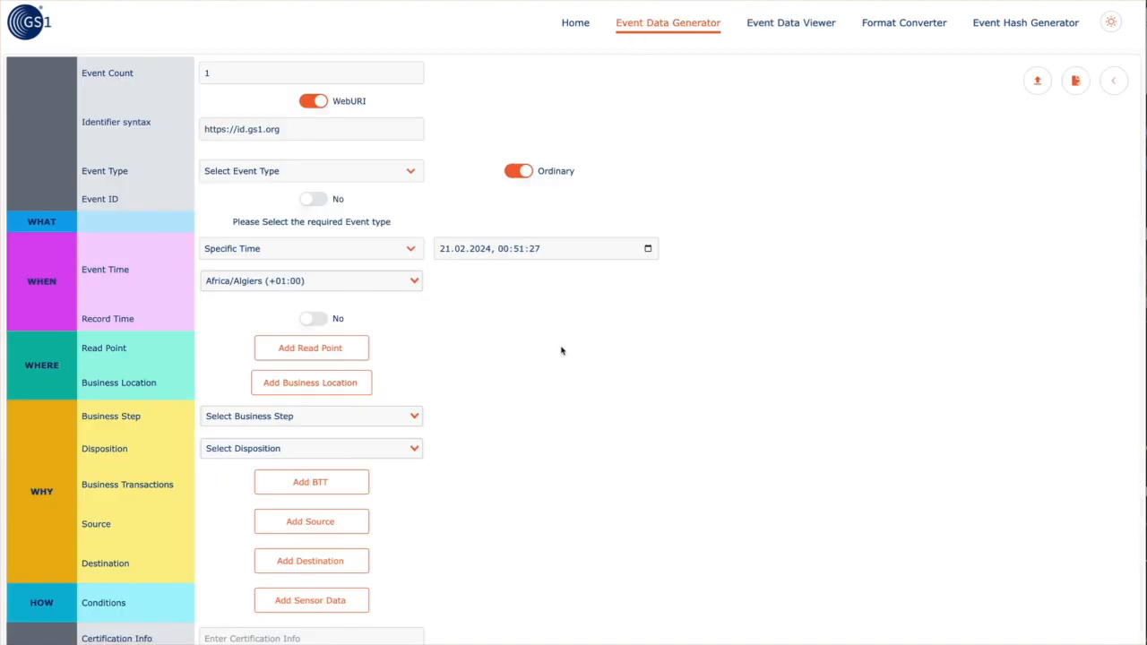
scroll(561, 351, down, 1)
scroll(561, 351, down, 2)
scroll(561, 351, up, 3)
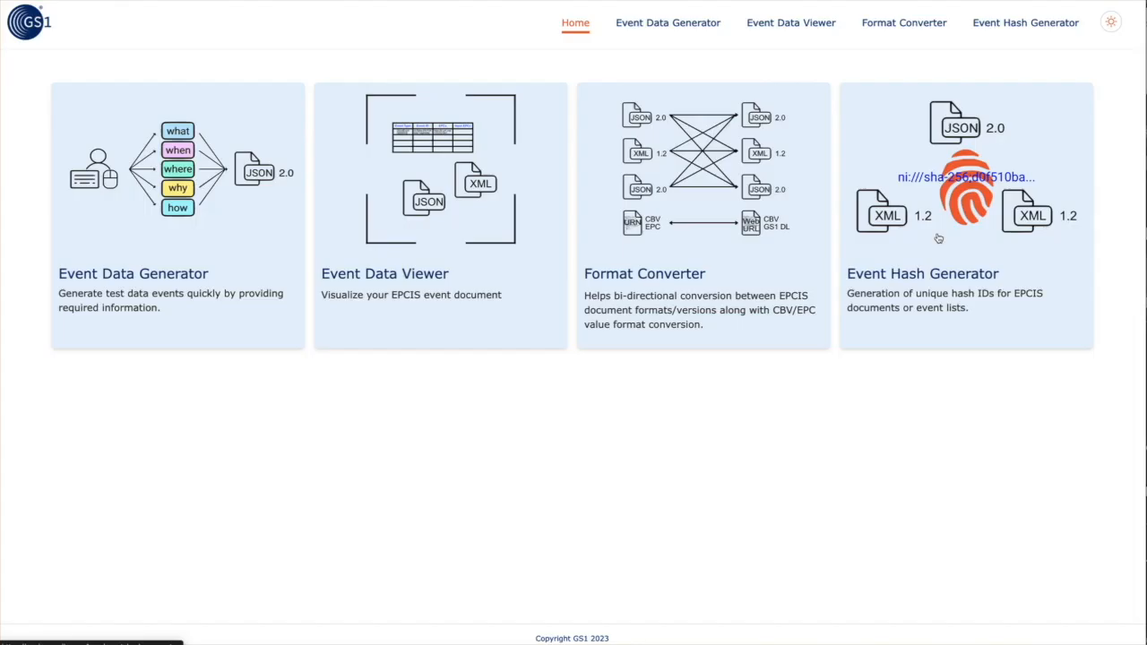
click(939, 238)
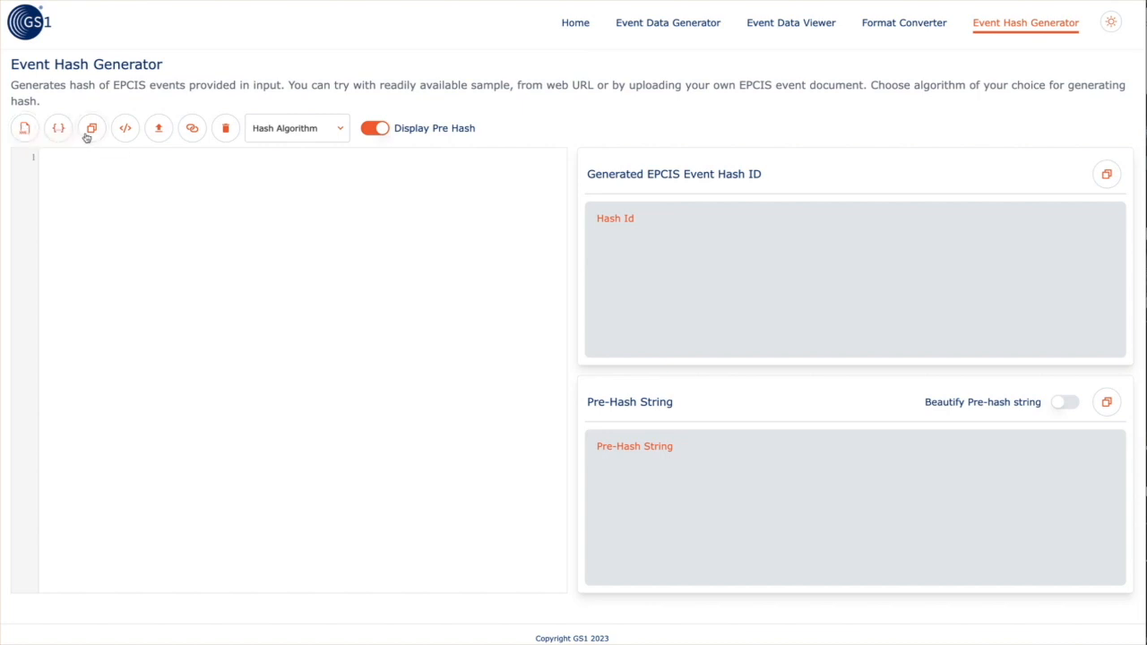
click(158, 130)
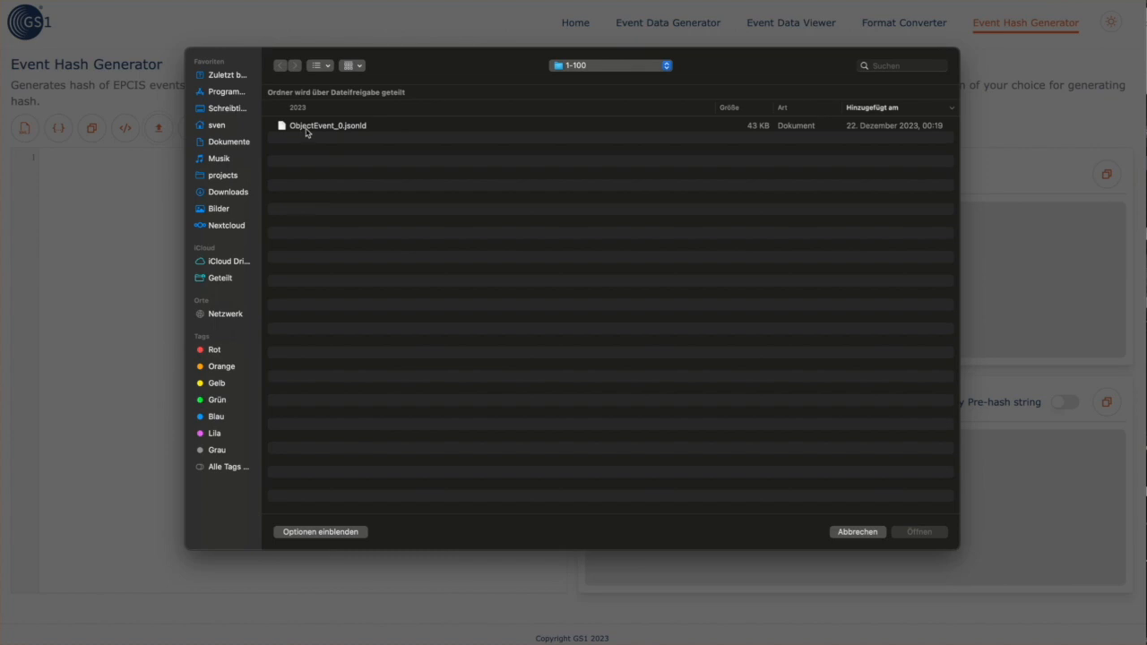
Load ObjectEvent_0.jsonld into the Event Hash Generator and look over its hash list
click(306, 128)
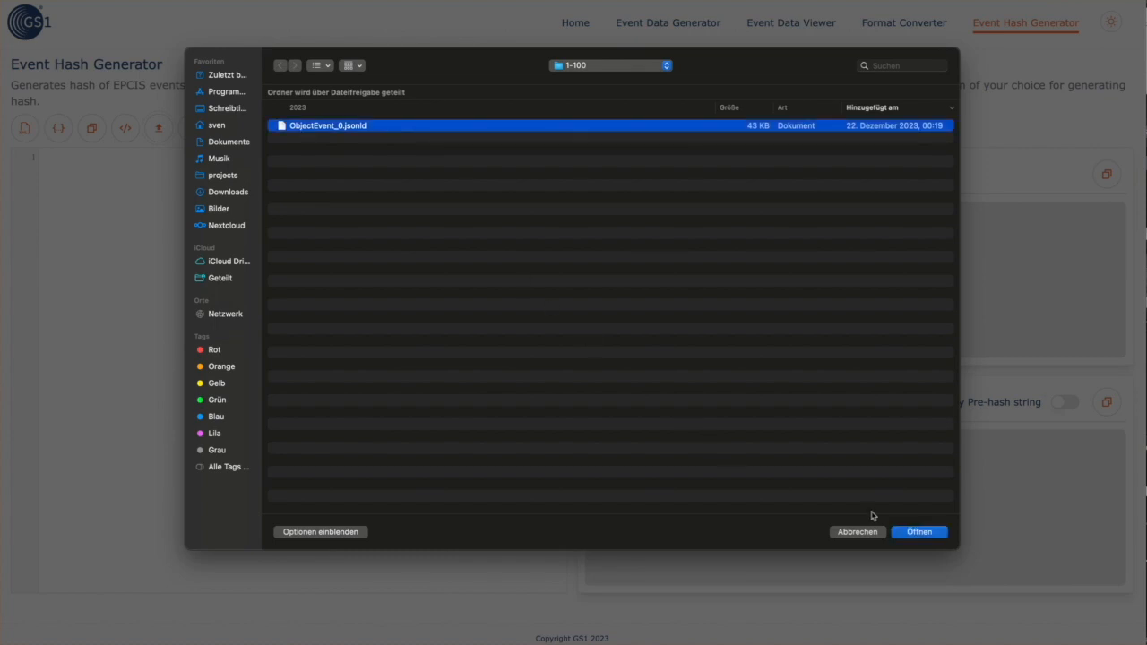
click(919, 533)
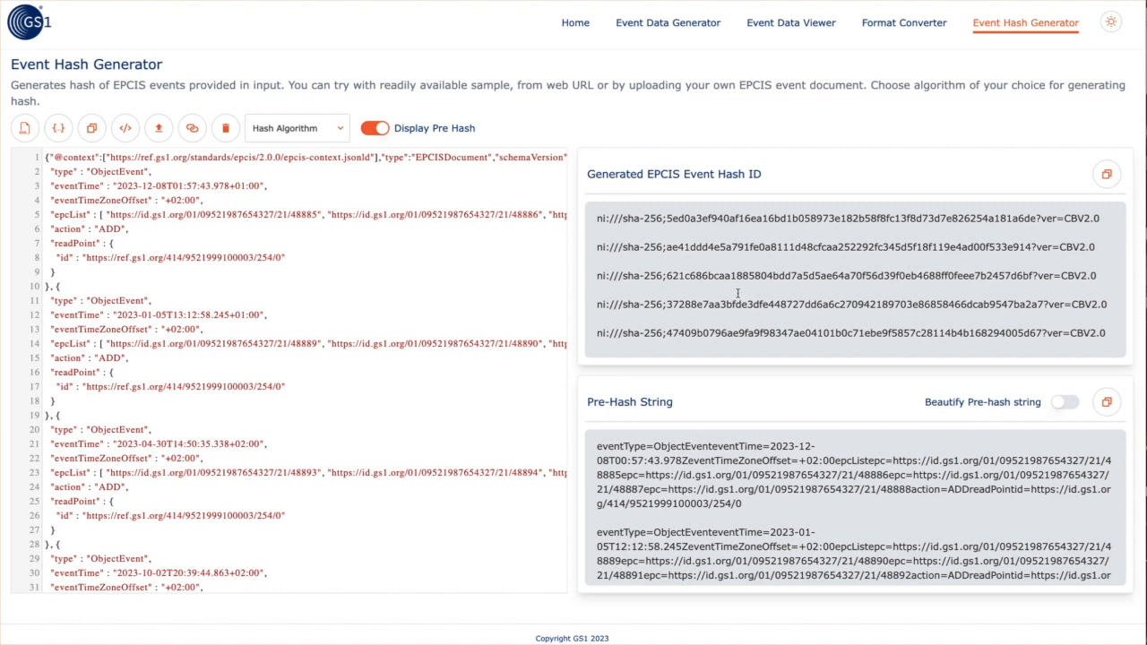
scroll(738, 293, down, 10)
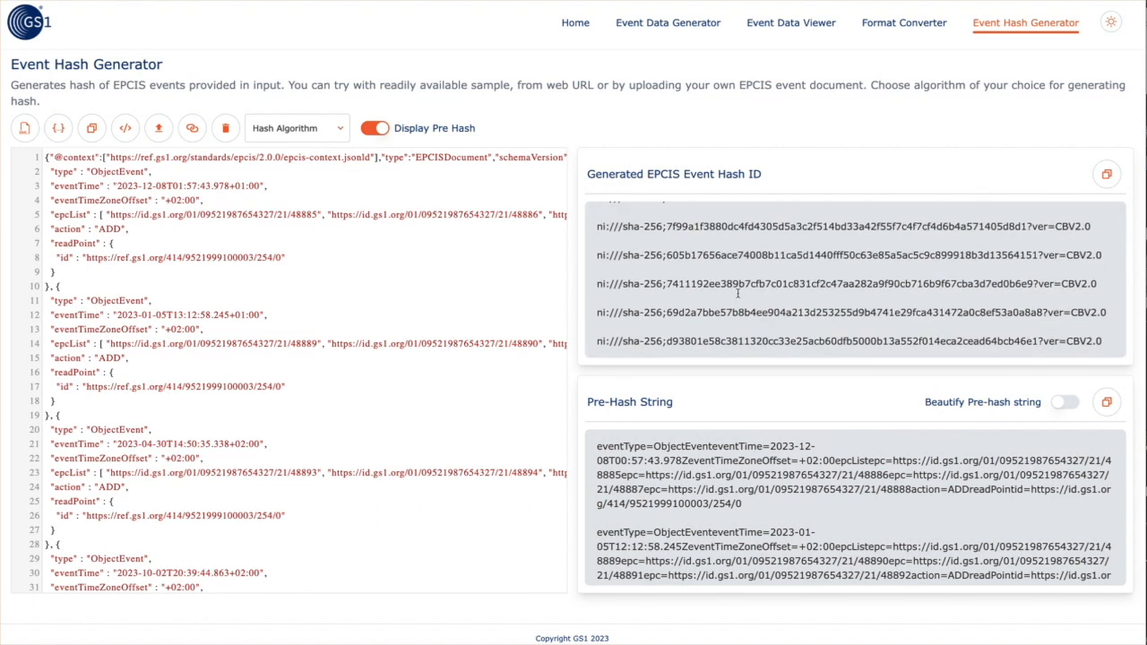
scroll(675, 437, down, 10)
scroll(639, 283, up, 10)
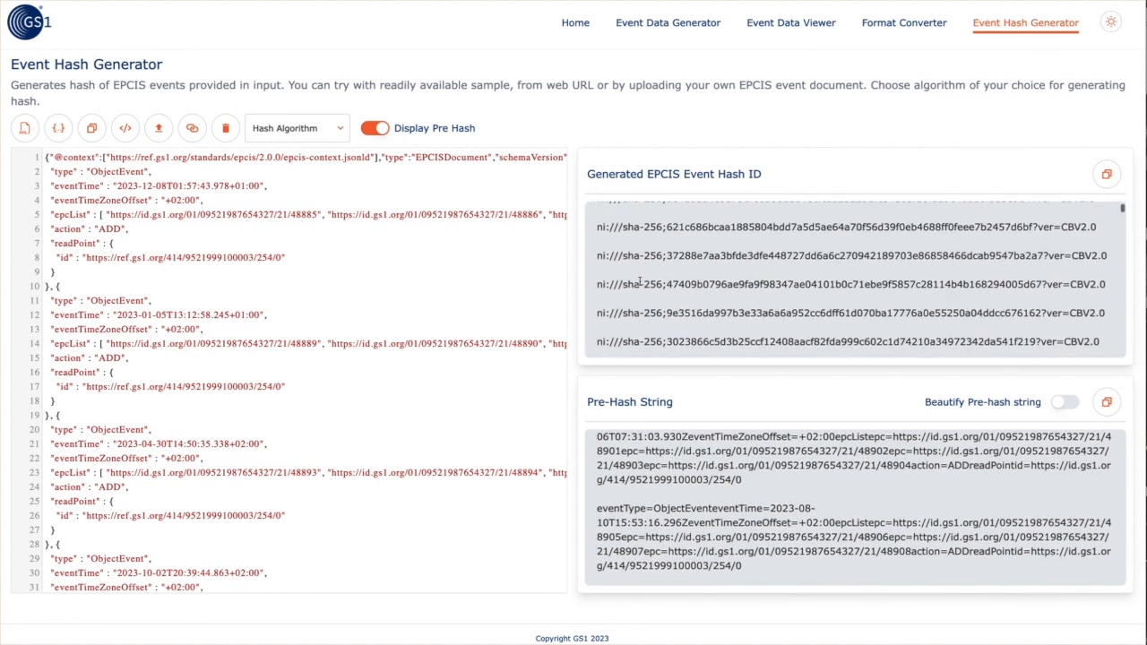
scroll(639, 283, up, 2)
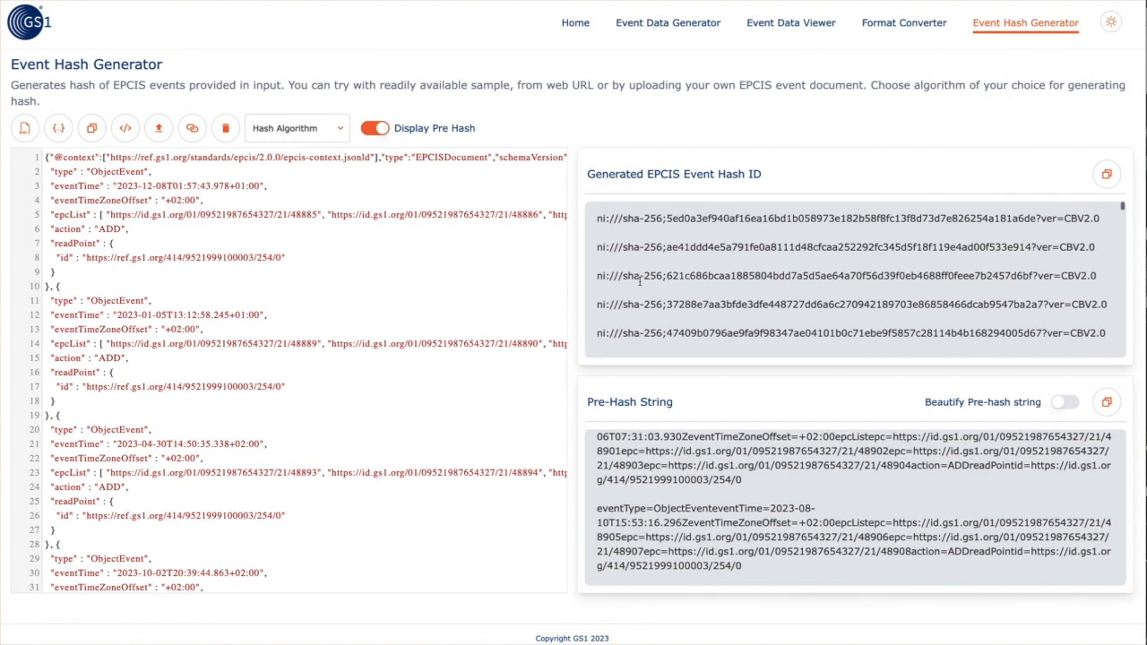
Switch the hash algorithm to SHA-256 and turn off Display Pre Hash
click(300, 128)
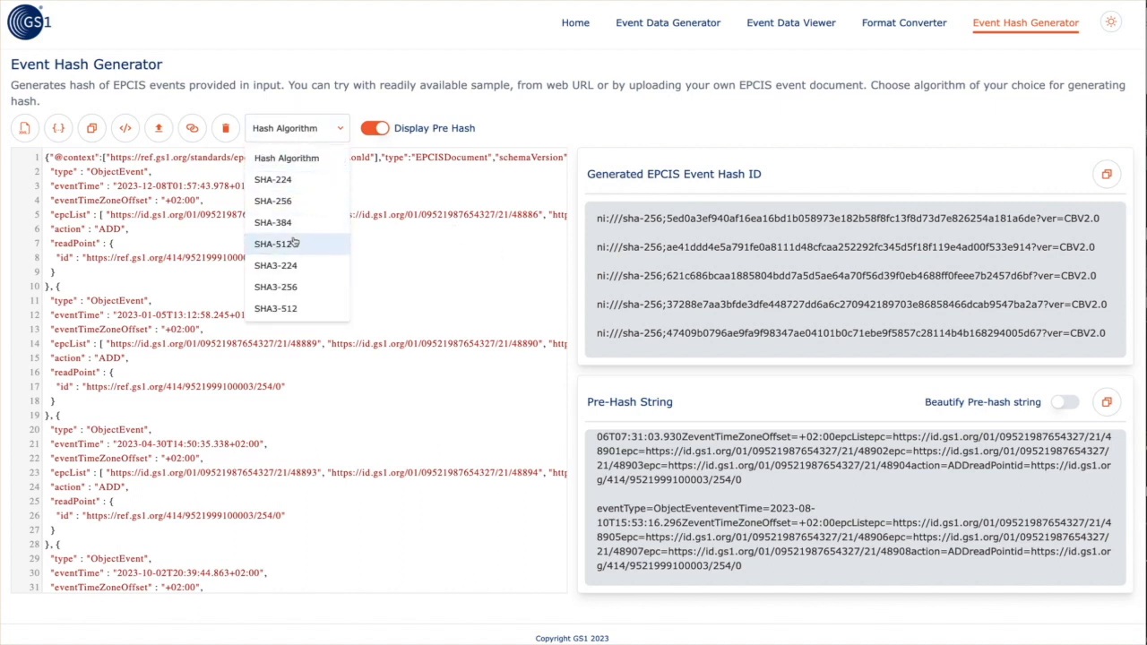
click(288, 201)
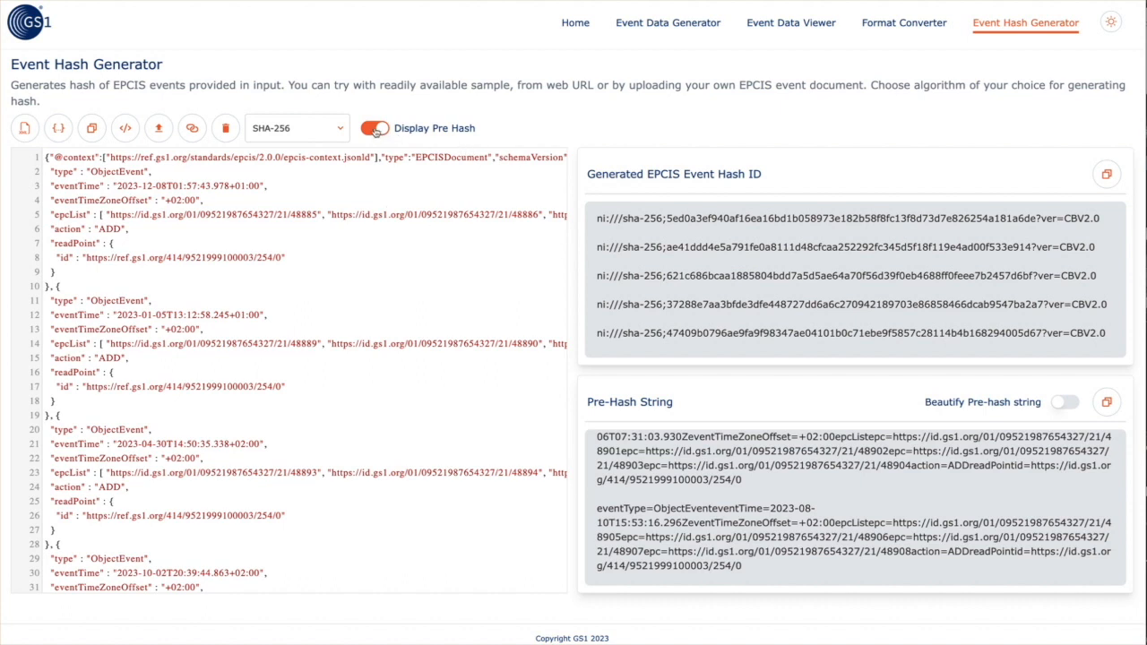
click(376, 129)
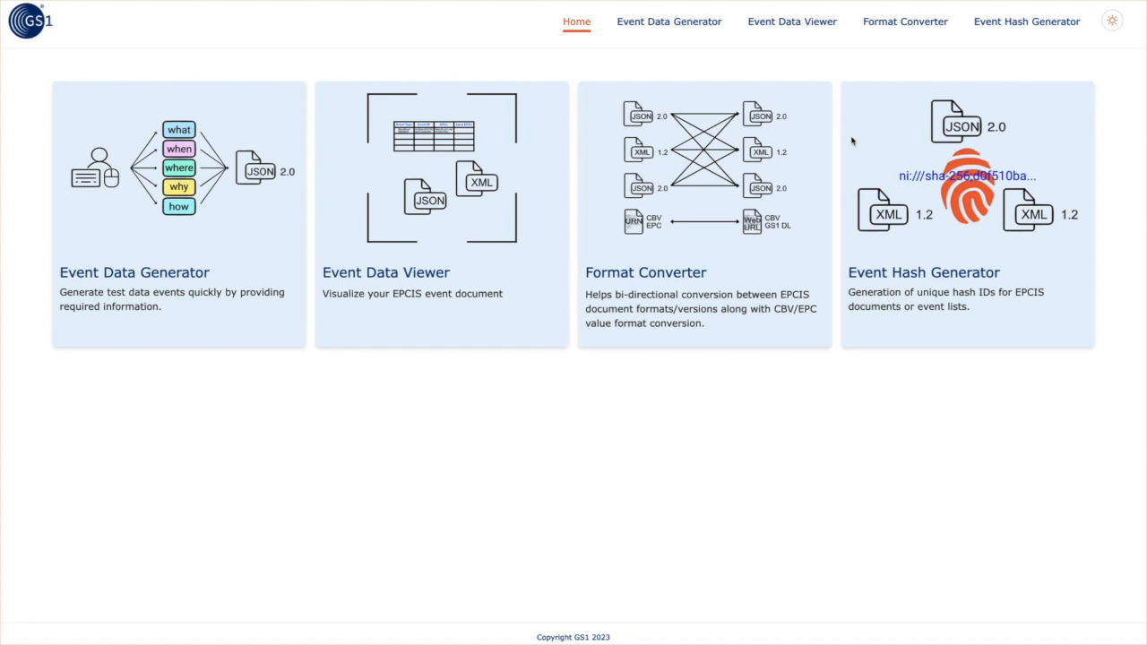
Switch the site to the dark theme and go to the Event Data Generator
click(1113, 25)
click(1058, 71)
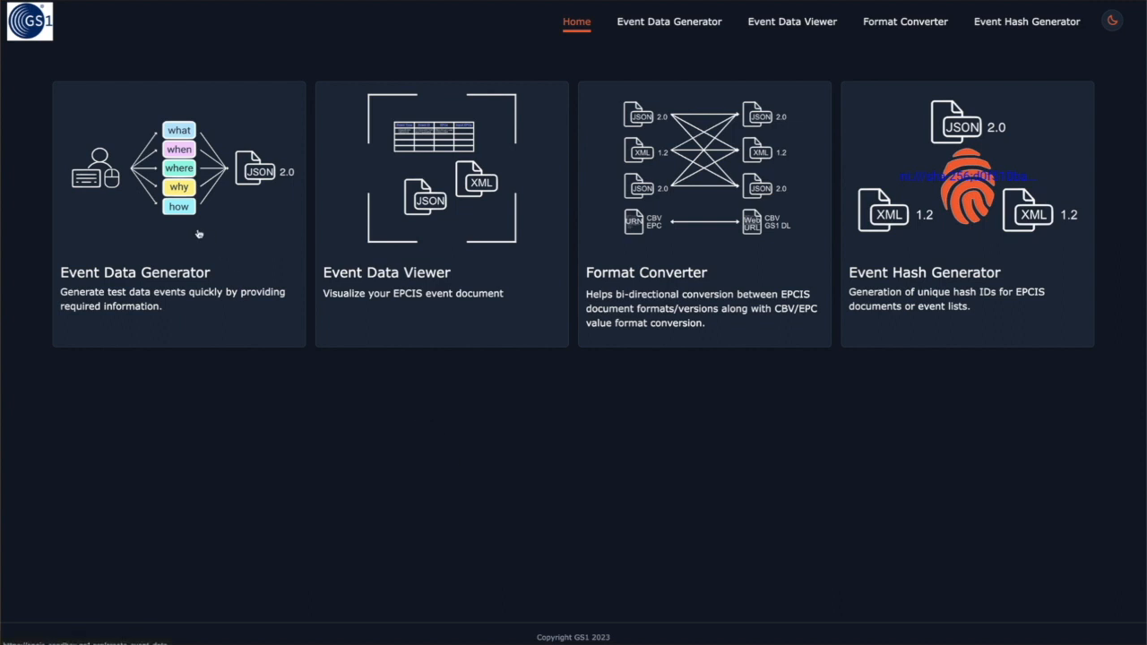
click(181, 206)
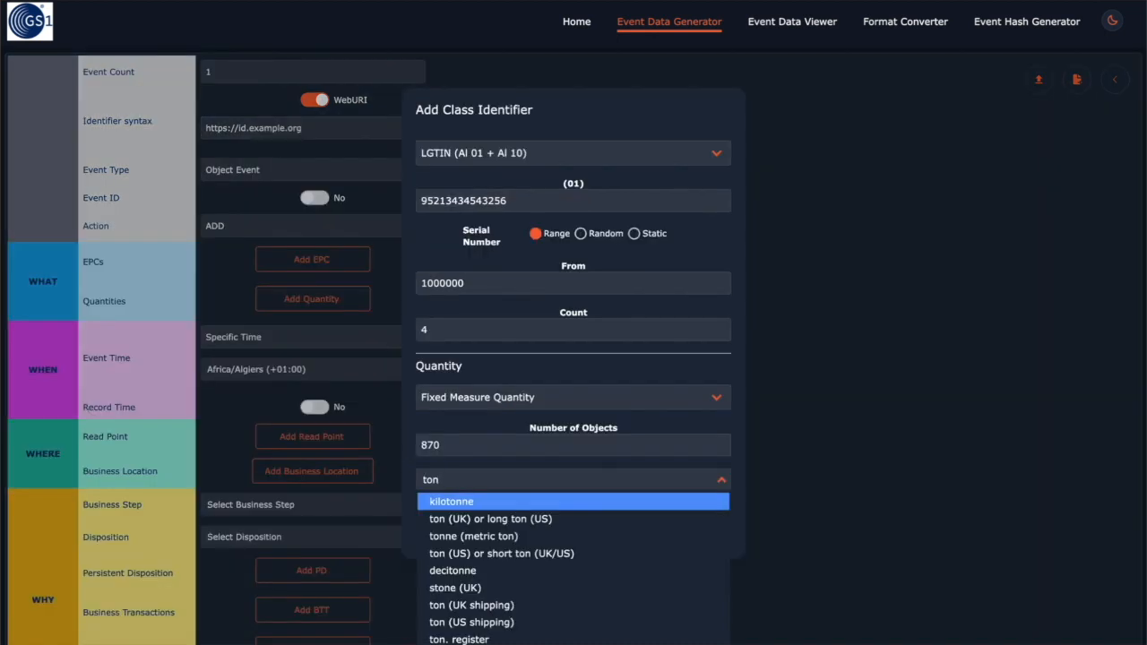
Set the LGTIN class quantity unit to kilogram and submit the 870 kilogram quantity
key(Down)
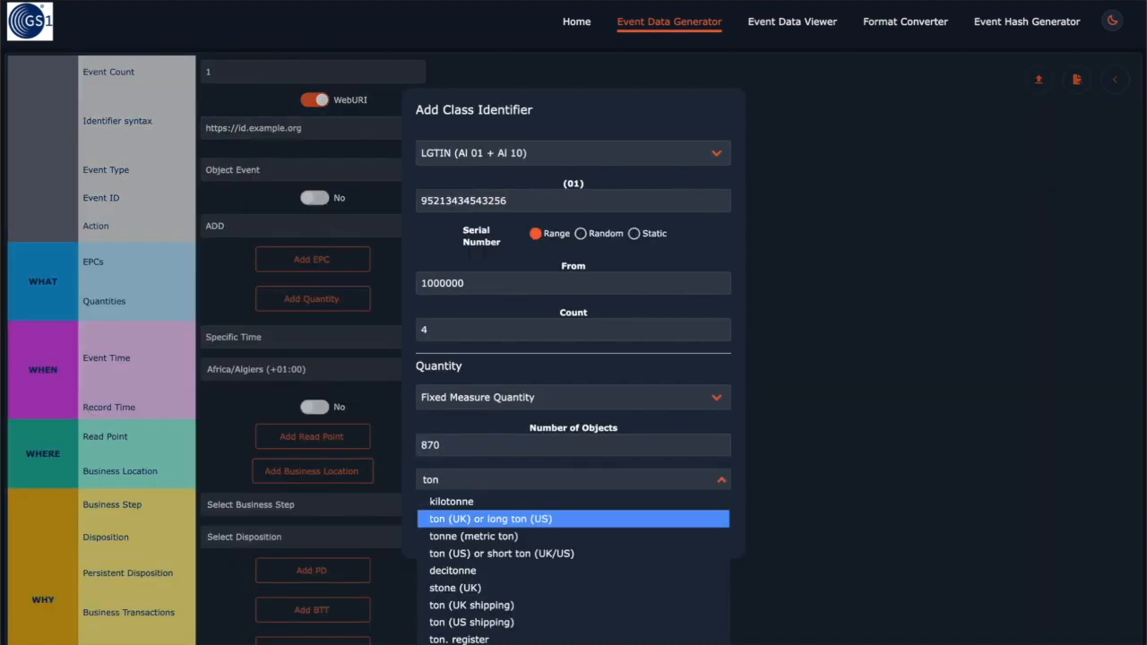
key(Down)
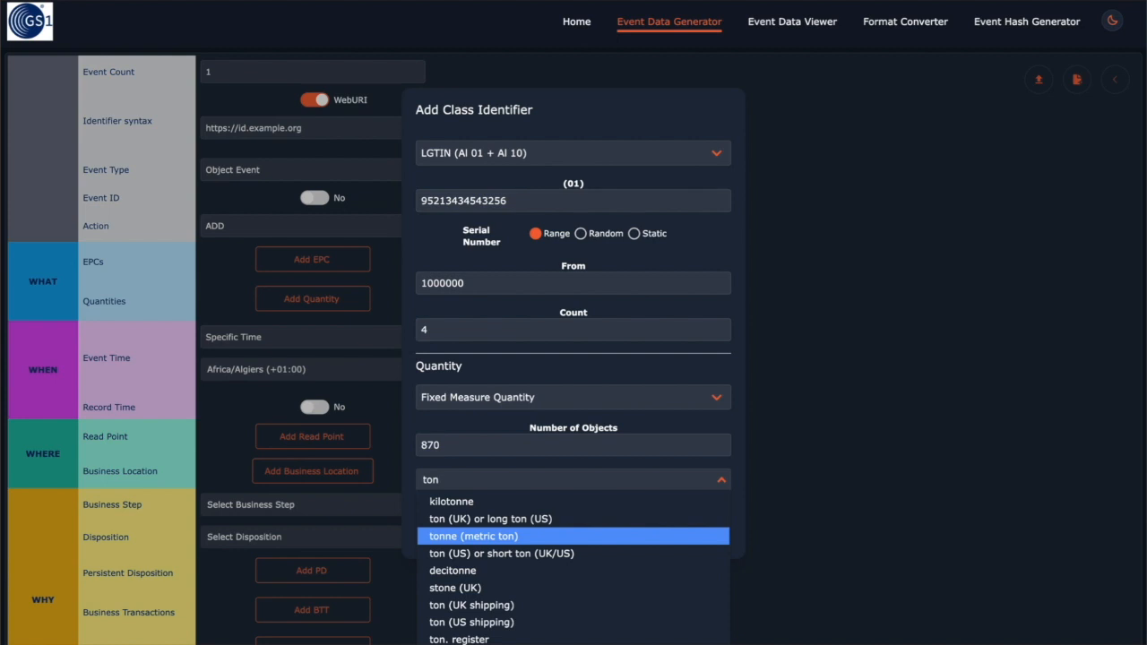
key(BackSpace)
key(BackSpace)
text(kil)
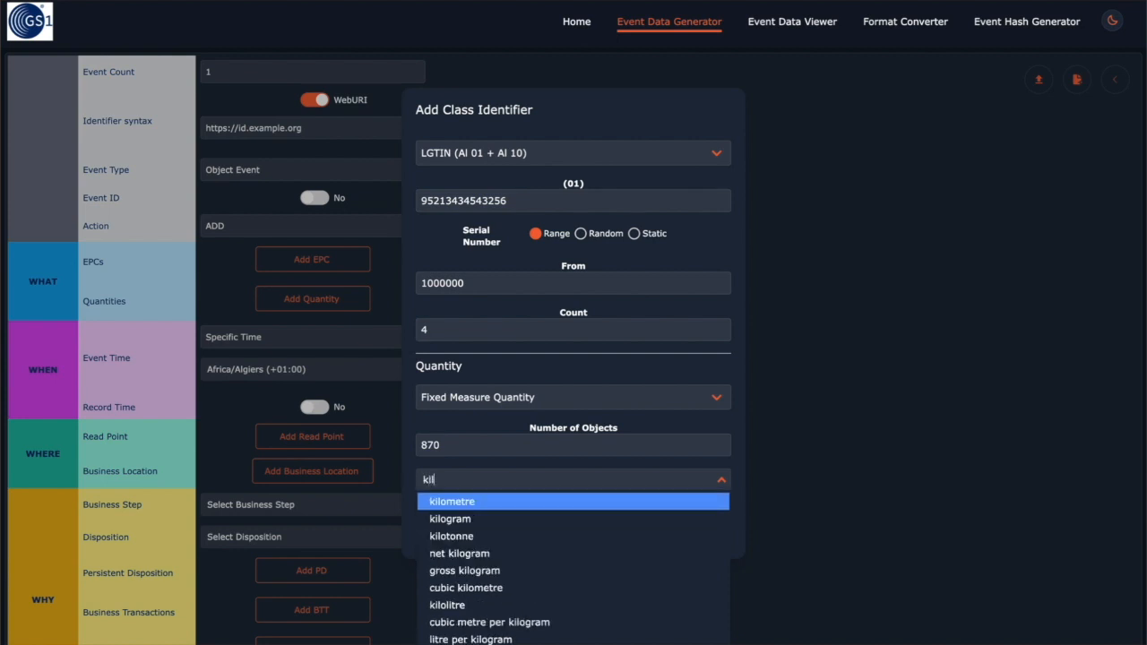
click(474, 520)
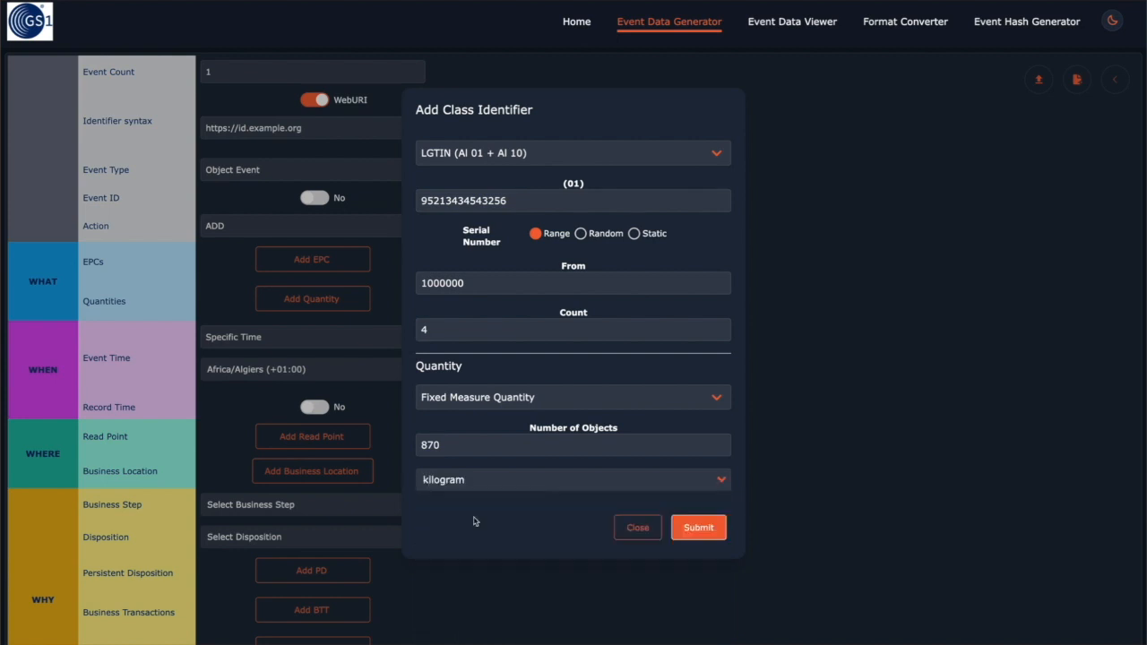
click(703, 536)
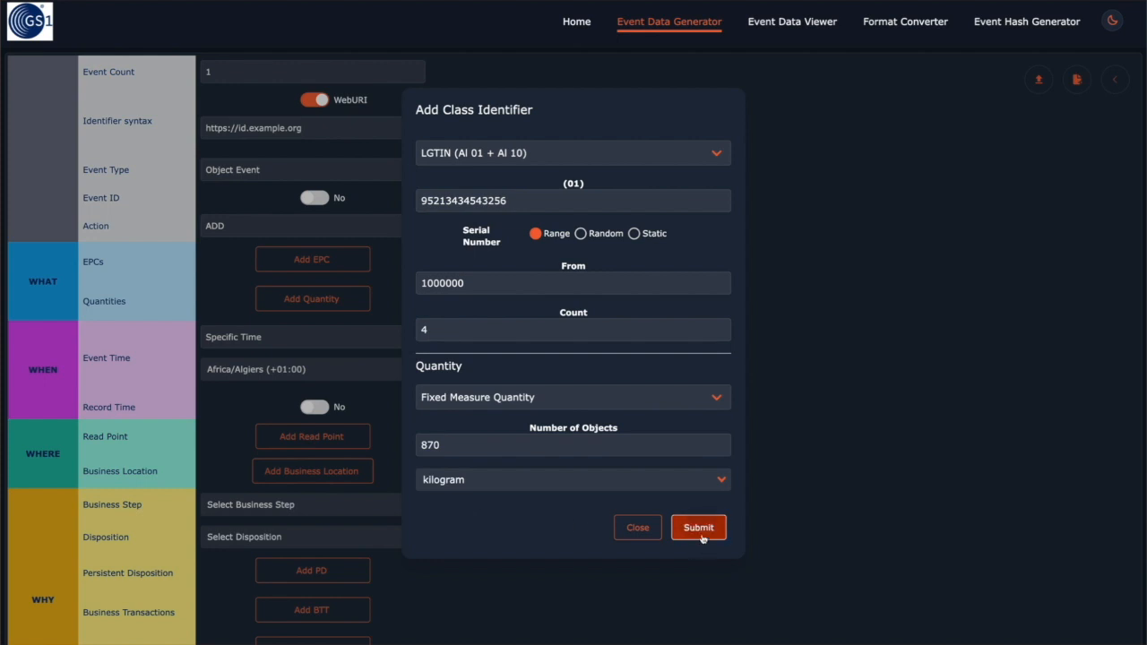
scroll(558, 437, down, 4)
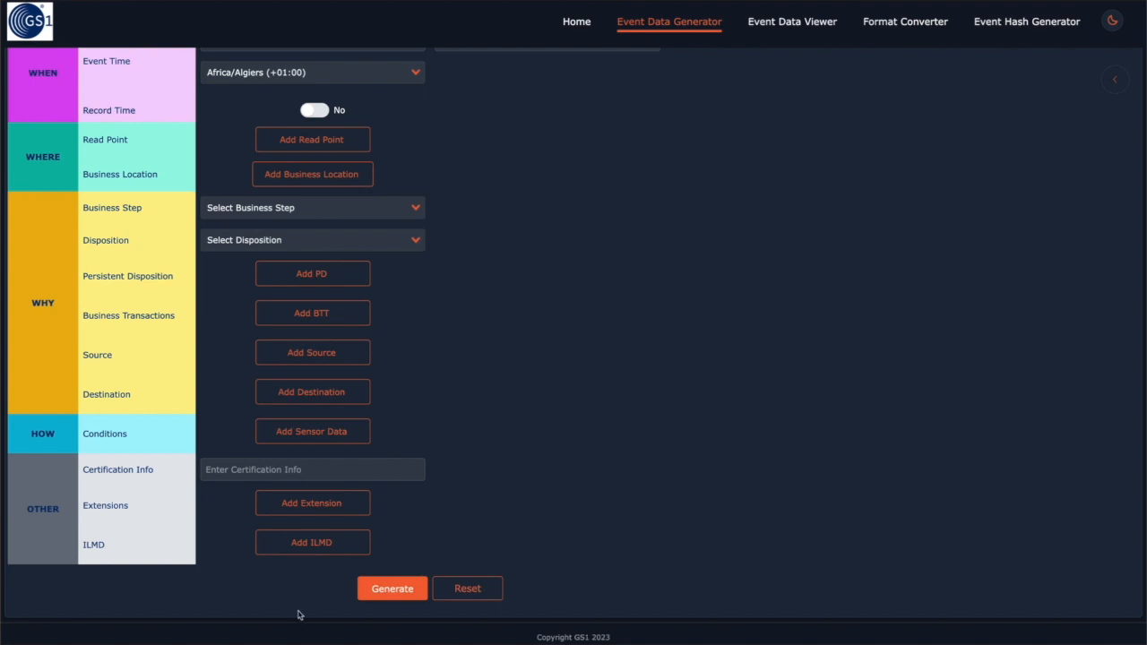
Enter the sensor device ID and add a report timed today
scroll(418, 546, up, 2)
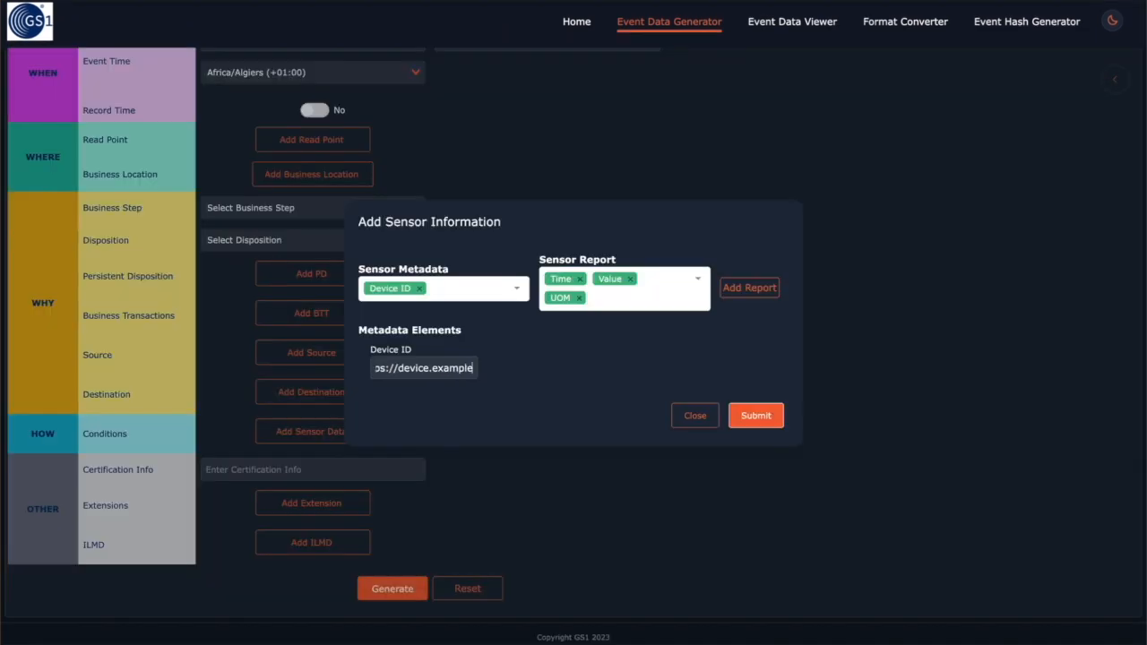
text(e.com/dev)
click(735, 291)
click(466, 421)
click(479, 588)
Give the report a 24 degrees Celsius value, save it, and download the form settings as JSON
click(583, 423)
text(cel)
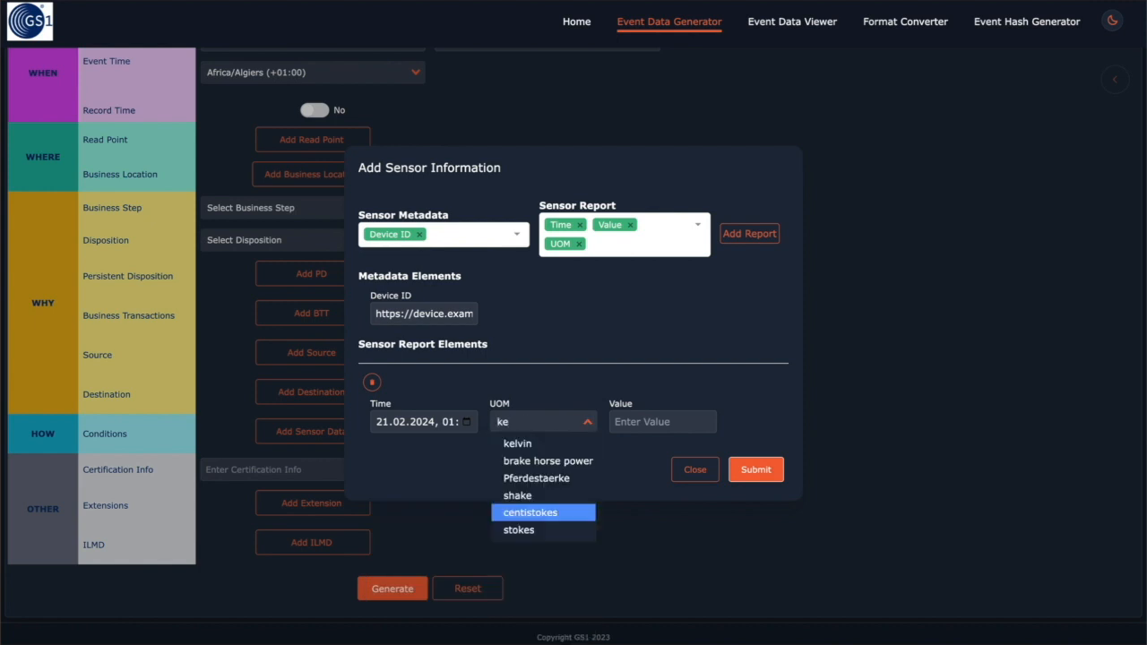
key(Return)
click(664, 422)
text(24)
click(755, 480)
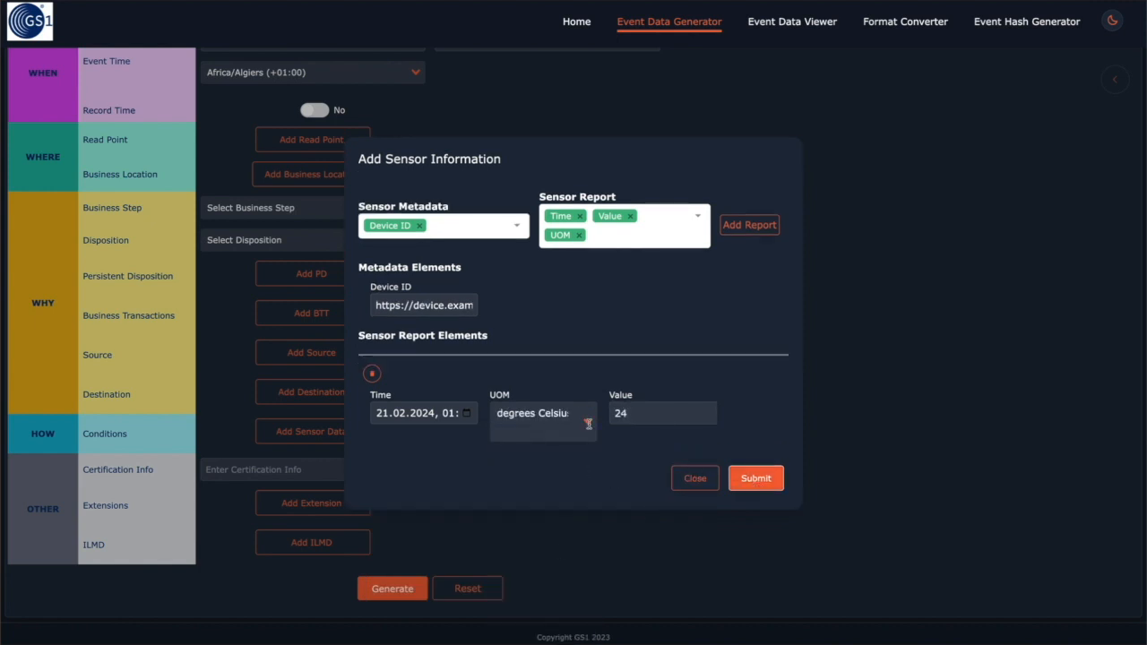
scroll(663, 307, up, 5)
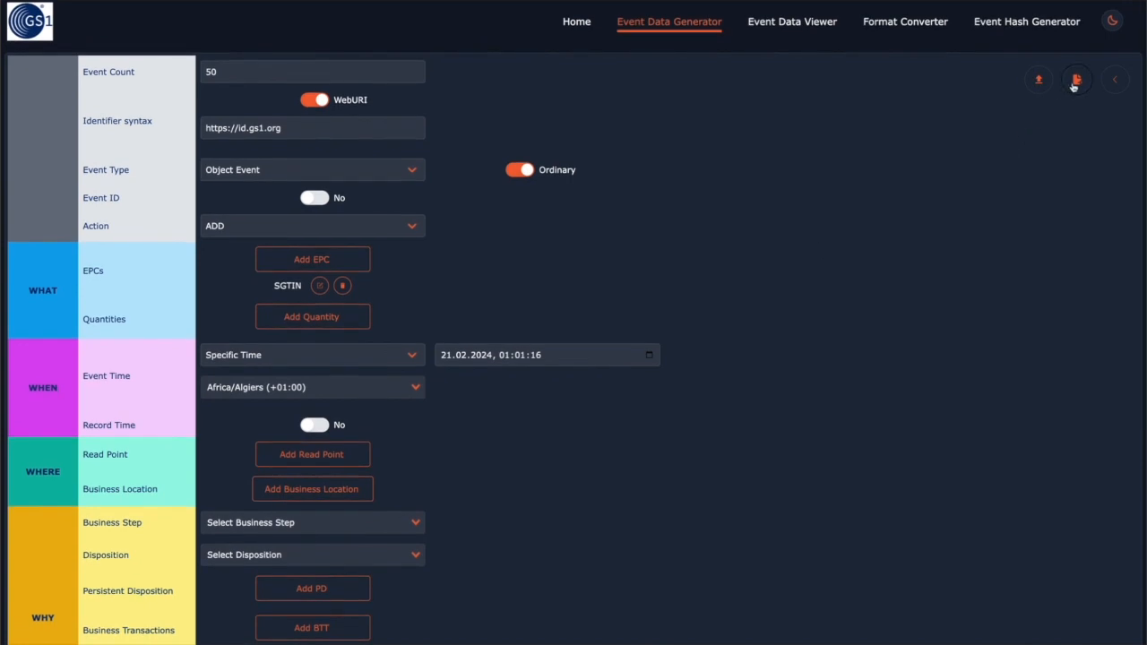
click(1076, 84)
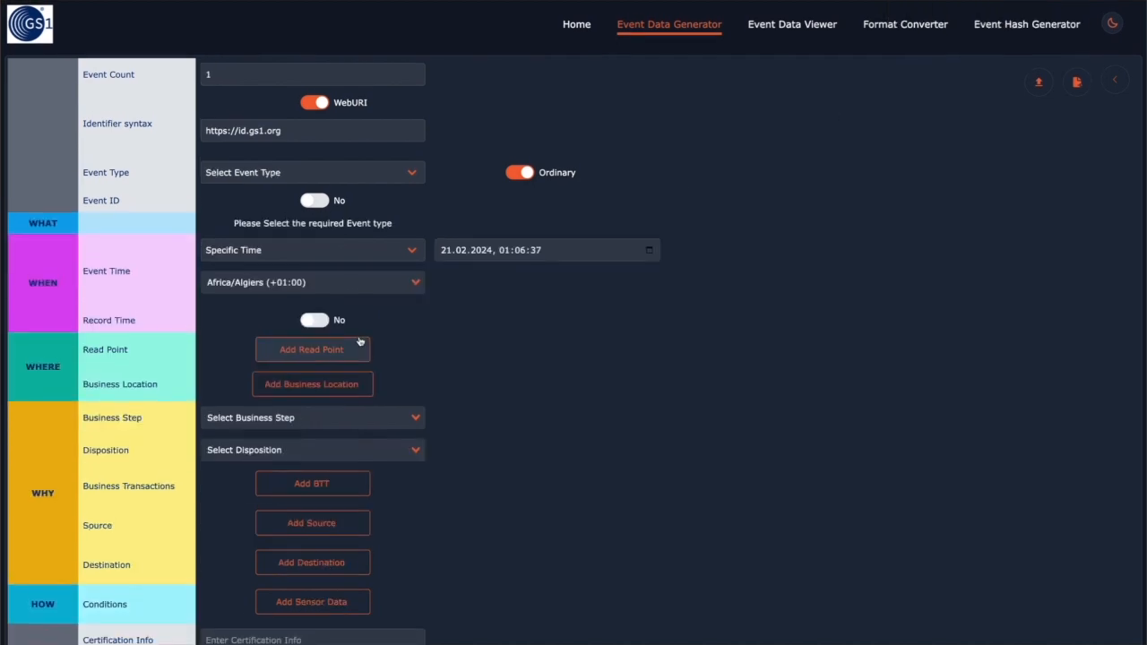
Reload the saved JSON form settings and check that Sensor - 1 holds 24 and 22 °C readings
scroll(360, 340, down, 1)
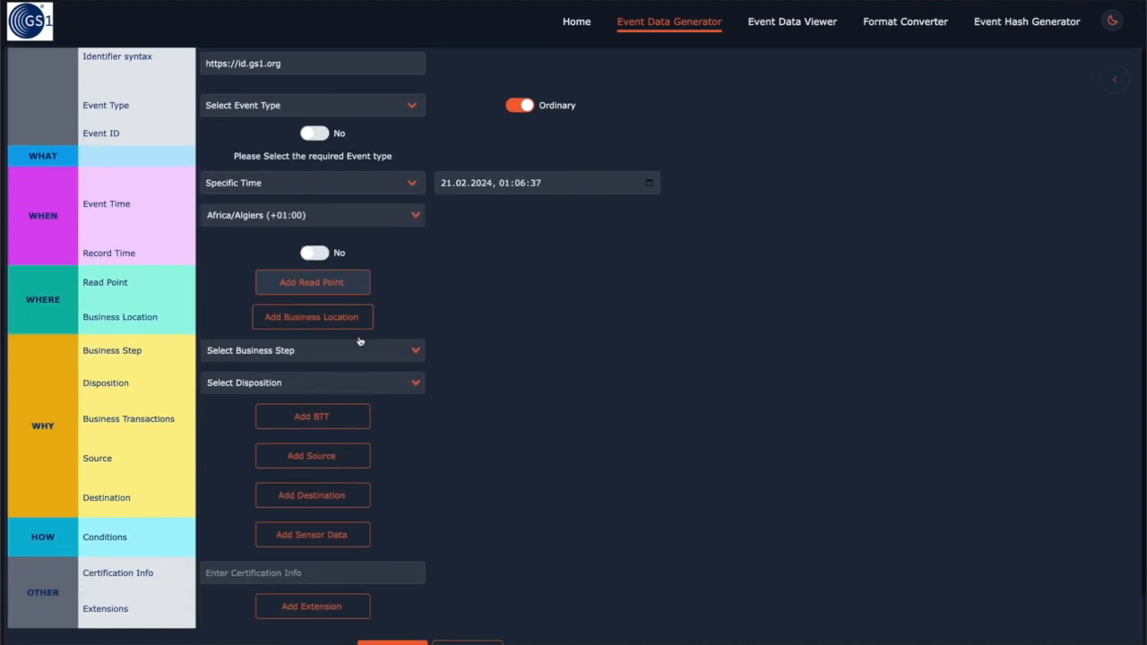
scroll(360, 339, up, 1)
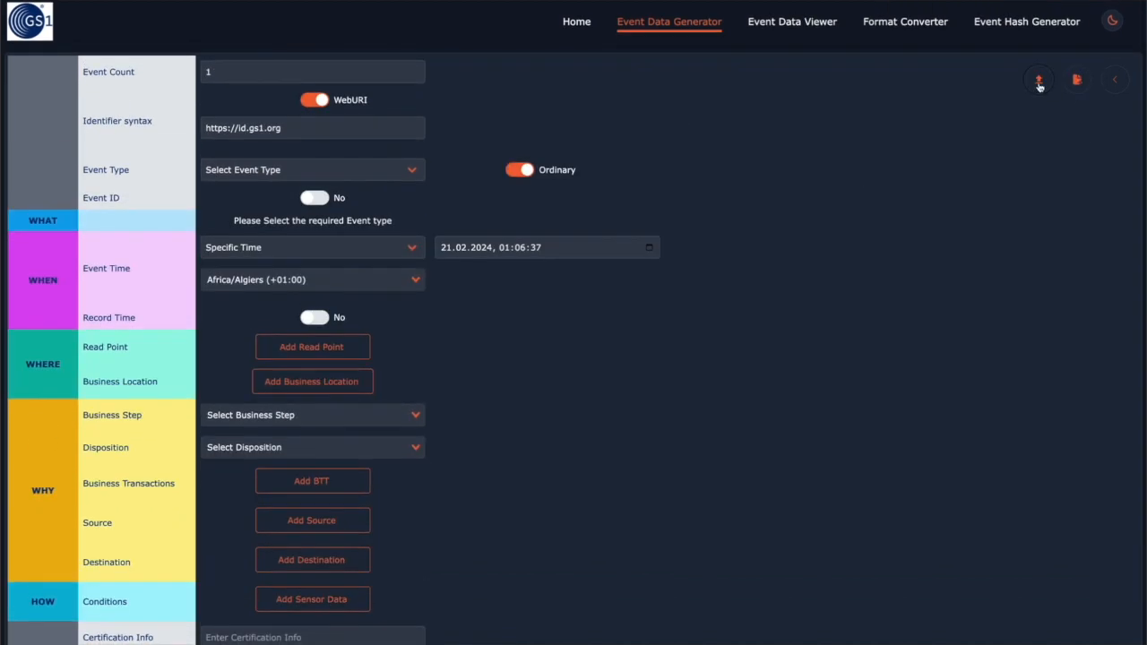
click(1038, 81)
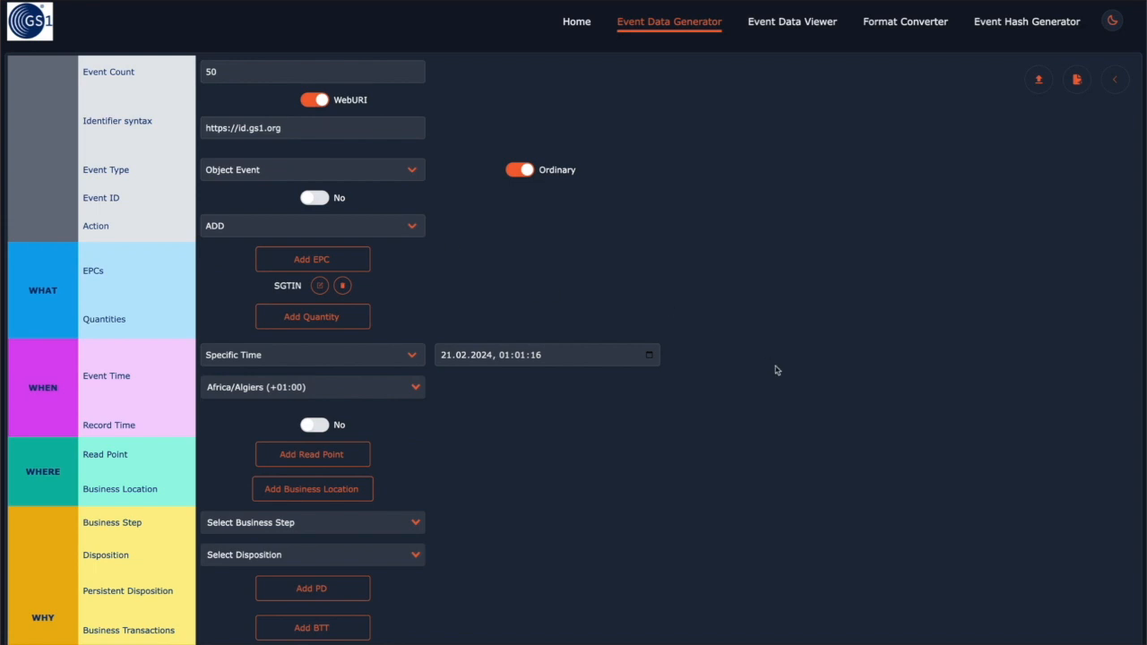
scroll(778, 371, down, 4)
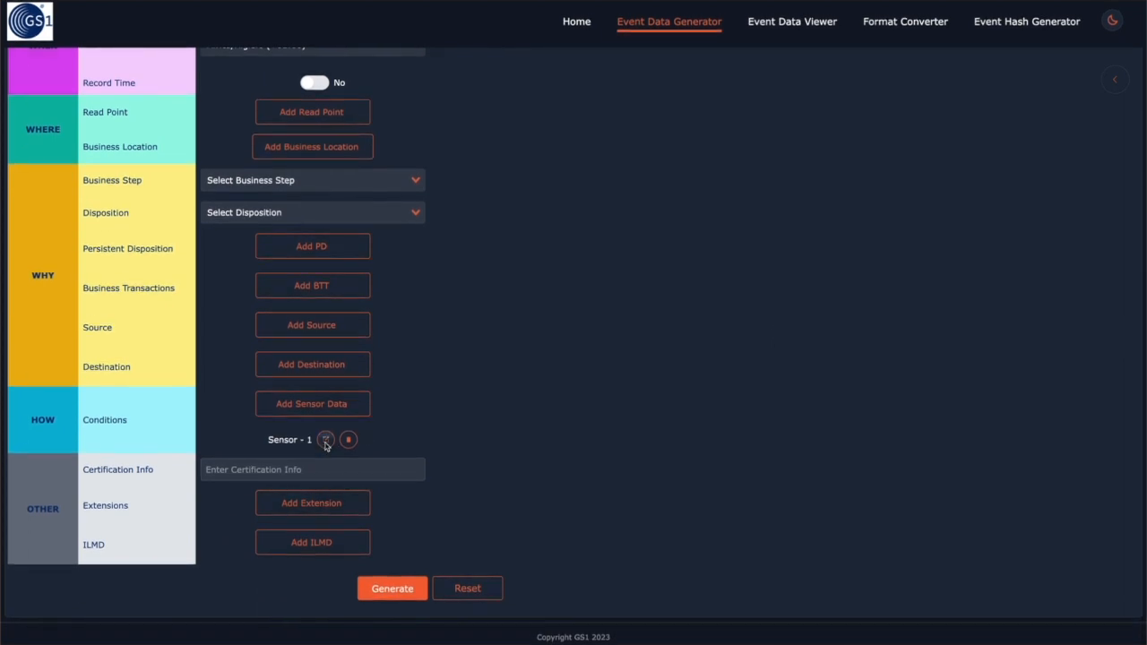
click(325, 437)
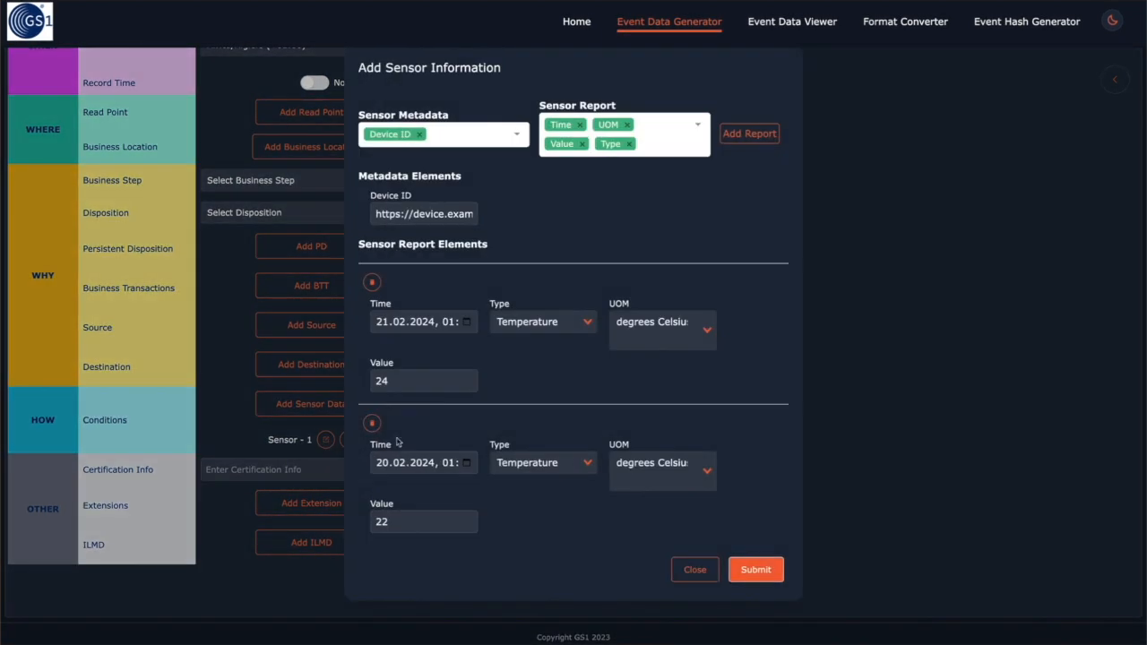
click(708, 576)
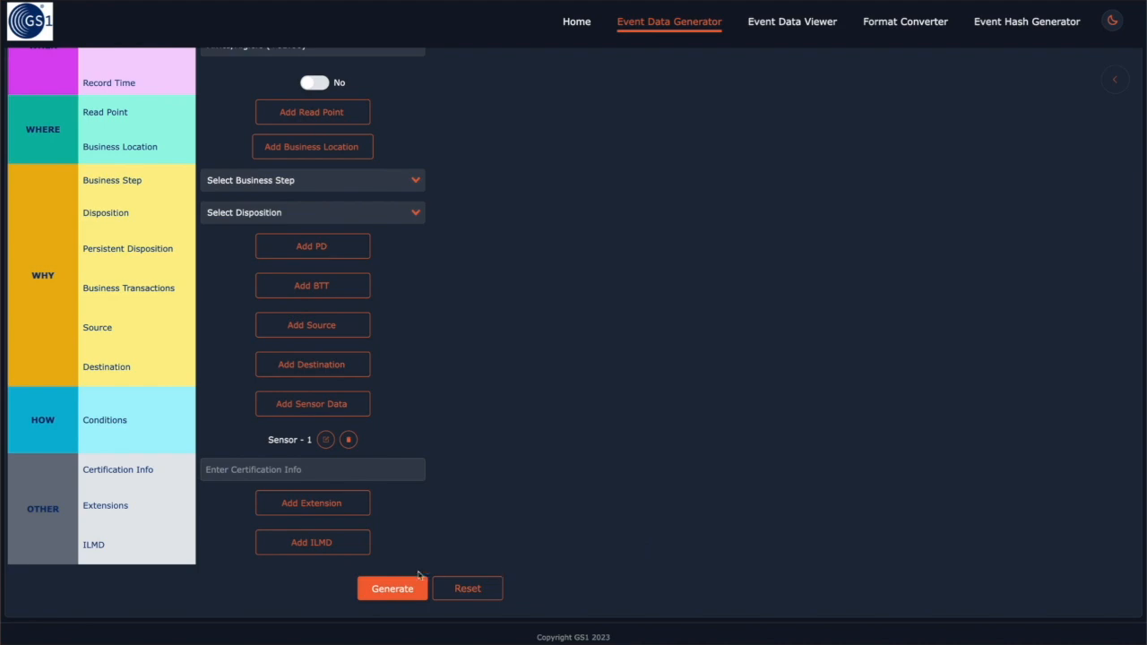
Generate the events and view the output as JSON, then XML, then JSON again
click(406, 583)
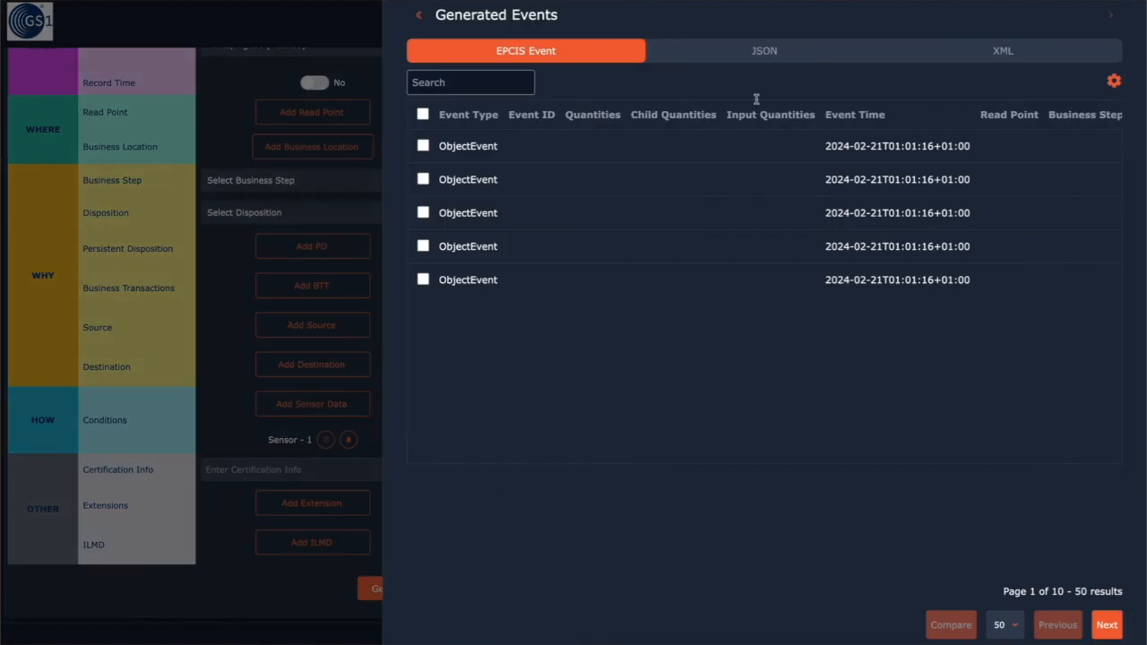
click(772, 54)
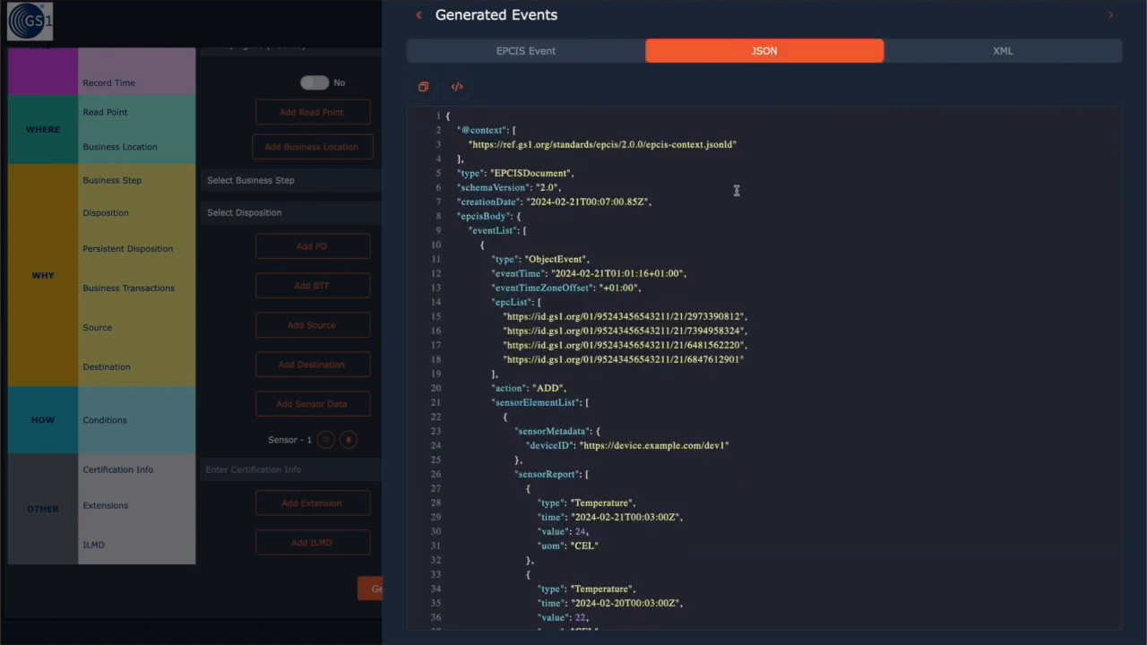
click(1005, 59)
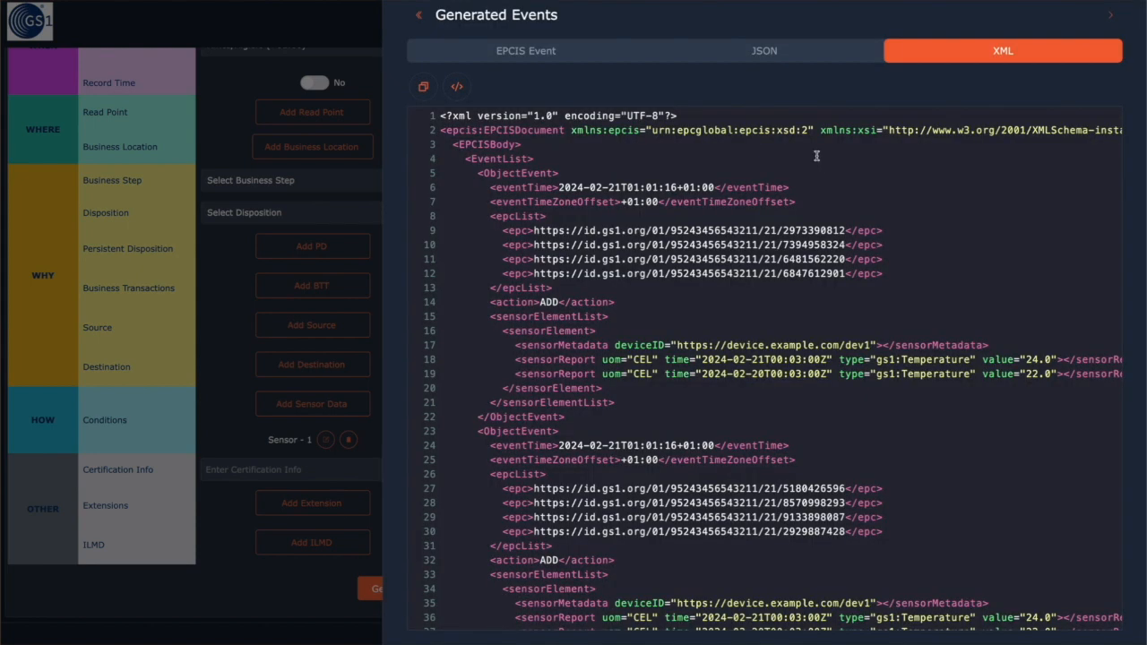
click(775, 54)
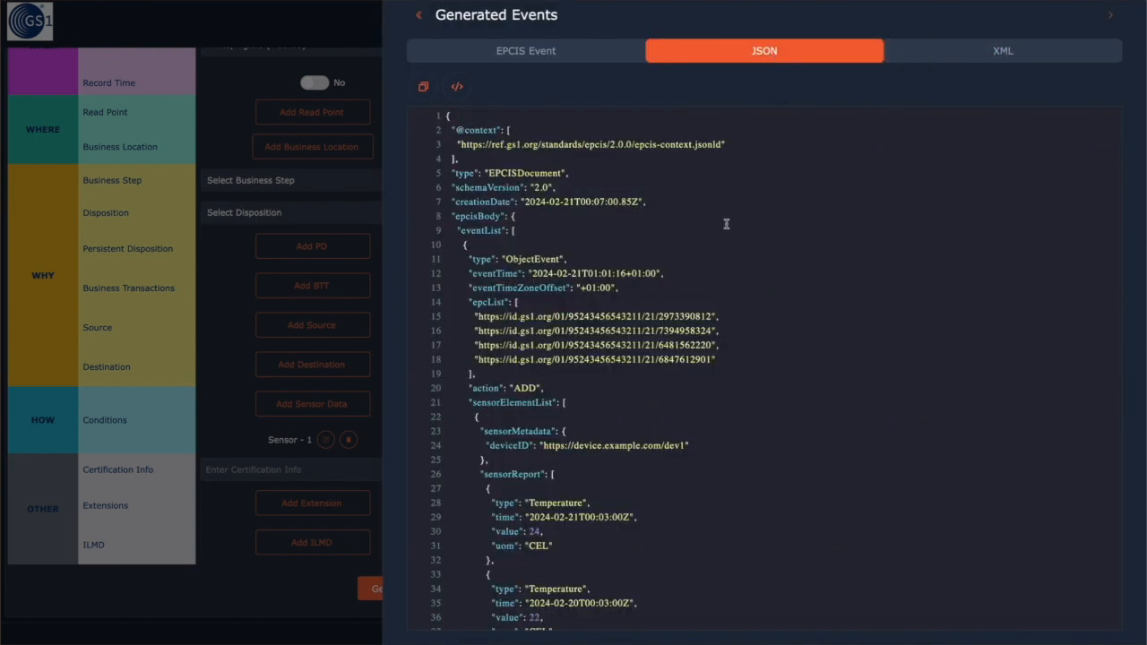
Scroll through the generated JSON ObjectEvents, each with four SGTIN EPCs and 24/22 CEL readings
scroll(727, 224, down, 5)
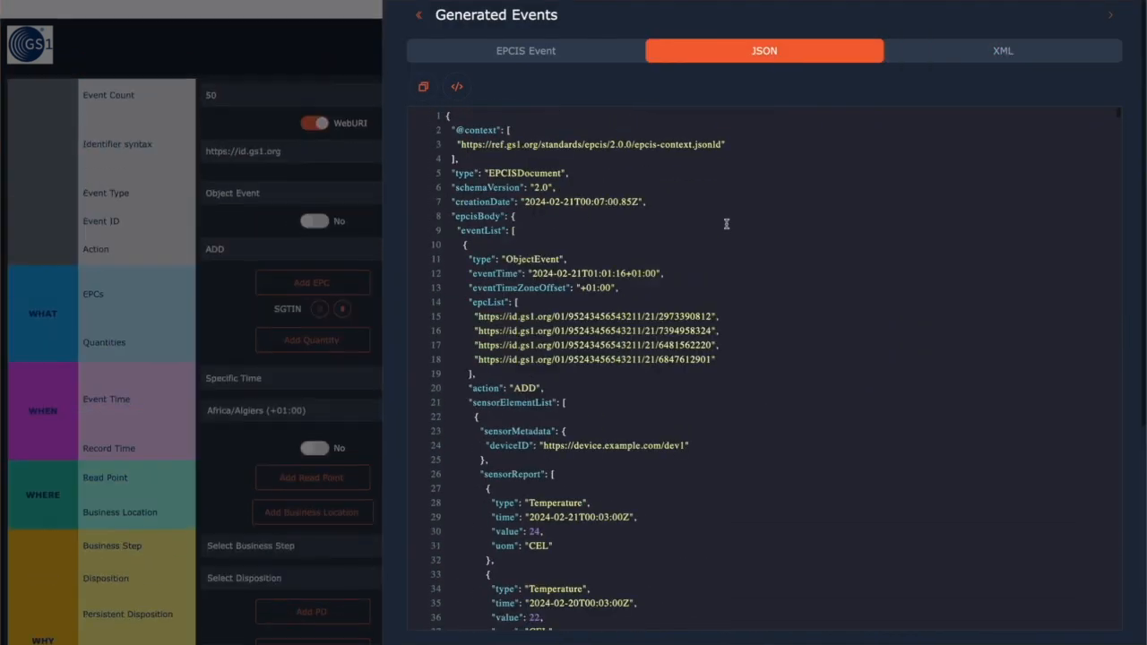
scroll(707, 285, down, 10)
scroll(719, 293, down, 6)
scroll(719, 292, down, 10)
scroll(719, 293, down, 6)
scroll(719, 292, down, 1)
scroll(719, 292, down, 20)
scroll(719, 292, down, 20)
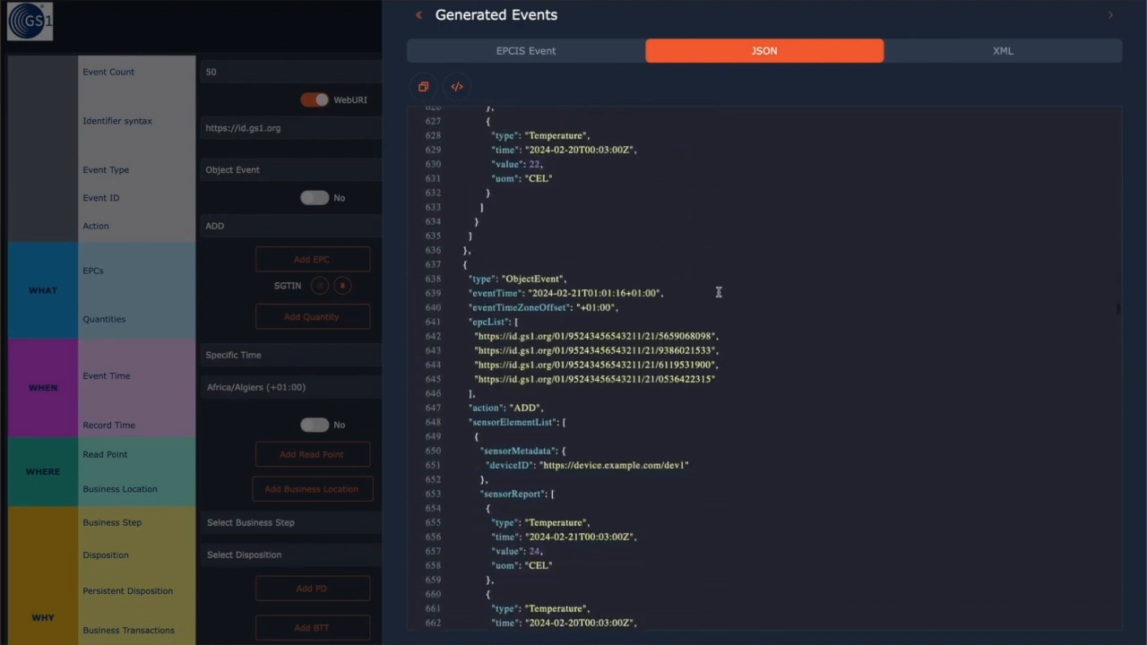